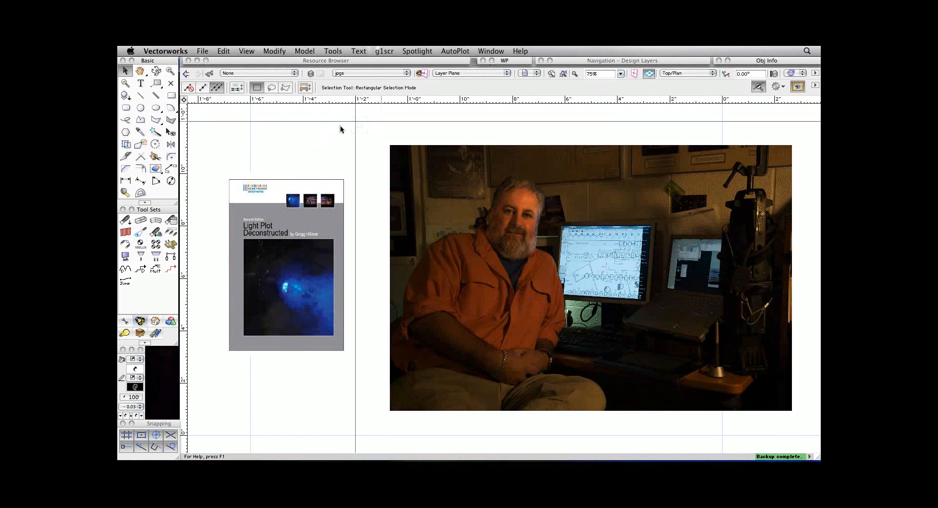
Display the saved view 9_plotToPrint and switch the drawing to the saved view 1_theatreOnly.
left_click(530, 74)
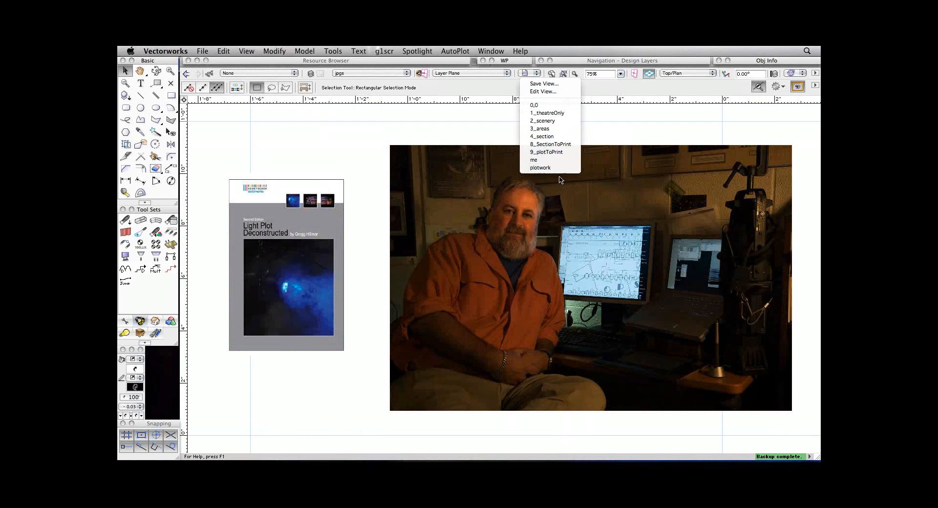
left_click(555, 152)
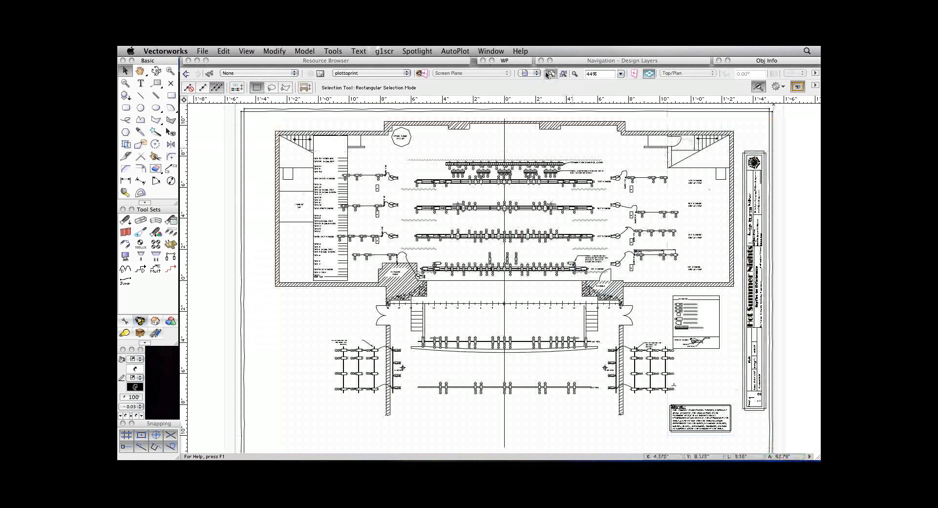
left_click(526, 73)
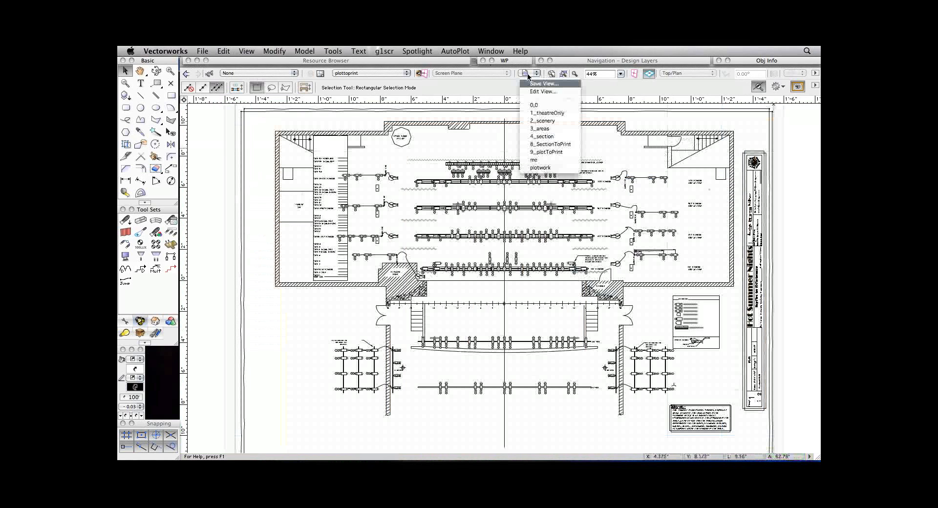
left_click(563, 112)
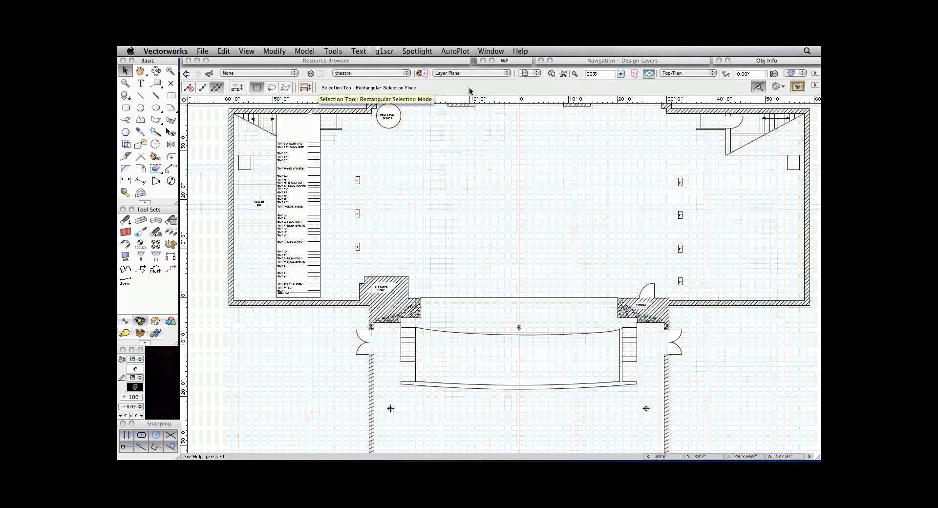
left_click(385, 52)
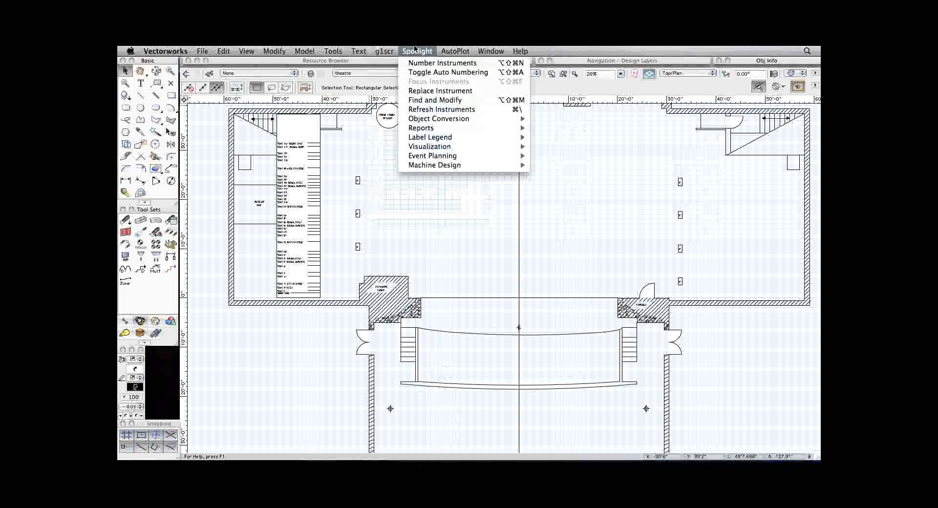
mouse_move(447, 49)
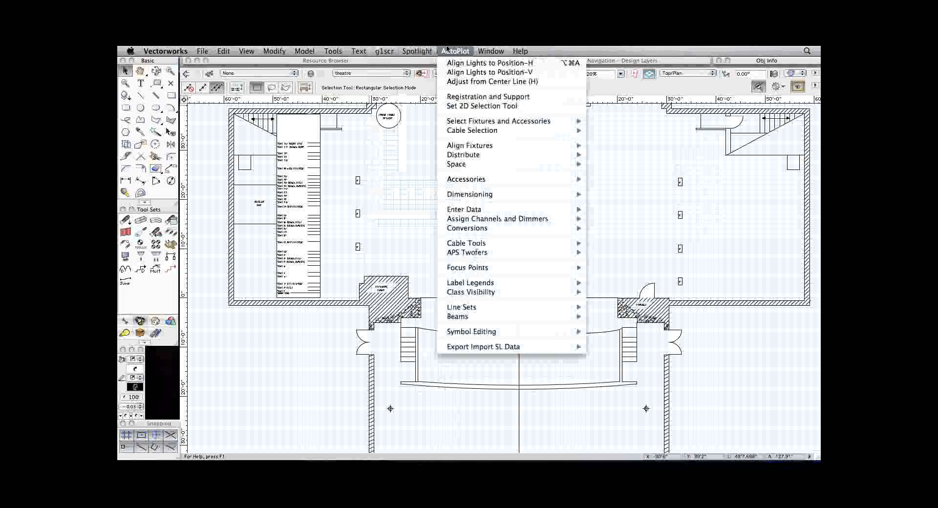
mouse_move(390, 53)
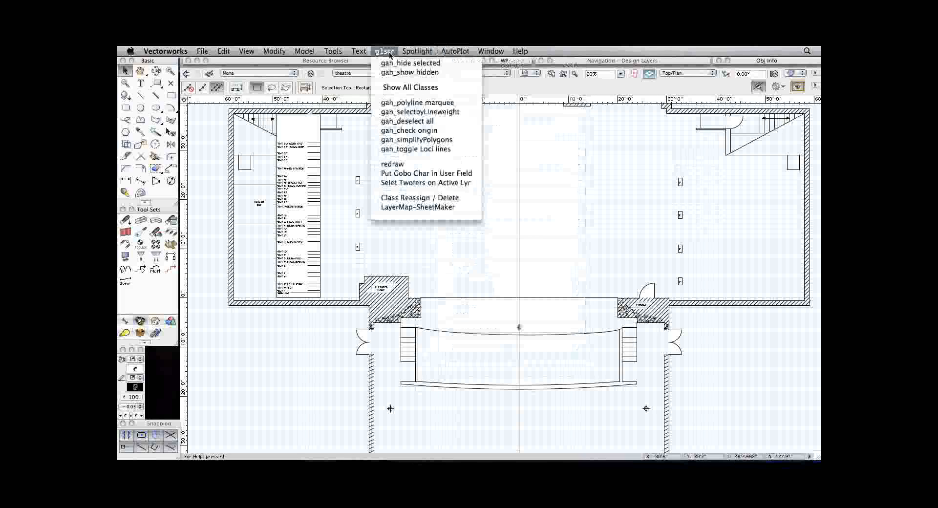
left_click(578, 180)
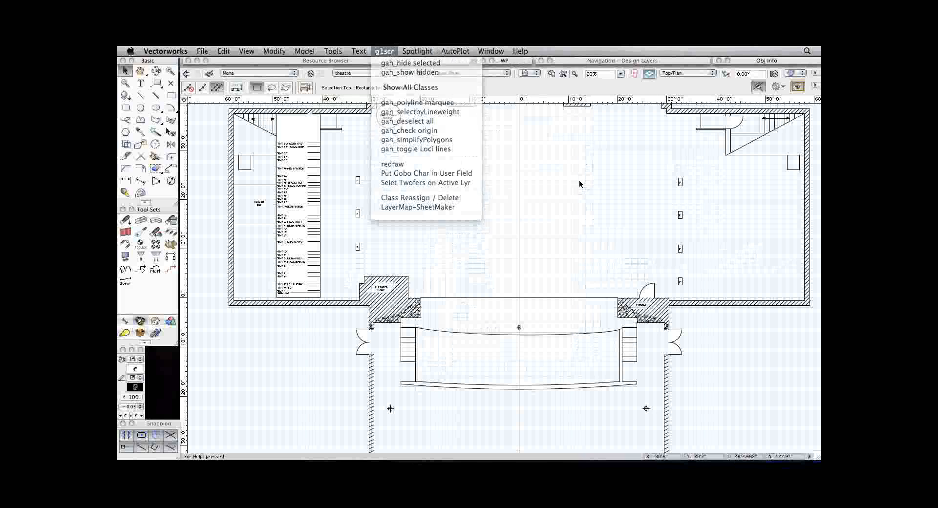
Reapply the saved view 1_theatreOnly to the theatre drawing.
left_click(536, 73)
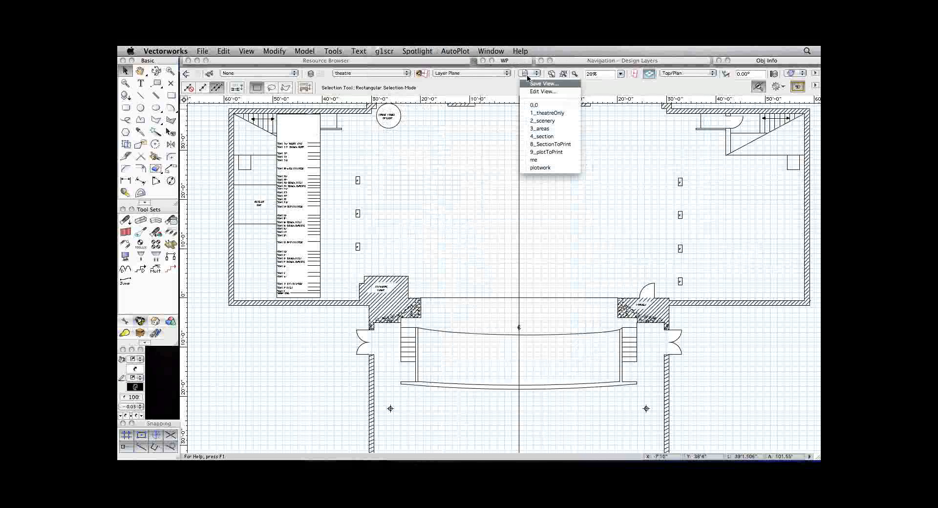
left_click(572, 113)
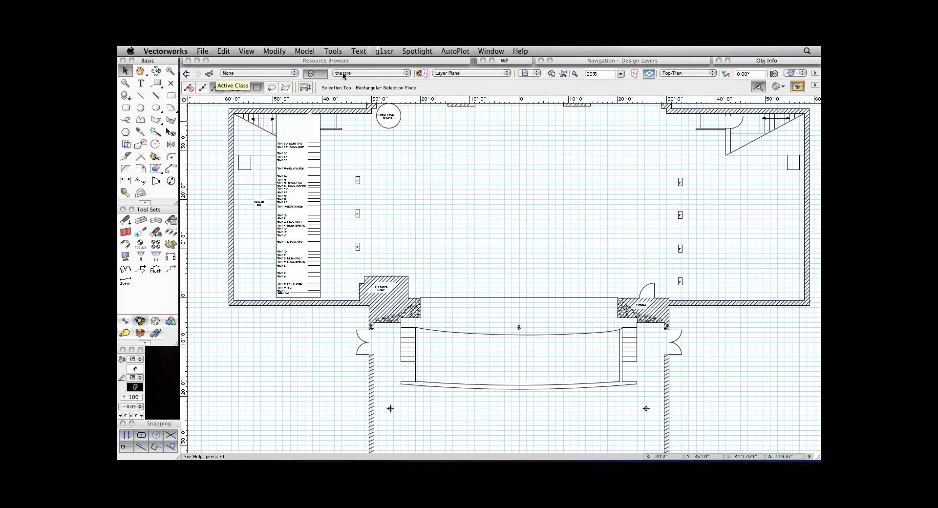
Examine the drawing's available design and sheet layers, saved views and classes.
left_click(401, 75)
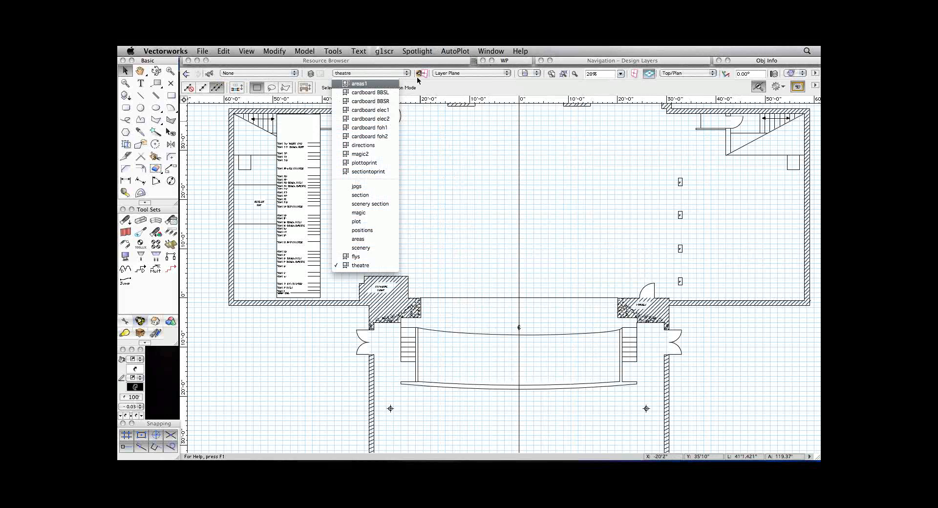
left_click(512, 175)
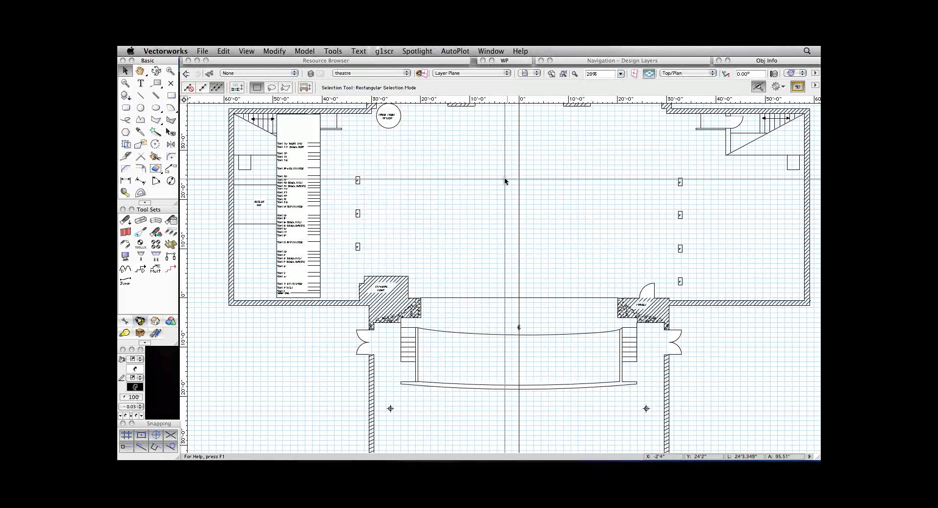
scroll(505, 179, "up", 2)
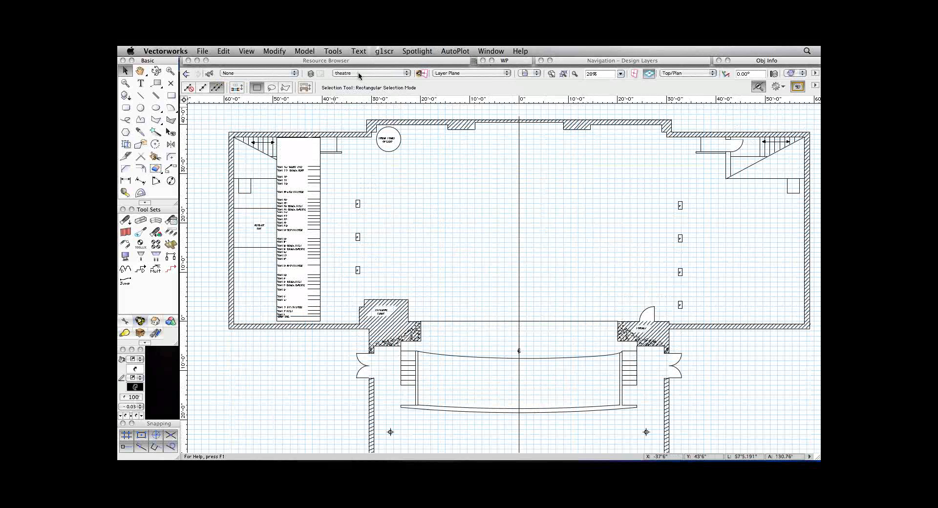
left_click(358, 73)
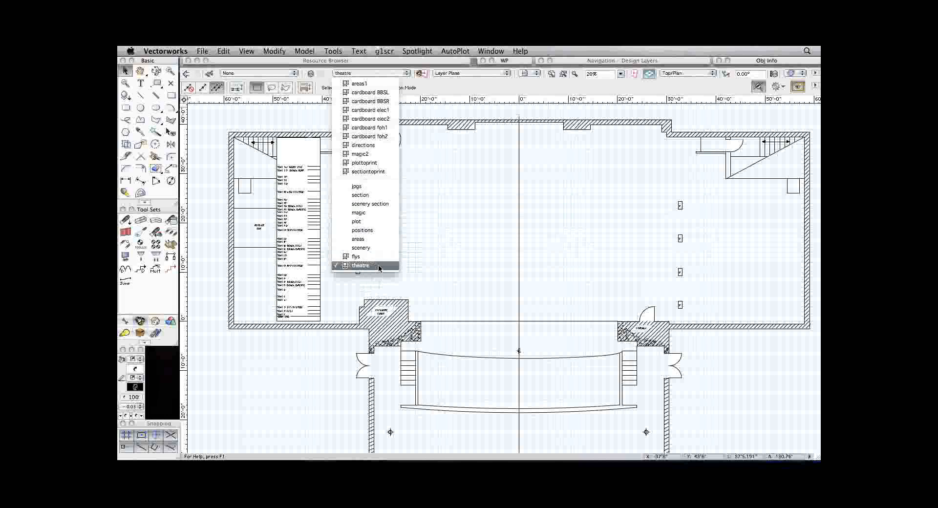
left_click(522, 71)
left_click(525, 73)
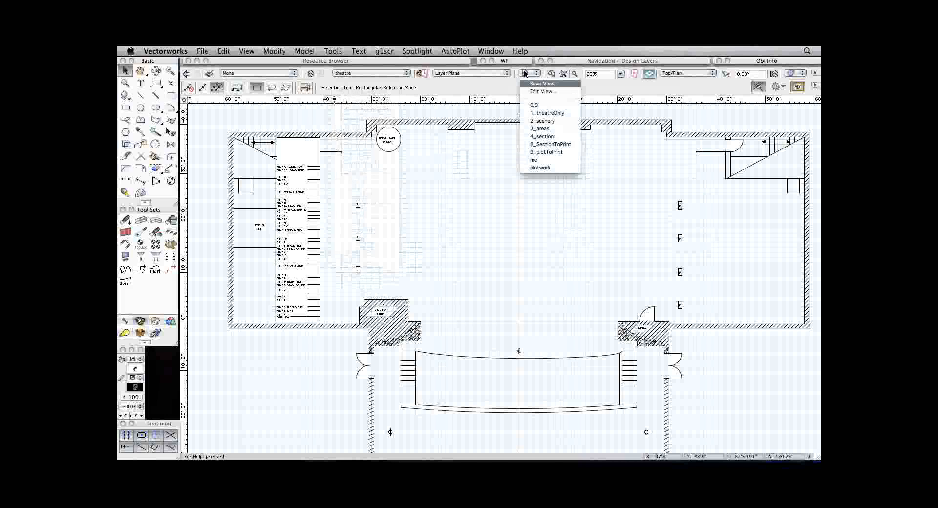
left_click(512, 74)
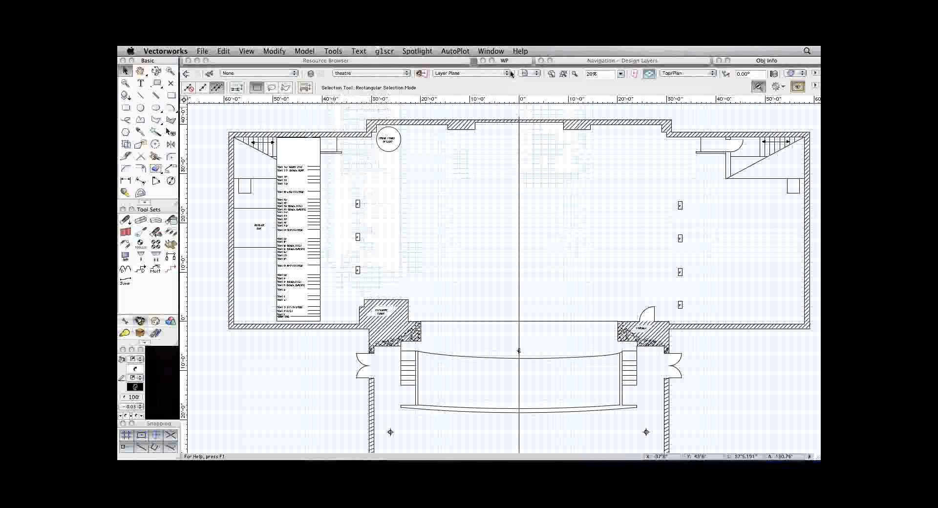
left_click(351, 74)
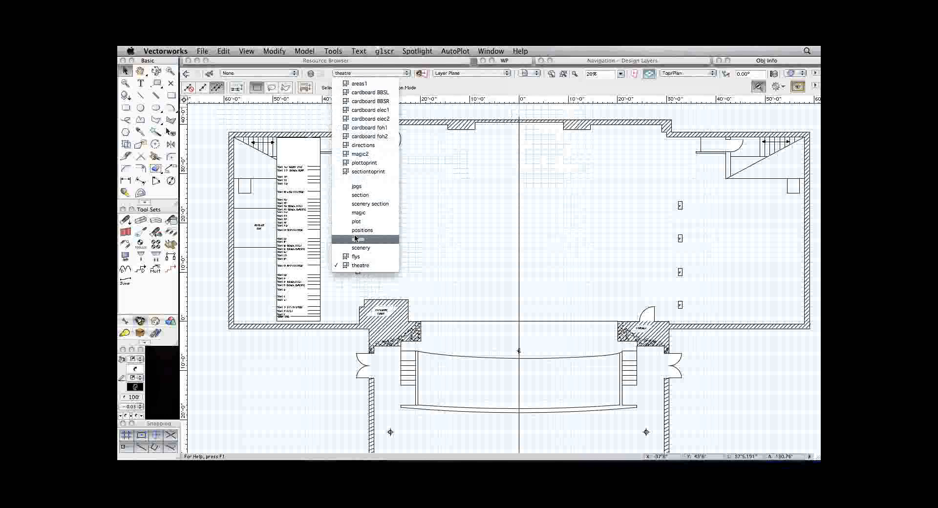
left_click(450, 230)
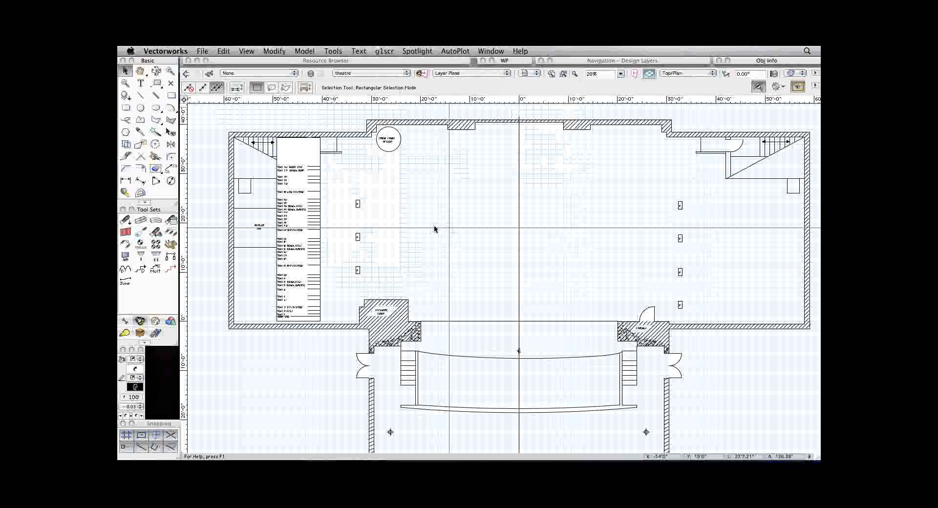
left_click(260, 73)
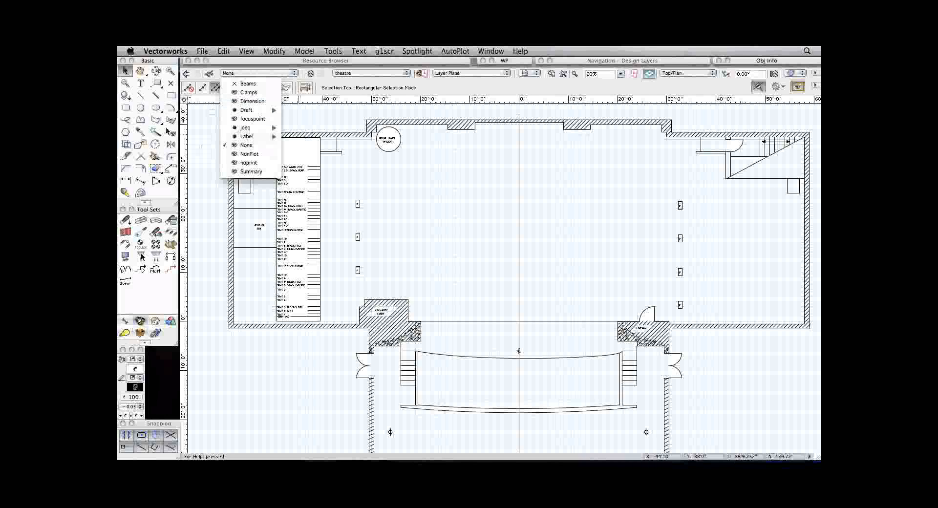
left_click(171, 99)
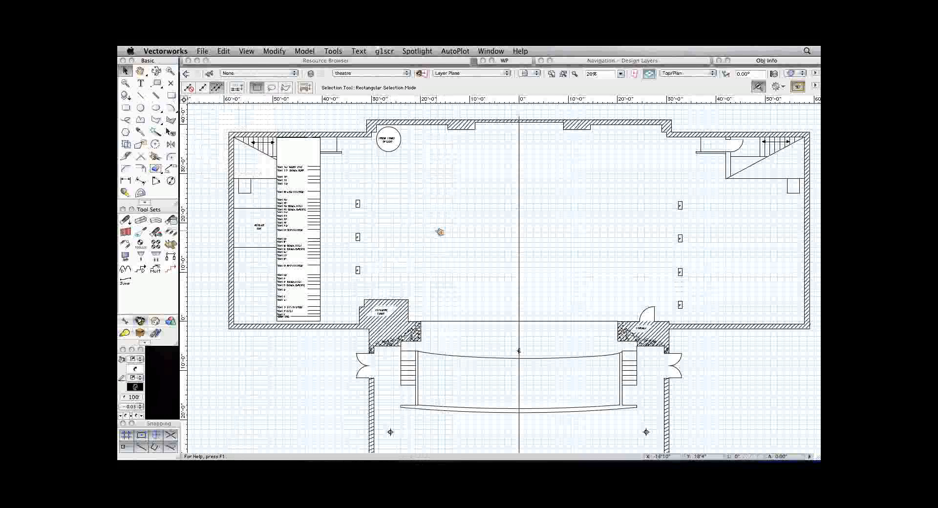
Draw a rectangle about 15'8" wide by 9' deep on the stage in the None class of the theatre layer.
left_click_drag(436, 233, 501, 304)
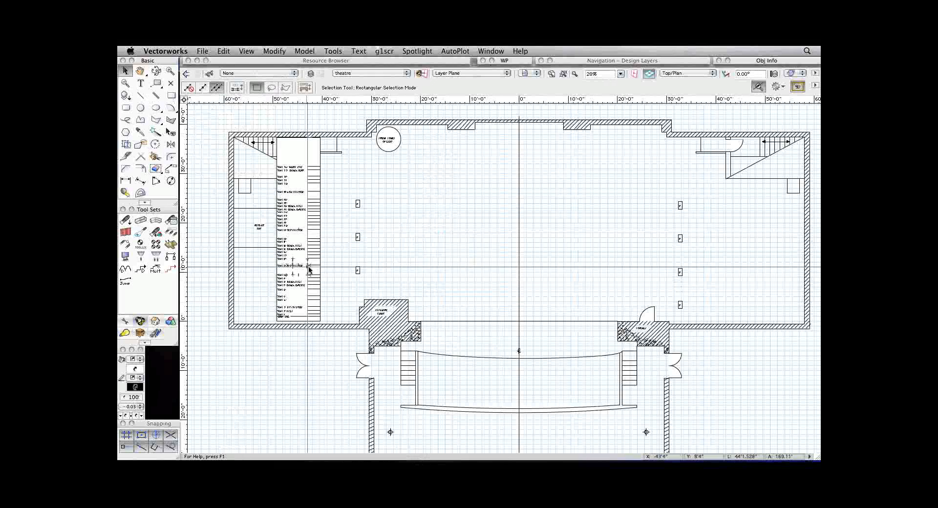
left_click(170, 96)
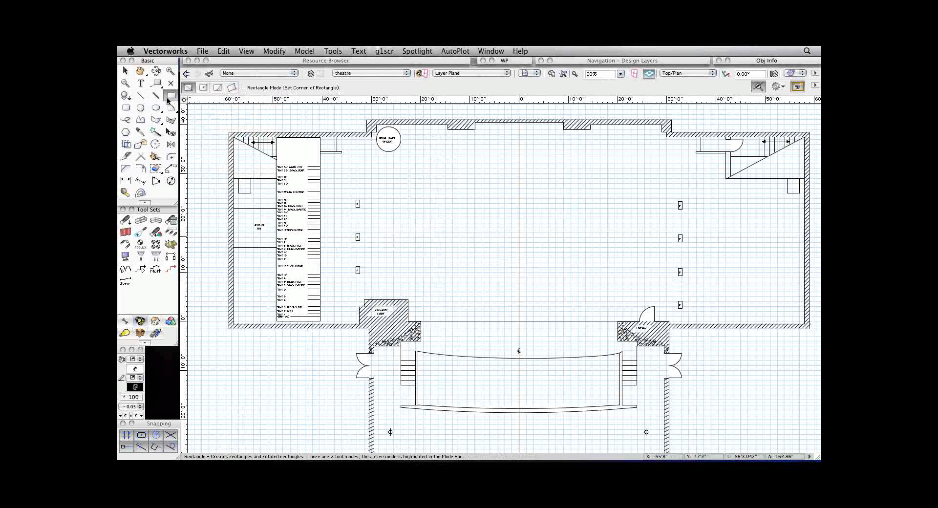
left_click(479, 271)
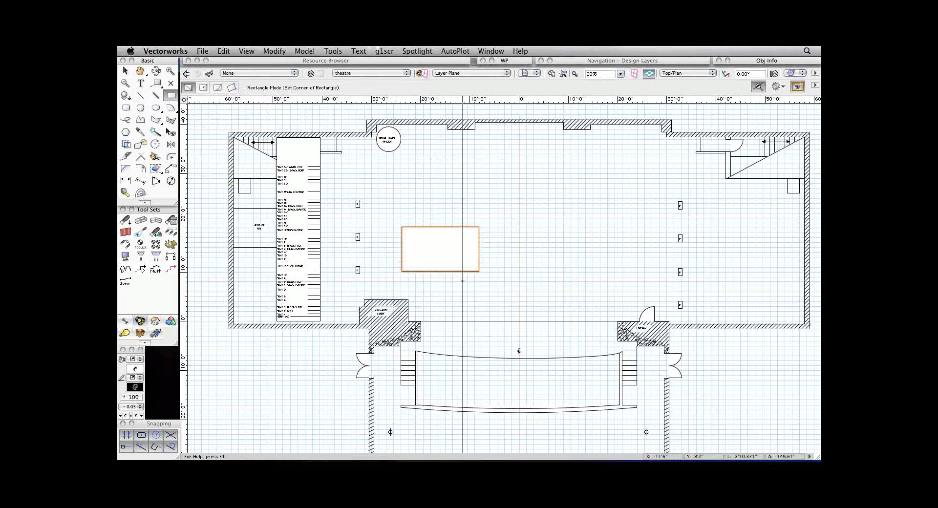
key("super+1")
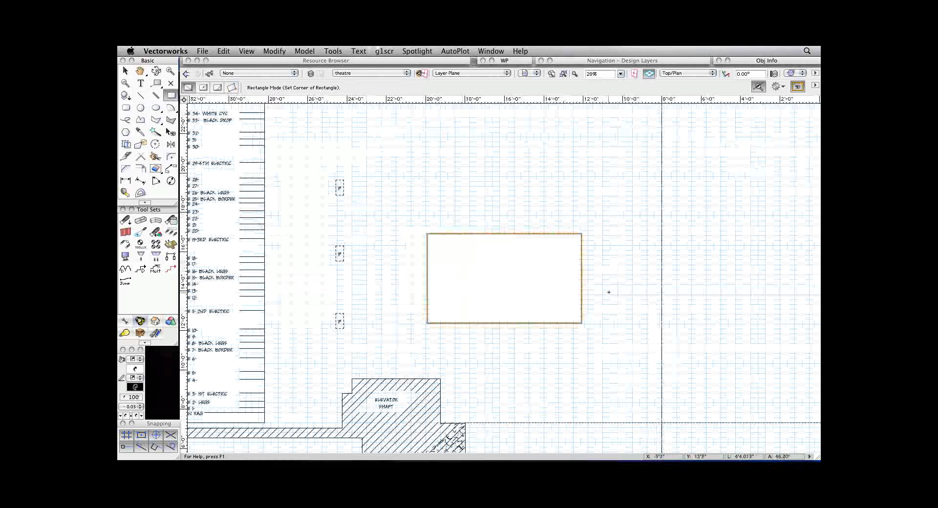
key("super+1")
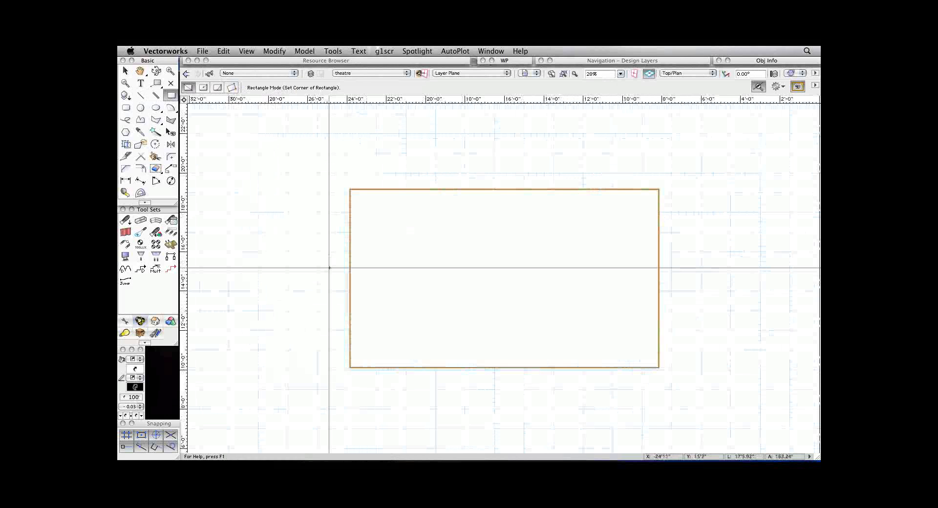
Make Draft-medium the active class and draw a smaller rectangle overlapping the upper-left corner of the existing one.
left_click(258, 73)
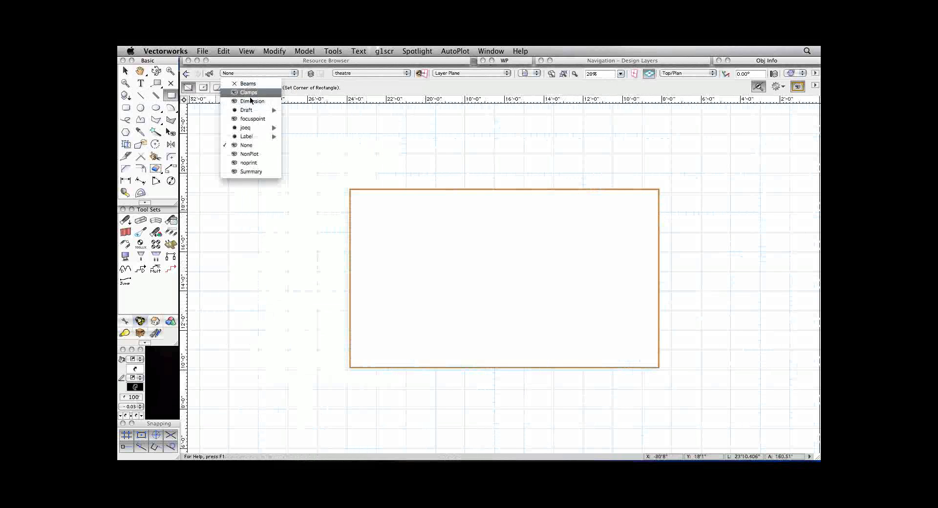
mouse_move(247, 111)
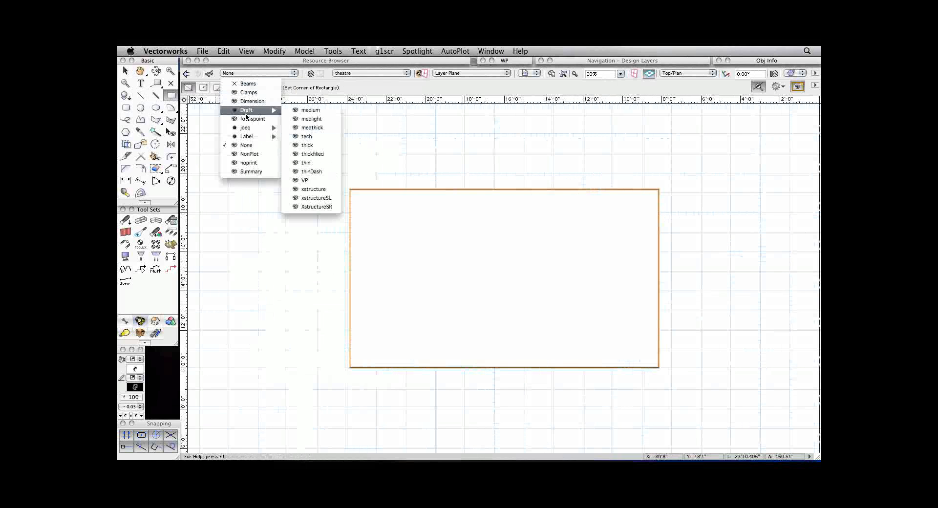
left_click(325, 110)
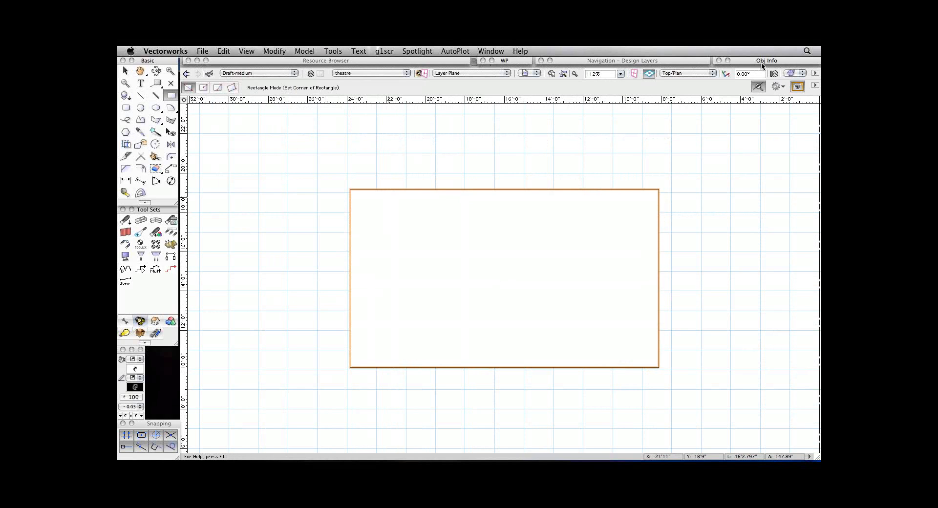
left_click(318, 154)
left_click(409, 234)
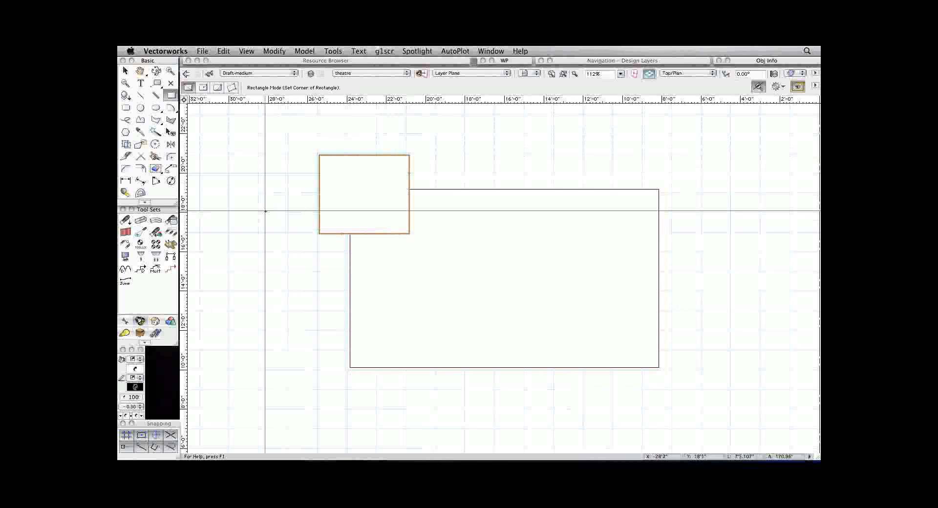
Delete the small overlapping rectangle and the large rectangle from the stage area.
key("Delete")
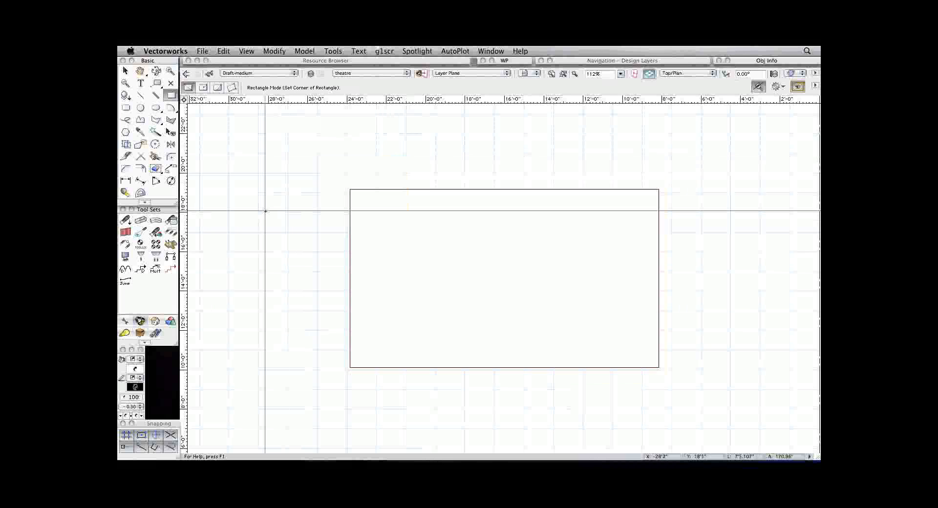
scroll(191, 161, "up", 4)
scroll(190, 156, "up", 10)
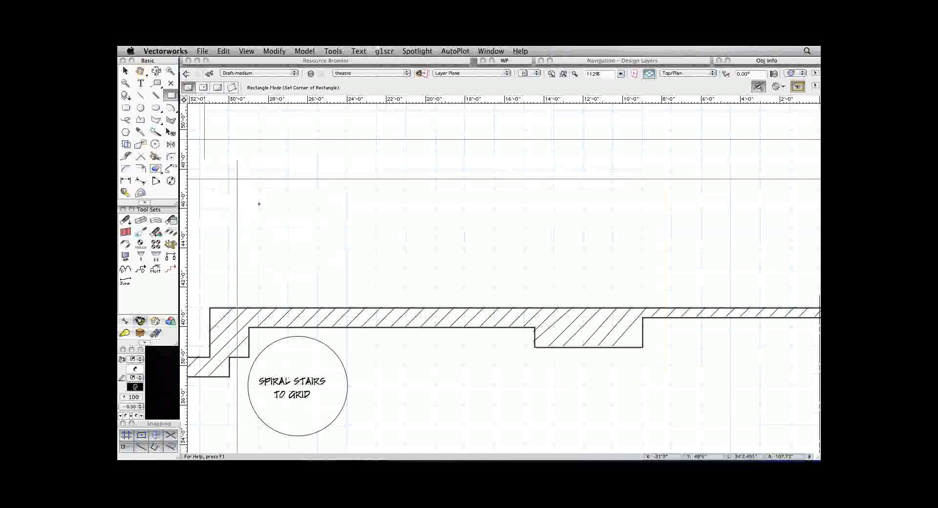
scroll(308, 251, "down", 6)
scroll(312, 255, "down", 13)
scroll(312, 255, "up", 10)
scroll(311, 255, "down", 3)
key("x")
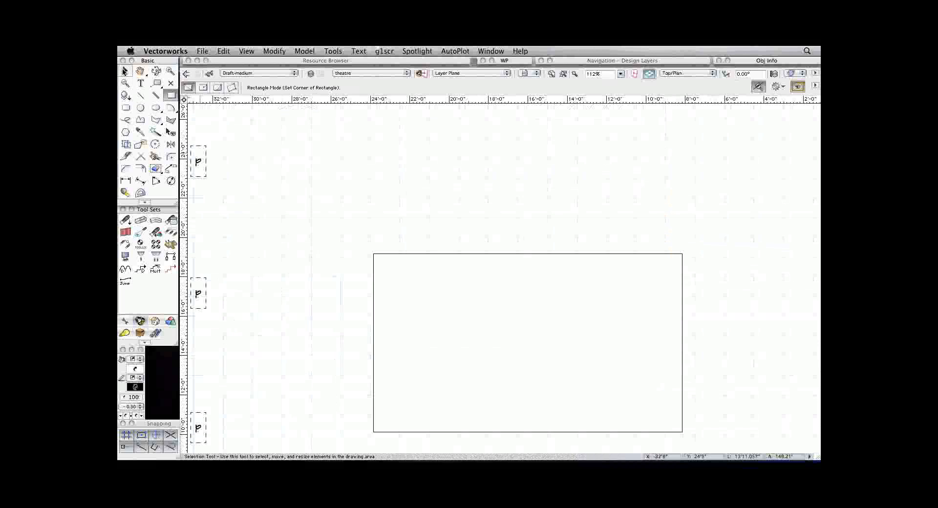
left_click(420, 296)
key("Delete")
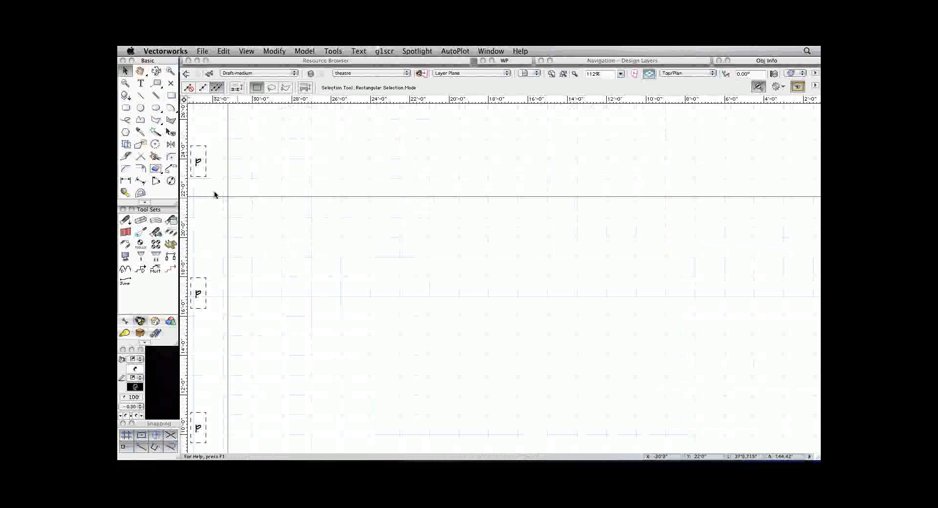
Return to the theatre plan by applying the saved view 1_theatreOnly.
left_click(524, 73)
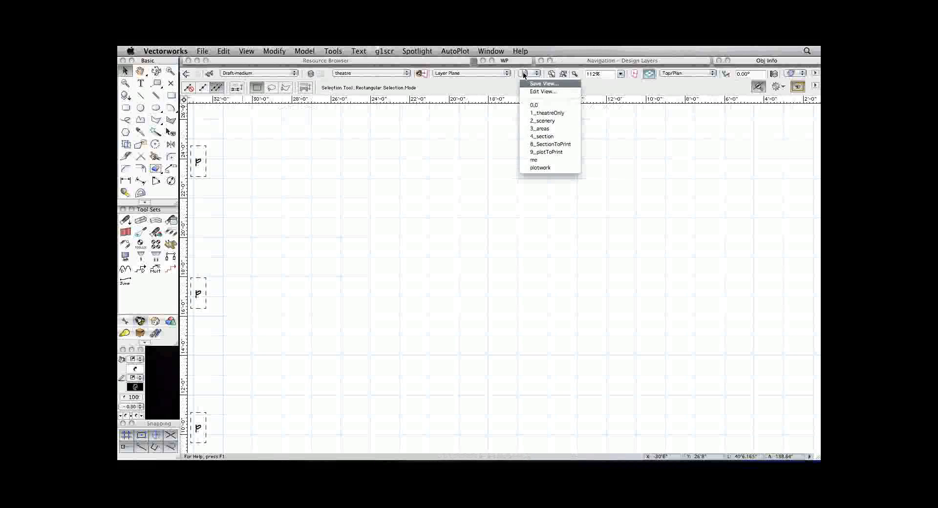
left_click(543, 112)
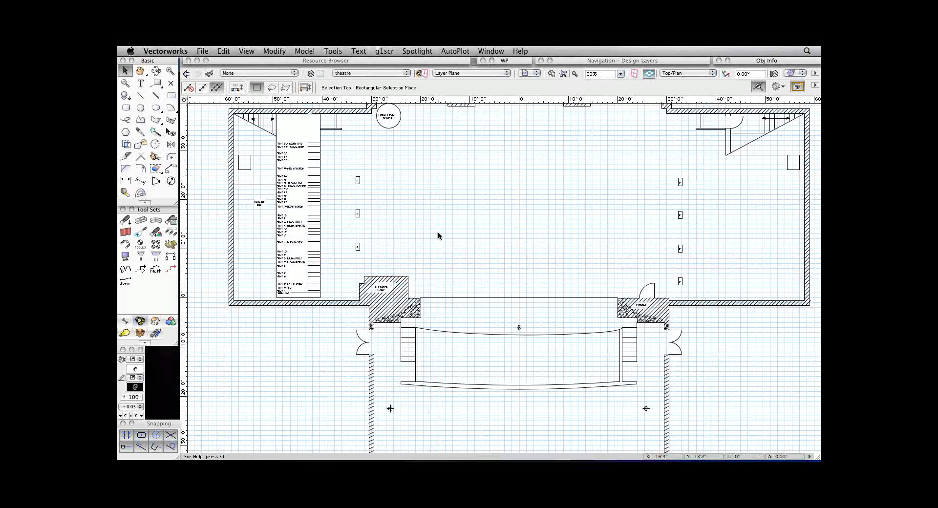
left_click(201, 51)
mouse_move(288, 191)
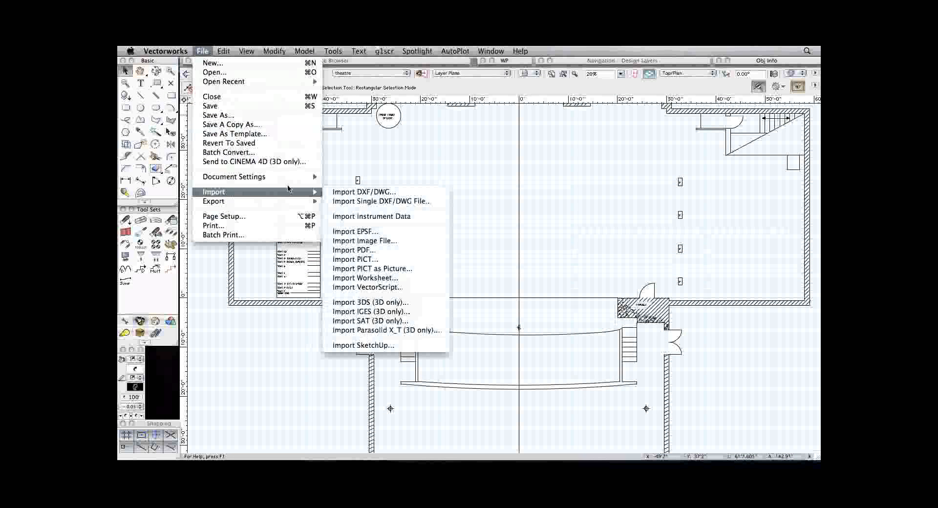
left_click(396, 240)
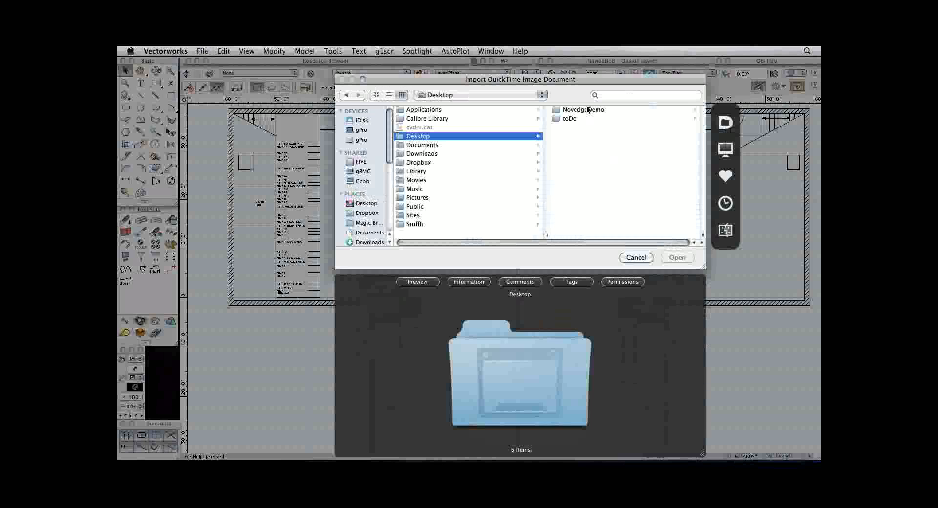
left_click(588, 109)
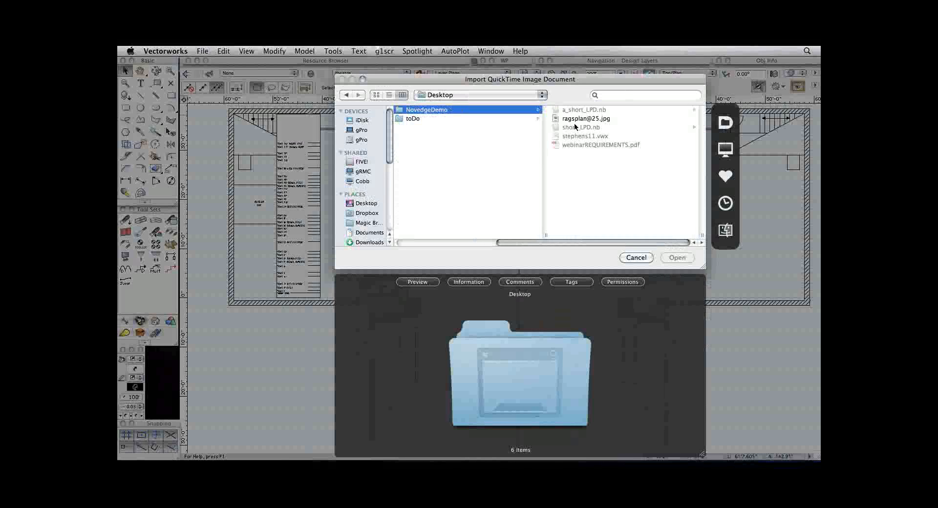
left_click(566, 120)
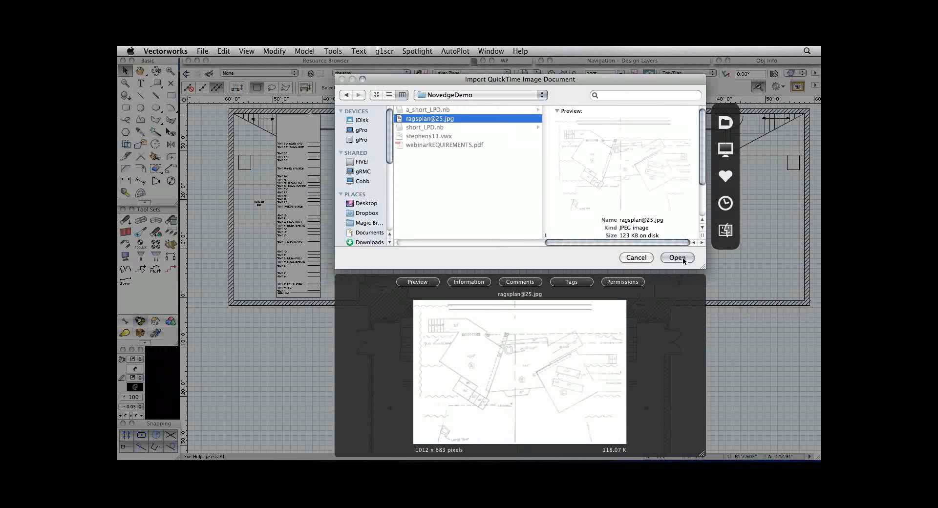
left_click(682, 257)
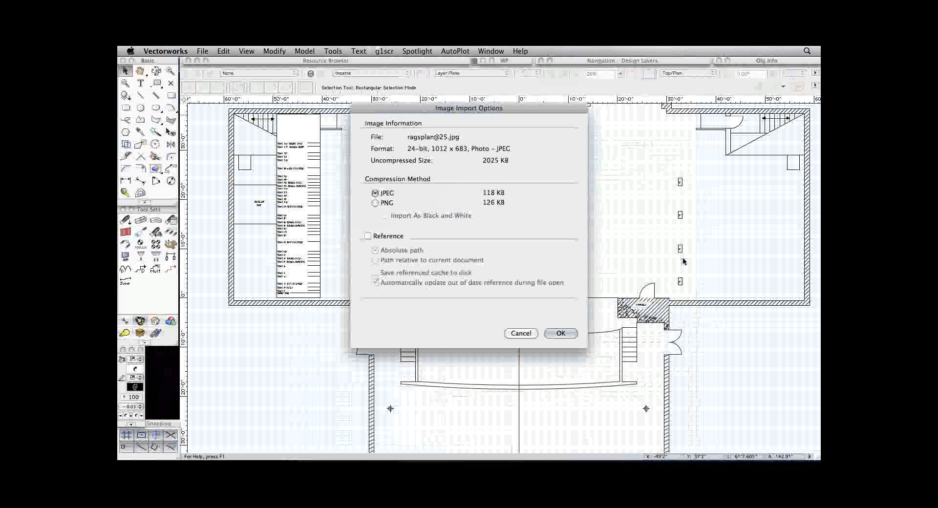
left_click(561, 334)
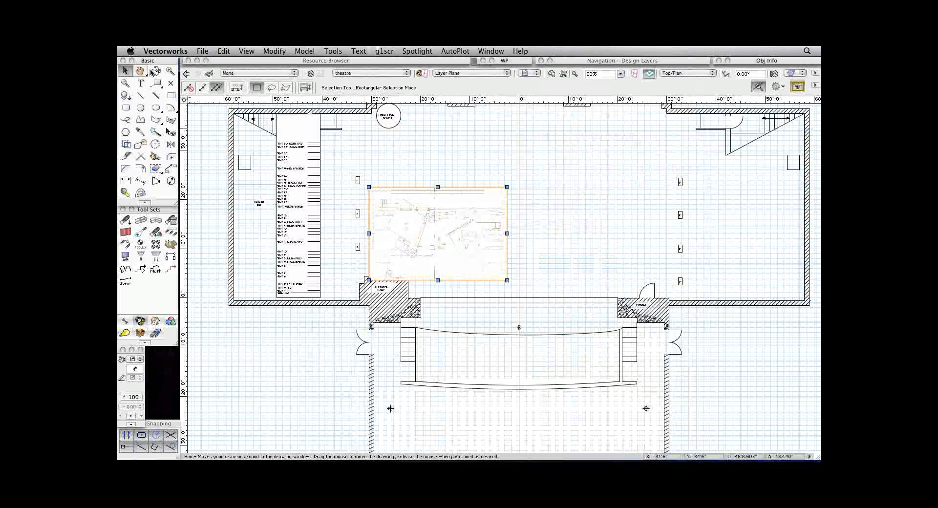
left_click_drag(469, 234, 518, 233)
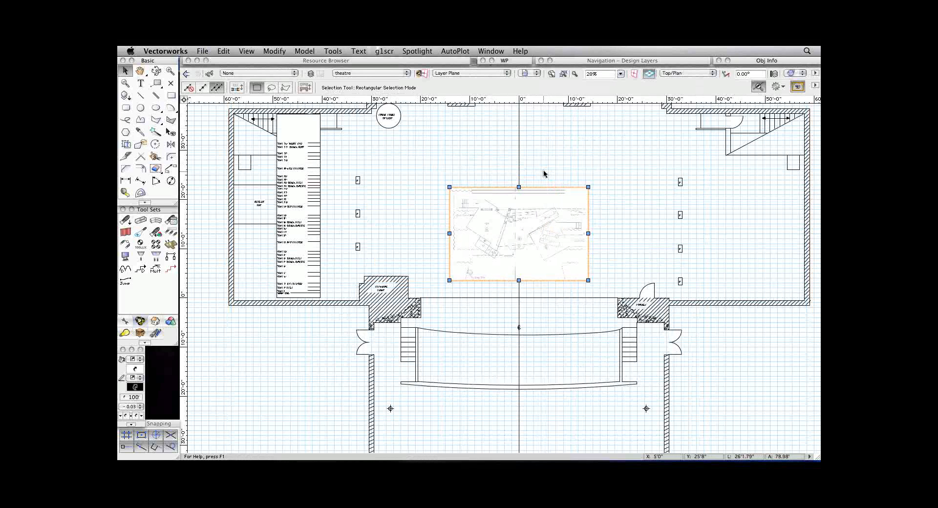
Scale the imported sketch symmetrically by distance, using the length of the lower of its two long upstage lines as the current distance.
scroll(544, 173, "up", 2)
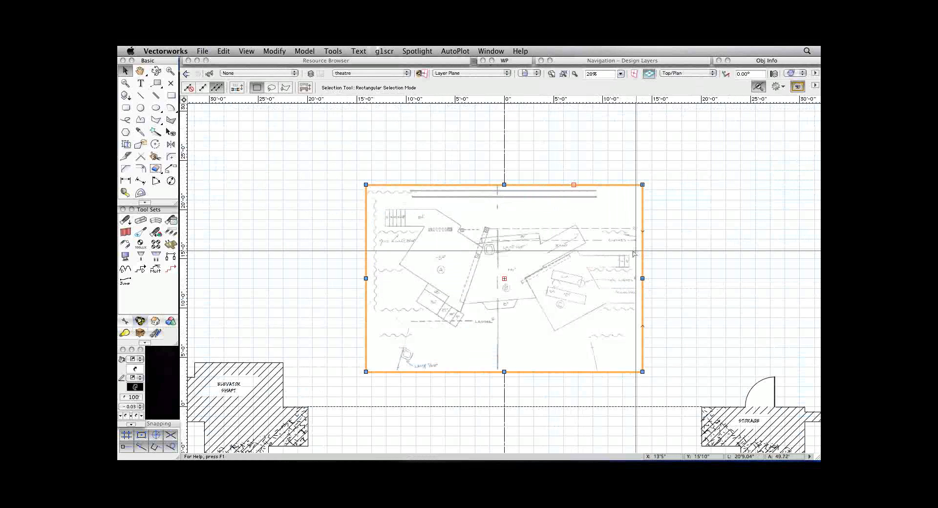
left_click(282, 51)
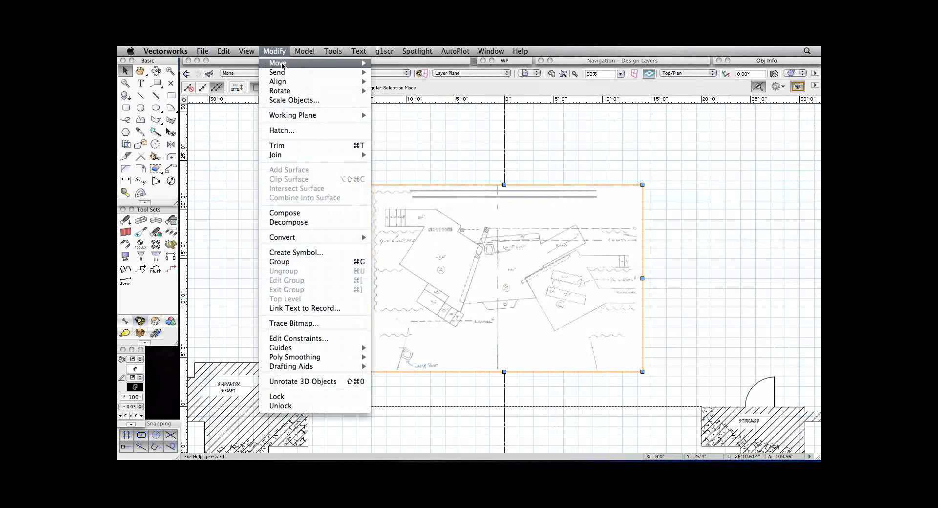
left_click(291, 101)
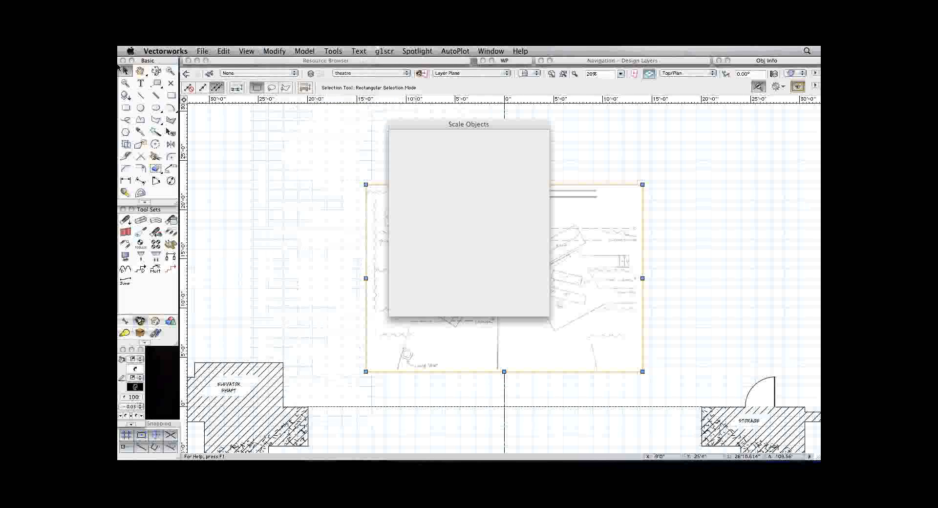
left_click(403, 166)
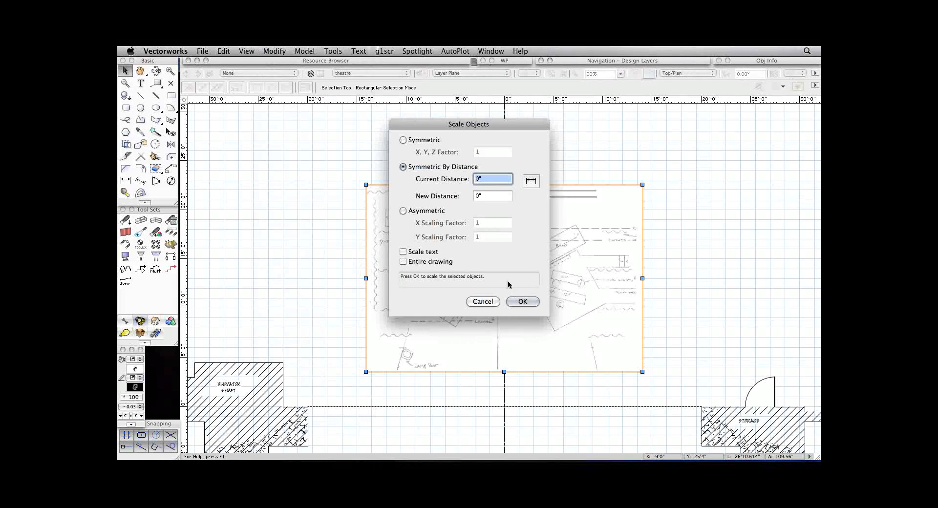
left_click(536, 184)
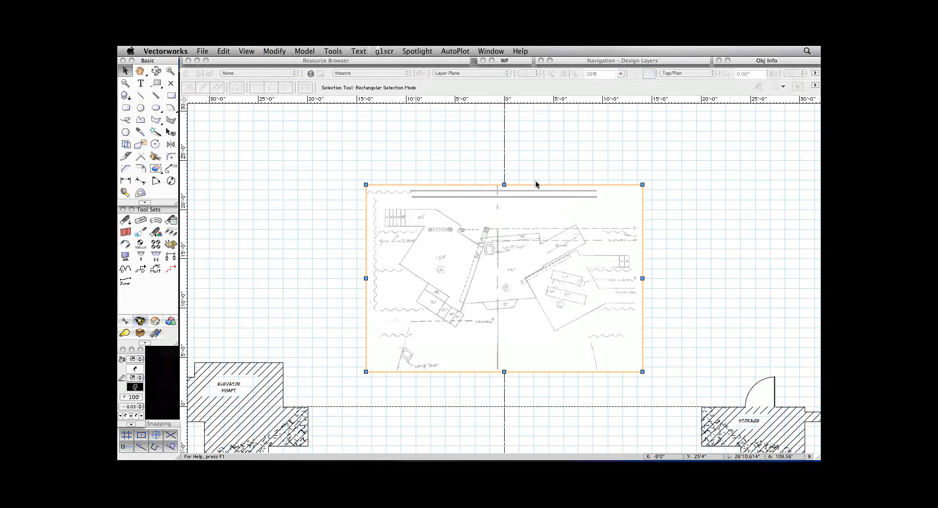
left_click(413, 196)
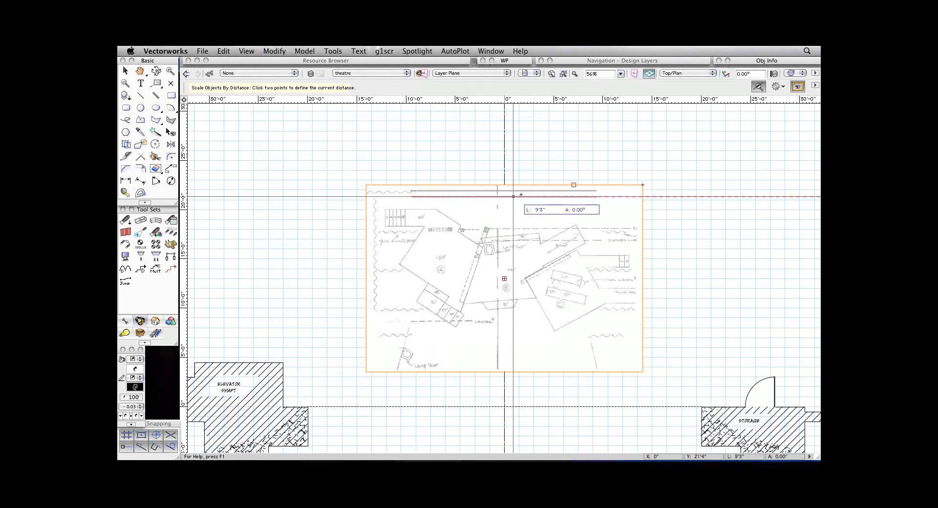
left_click(596, 197)
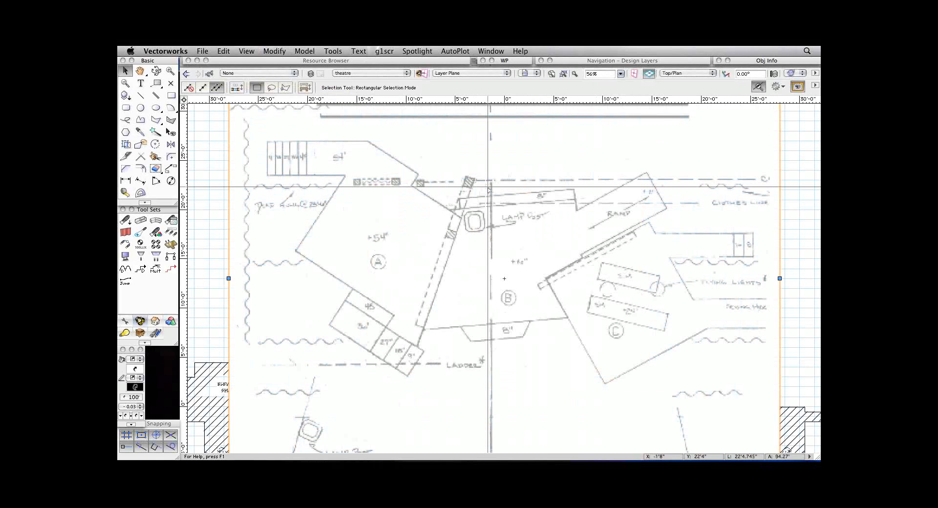
Shift the scaled sketch slightly upstage and sideways over the theatre plan, and cut it from the drawing.
key("super+2")
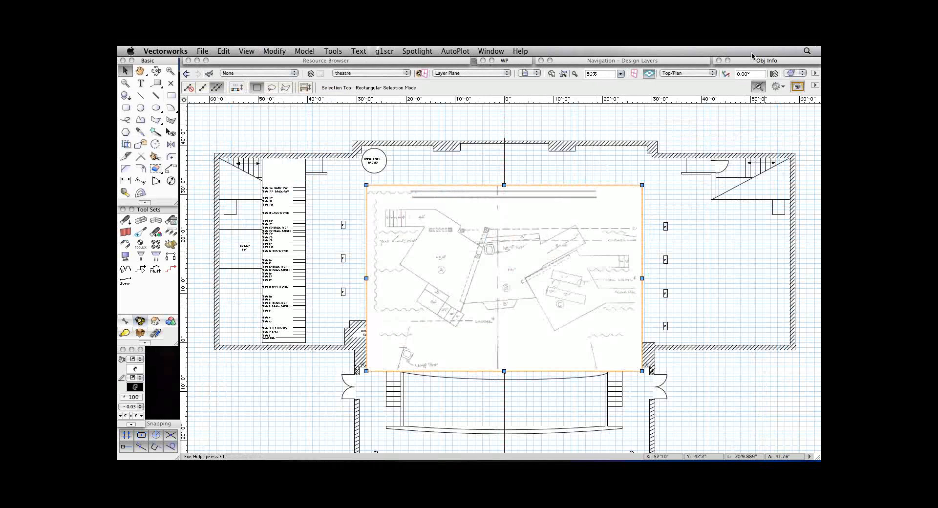
left_click_drag(522, 239, 531, 233)
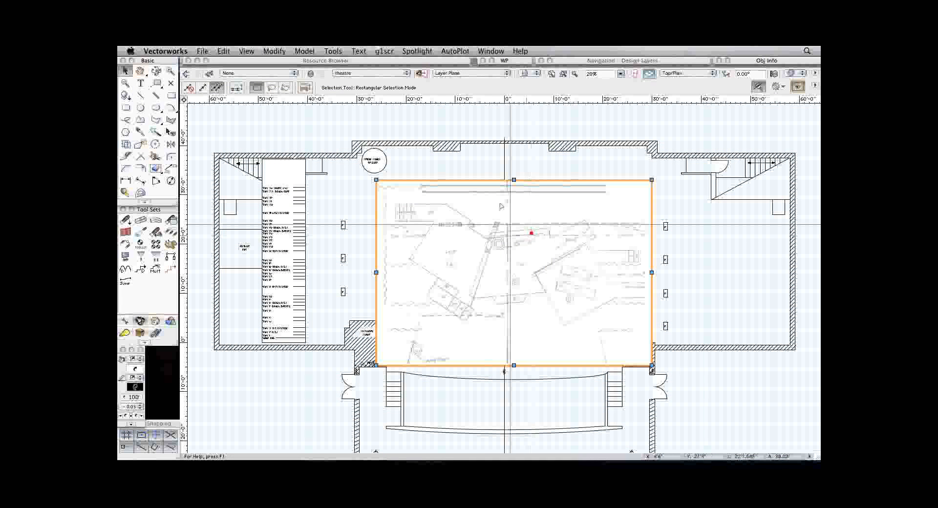
key("super+x")
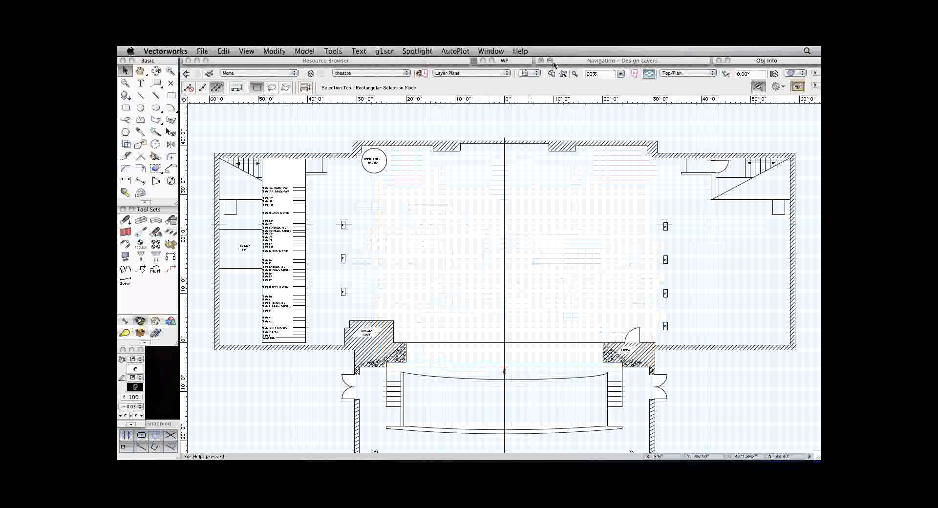
Apply the saved view 2_scenery and draw an 8' by 8' rectangle starting on the most downstage leg beside the elevator shaft.
left_click(529, 73)
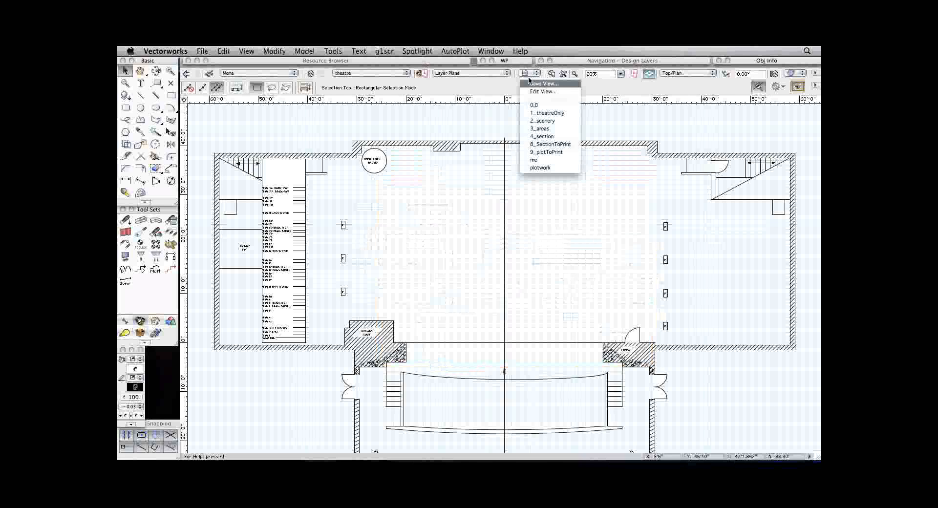
left_click(548, 120)
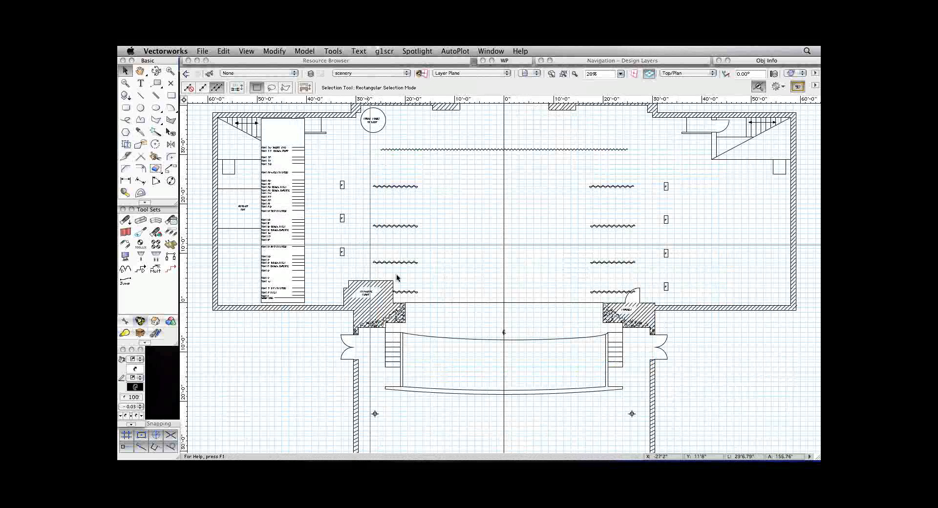
left_click(170, 95)
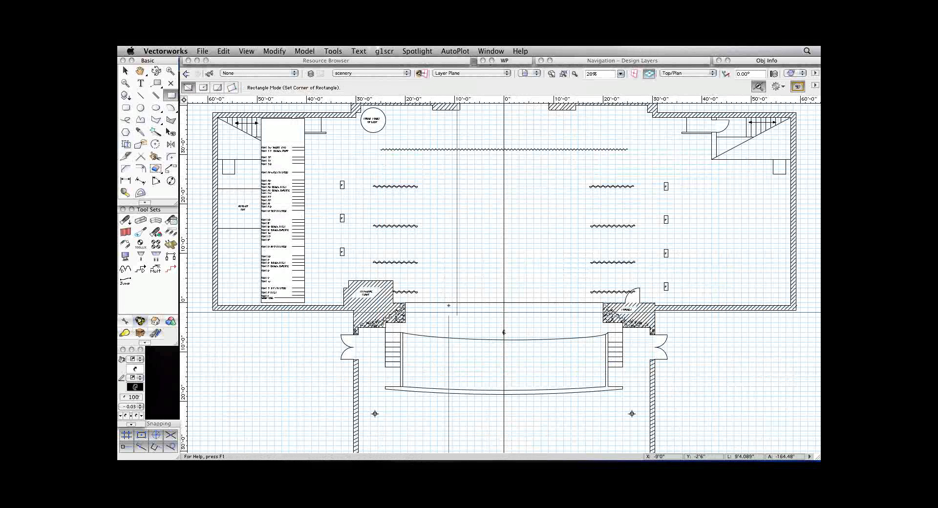
left_click(412, 292)
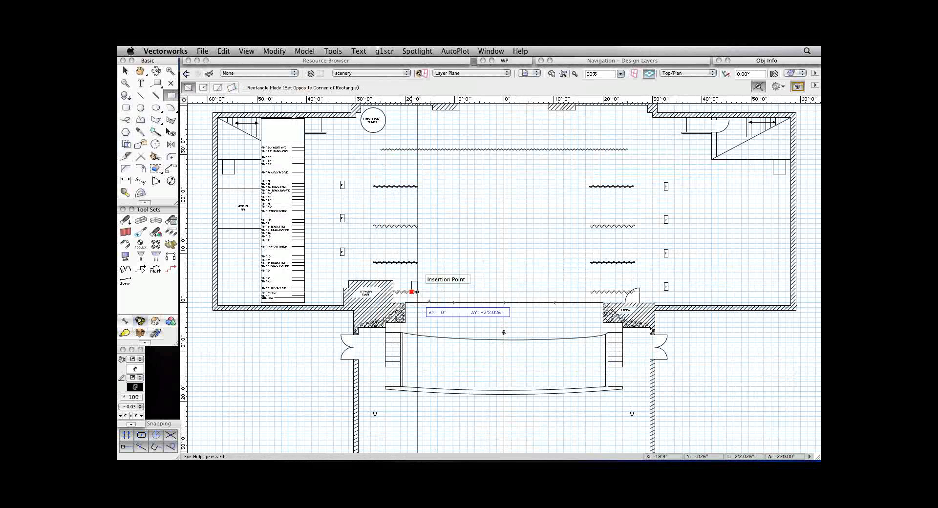
left_click(459, 328)
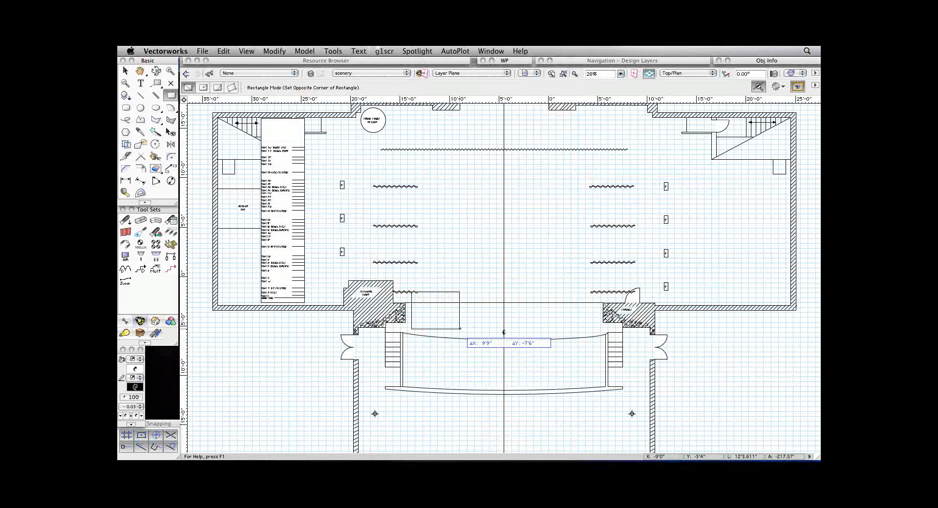
scroll(459, 328, "up", 3)
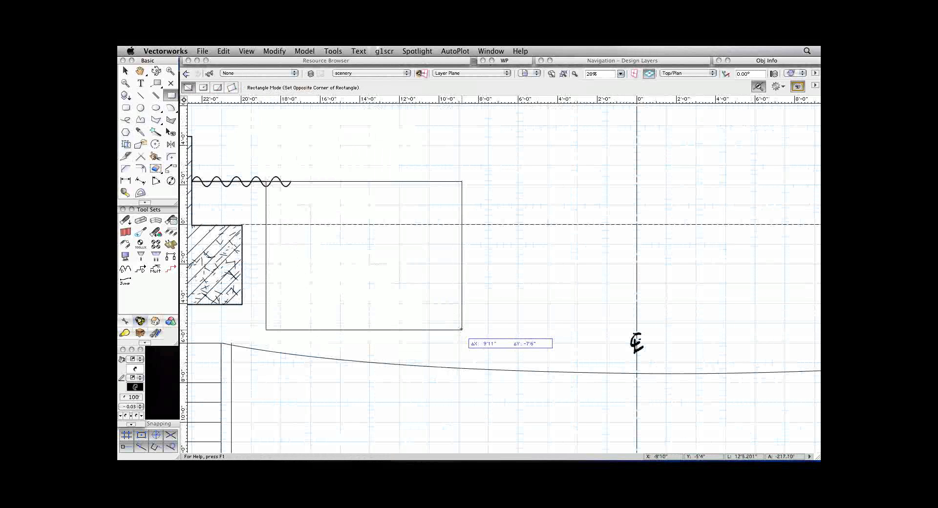
type("8'")
key("Tab")
type("-8")
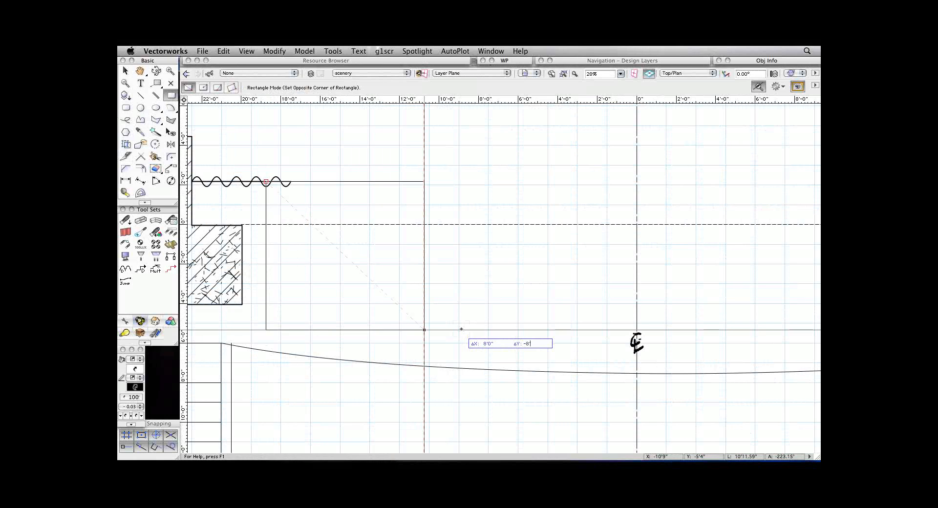
key("Tab")
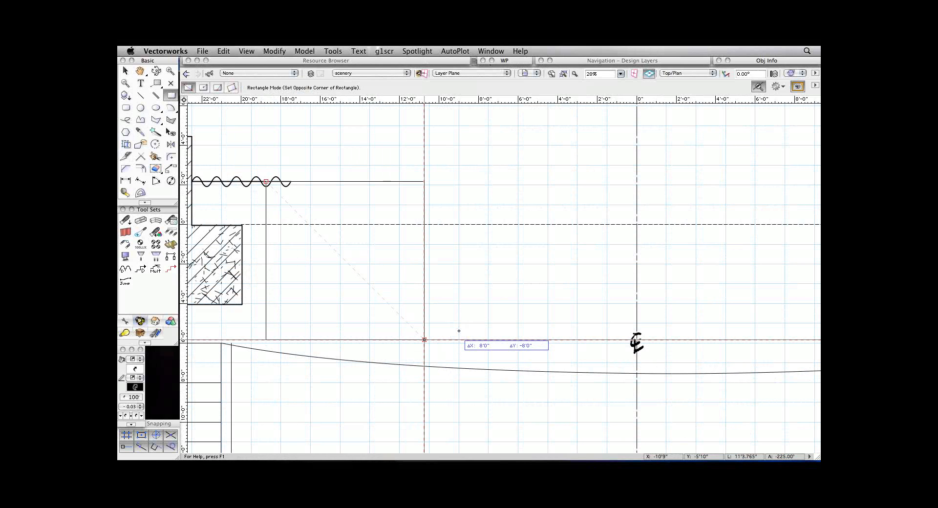
key("Return")
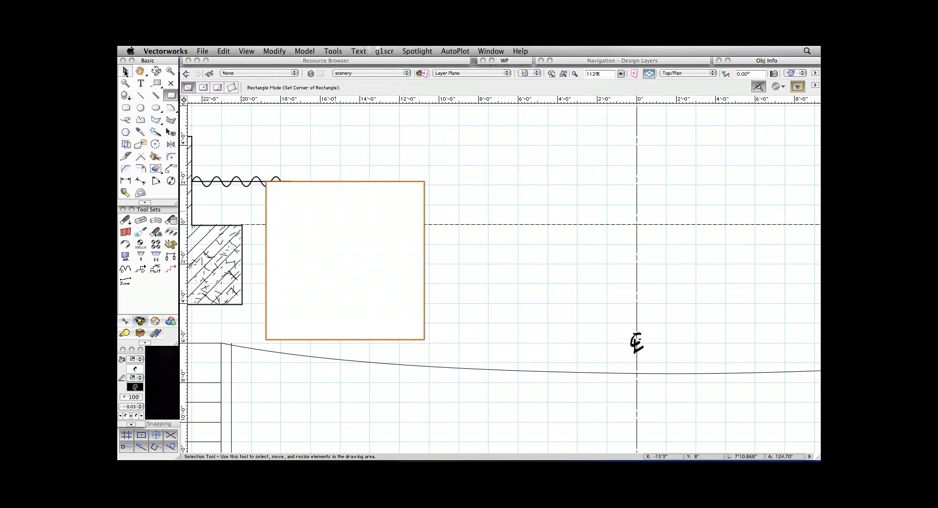
Move the 8' square clear of the leg, next to the proscenium wall, and inspect its class, layer and dimensions.
left_click(125, 71)
left_click_drag(309, 234, 299, 239)
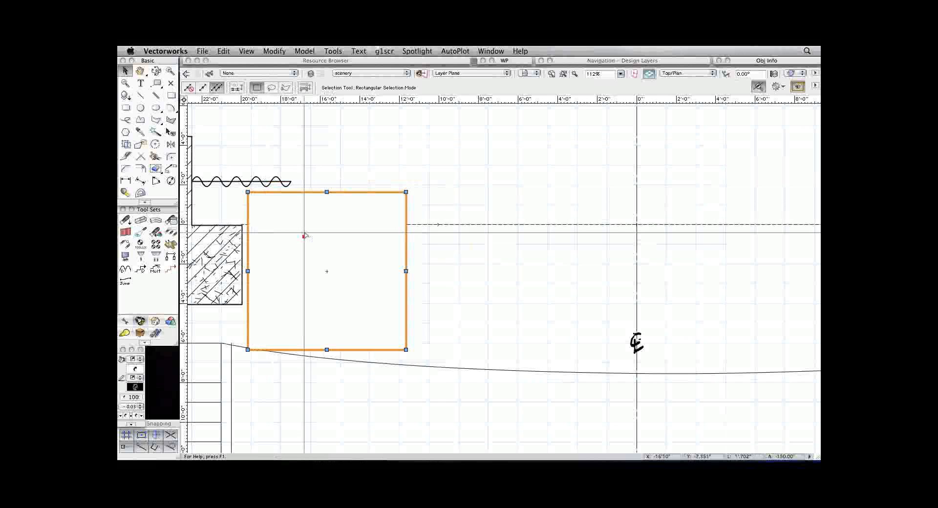
double_click(747, 64)
mouse_move(747, 64)
left_mouse_down()
mouse_move(718, 66)
mouse_move(748, 63)
left_mouse_up()
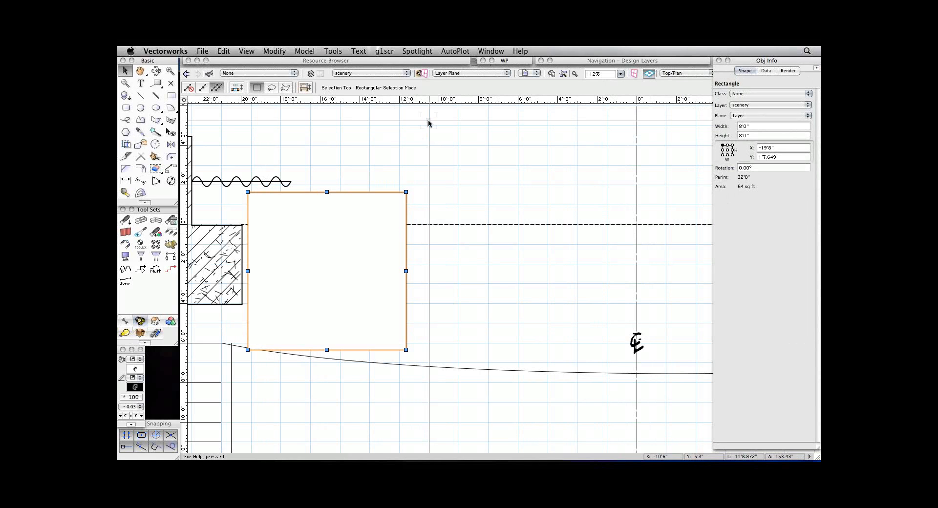
key("super+2")
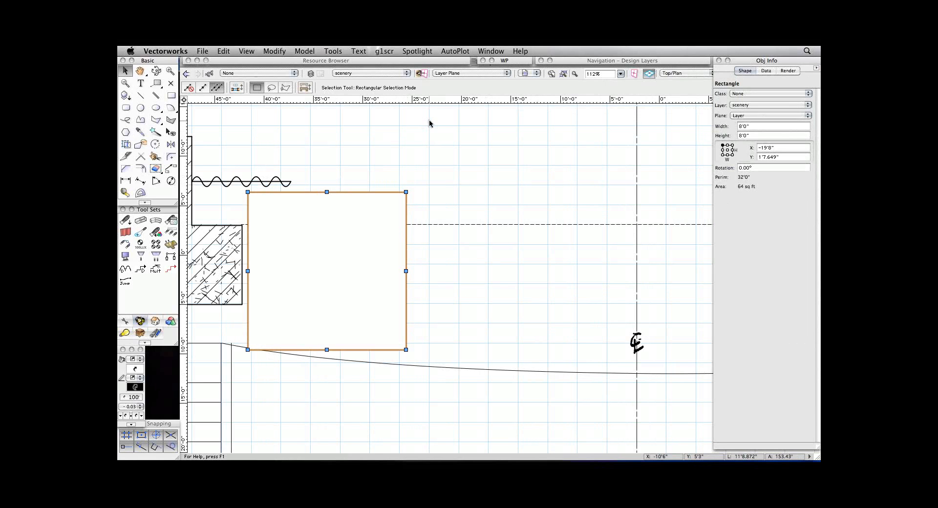
double_click(738, 61)
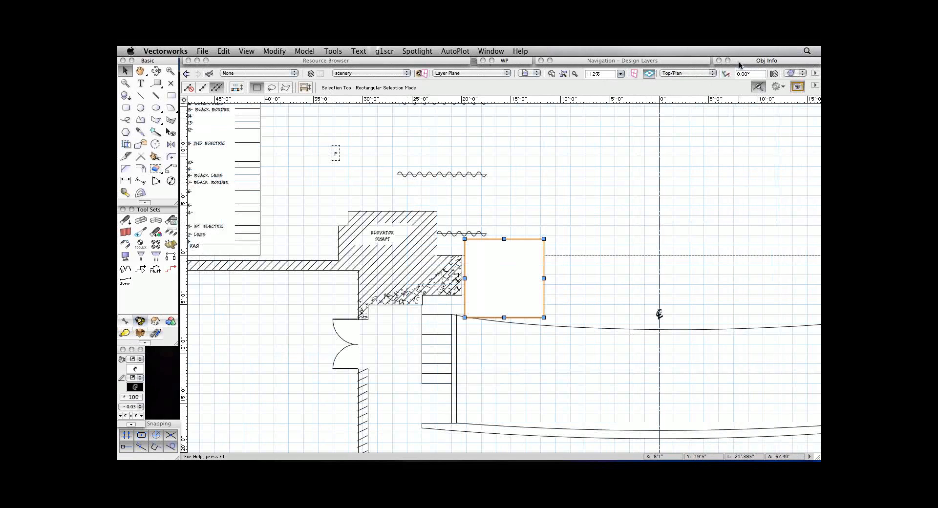
Show the plan in Left Isometric with Unified View on so all layers share the same 3D view.
key("space")
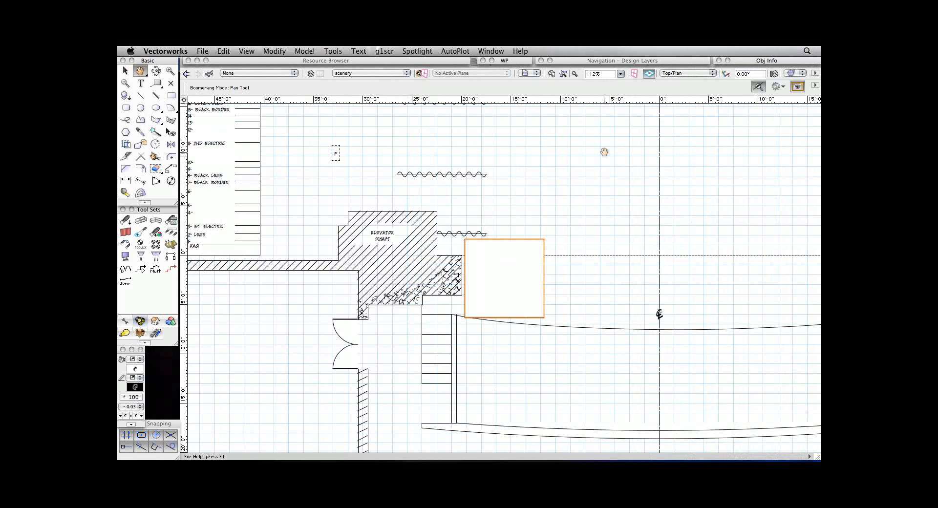
left_click_drag(604, 151, 475, 179)
key("KP_1")
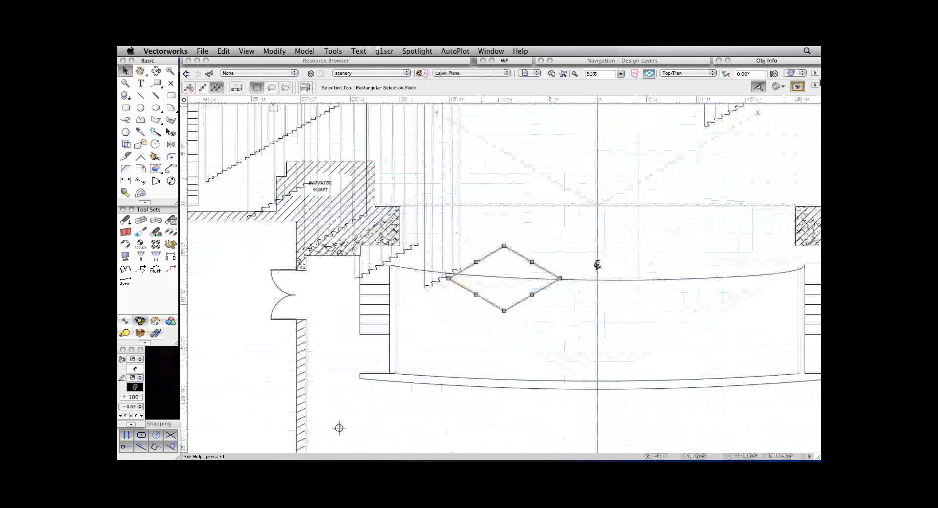
left_click(775, 73)
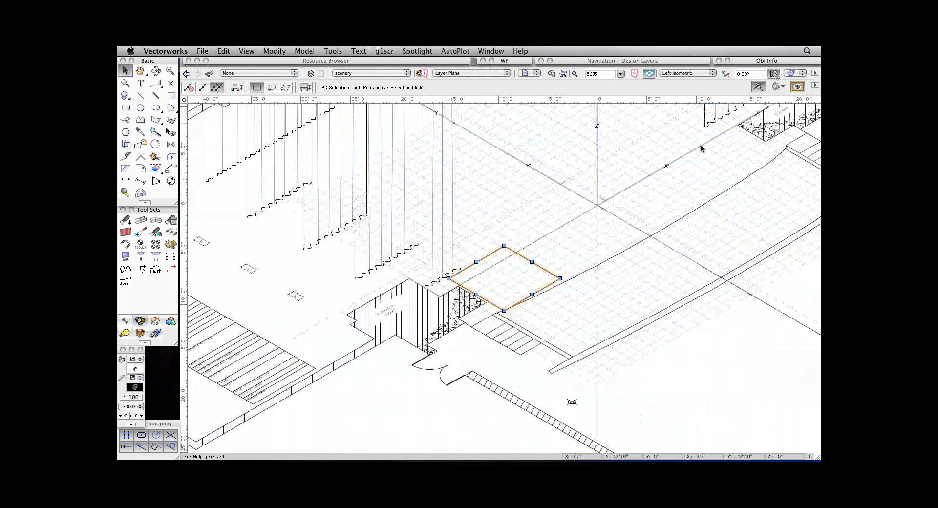
key("super+2")
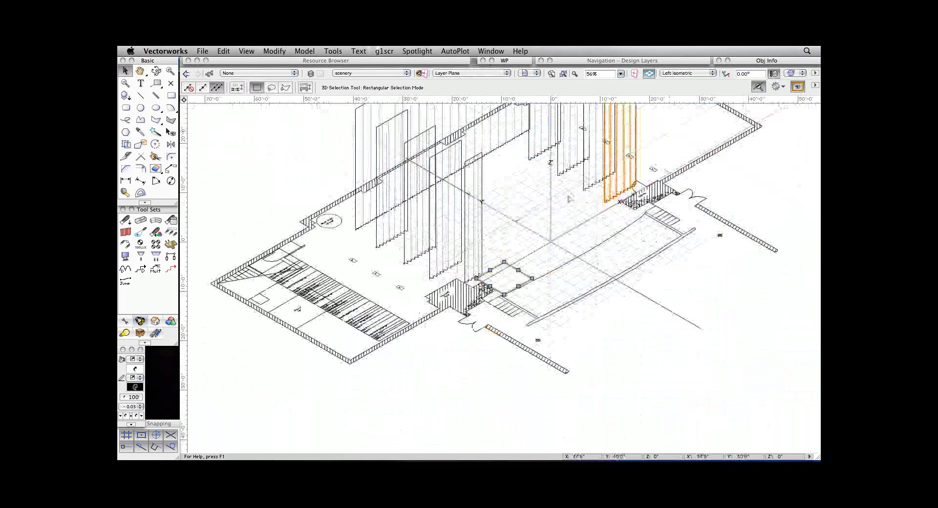
key("space")
left_click_drag(533, 219, 528, 231)
key("space")
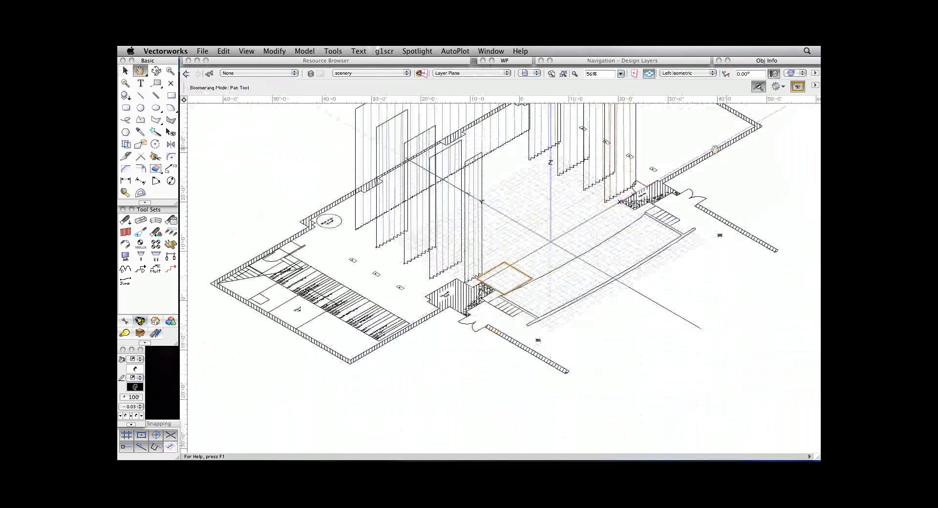
Set the 8' square's plane to Screen in the isometric view and return the drawing to Top/Plan.
left_click_drag(712, 150, 694, 249)
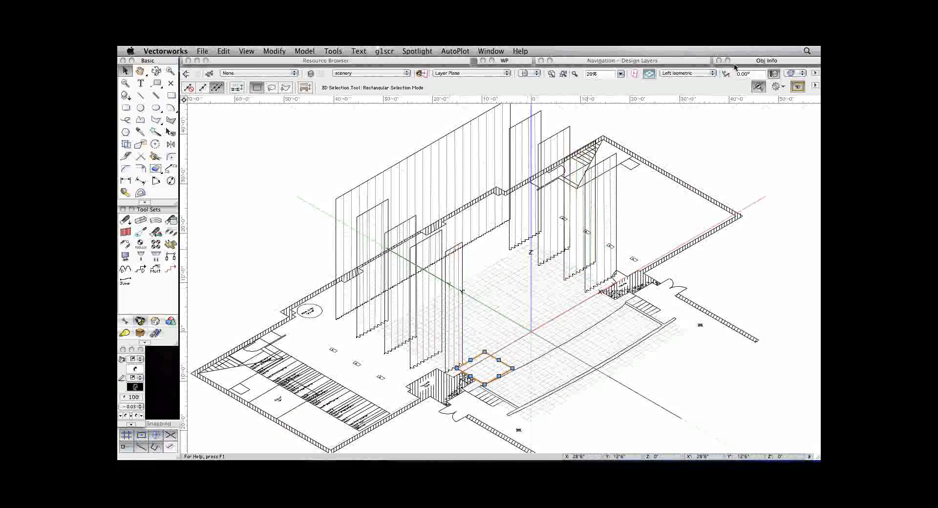
mouse_move(734, 66)
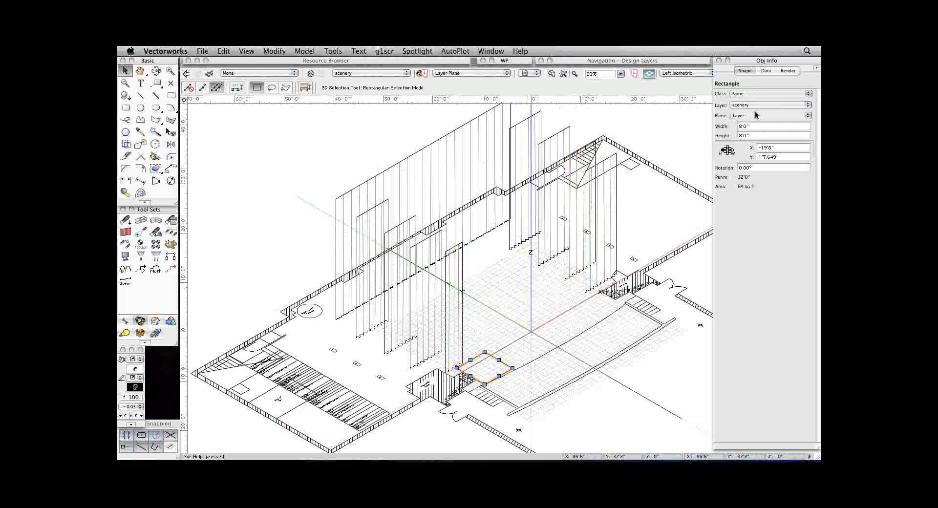
left_click(754, 113)
left_click(754, 109)
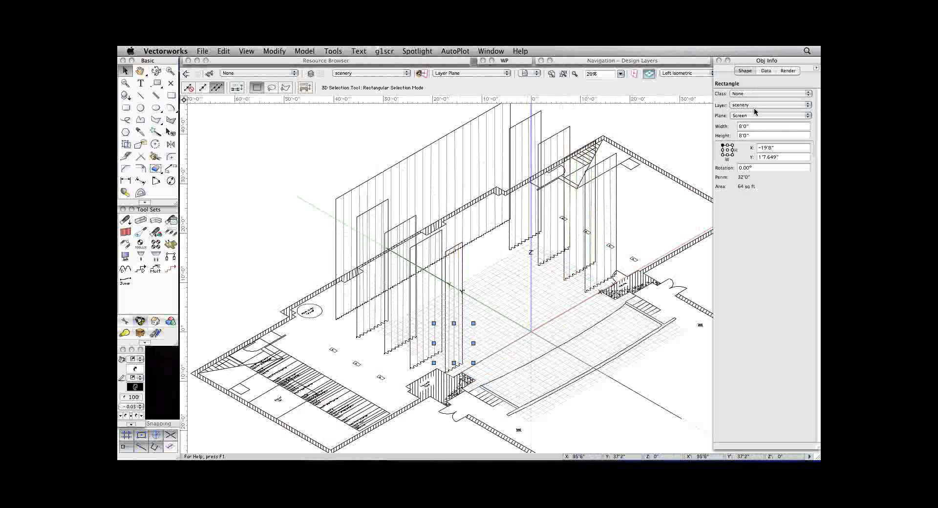
key("F5")
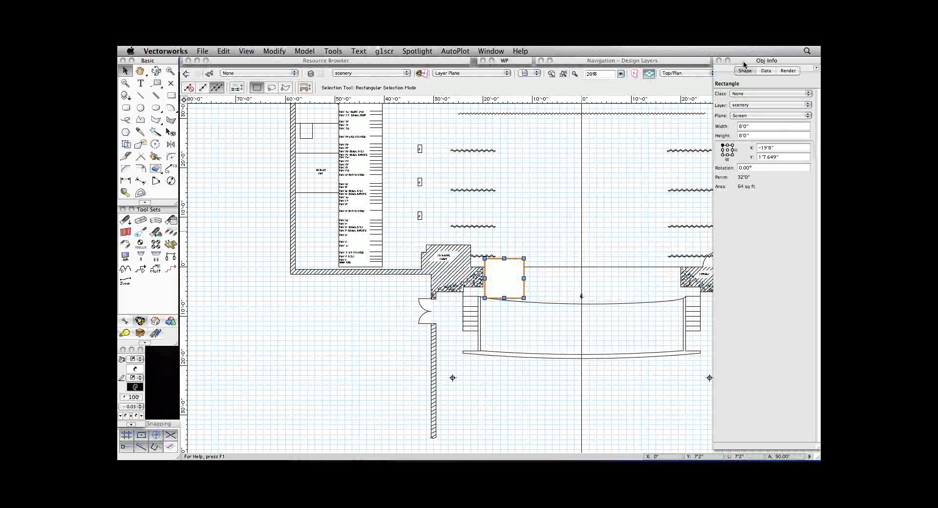
left_click(727, 60)
Set up the Focus Point tool with its name shown and the 8ft Square_gah shape.
key("space")
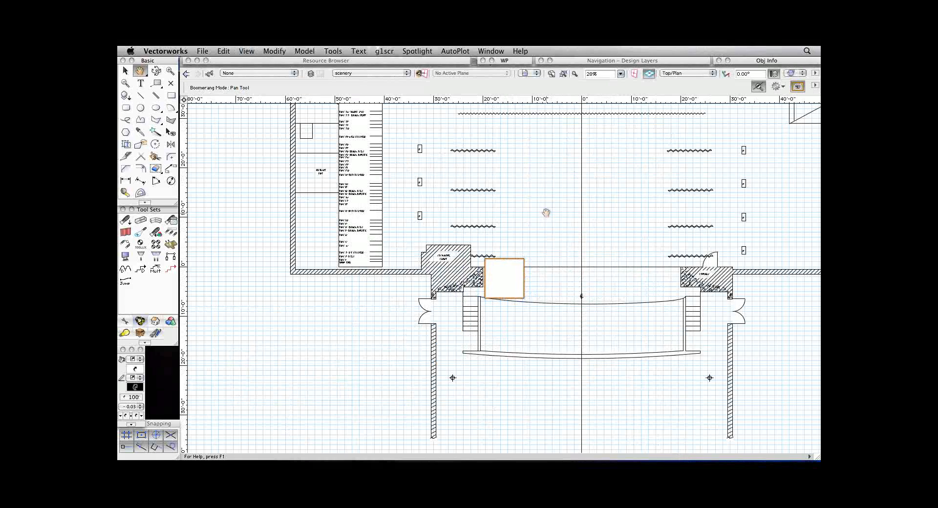
mouse_move(547, 213)
left_mouse_down()
mouse_move(500, 271)
mouse_move(450, 310)
mouse_move(496, 287)
left_mouse_up()
key("super+1")
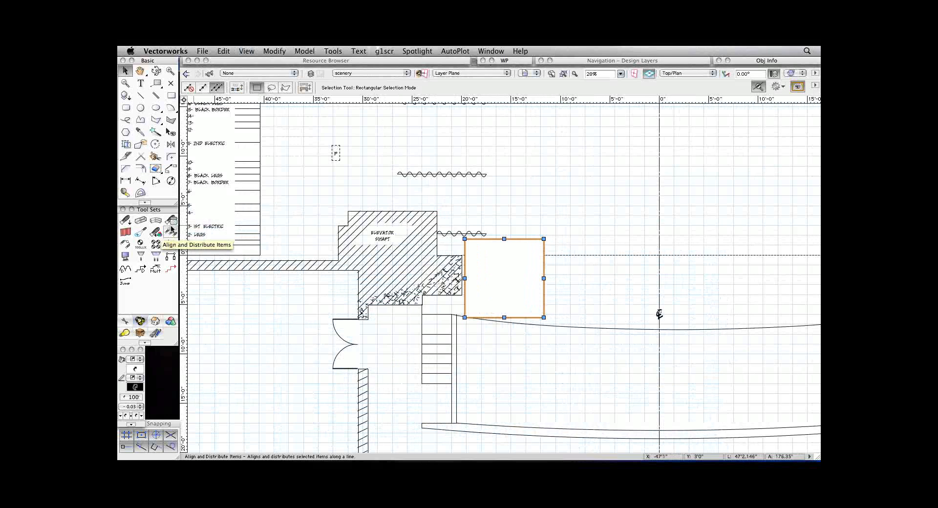
left_click(142, 233)
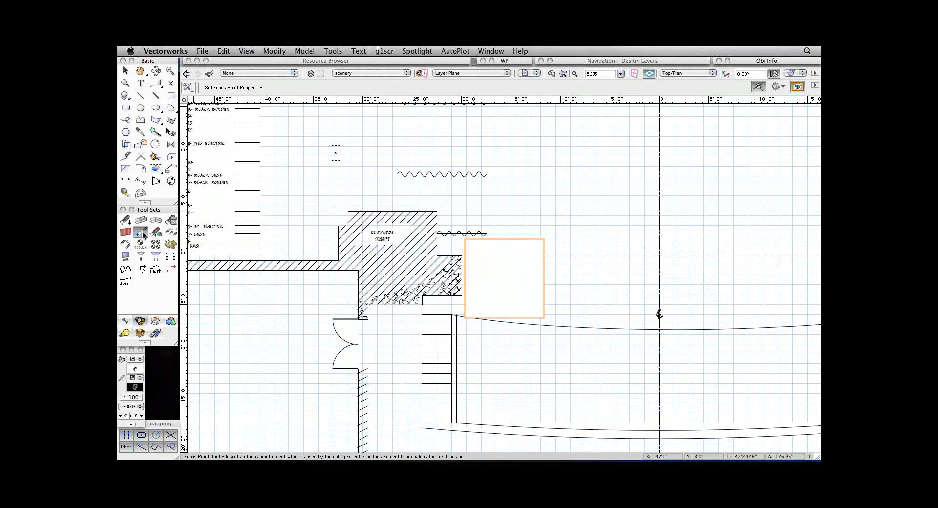
left_click(185, 91)
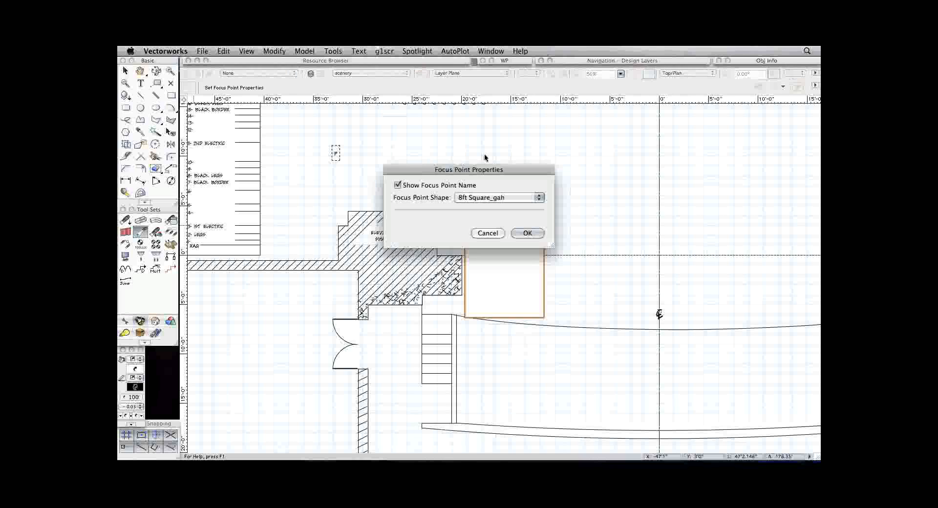
left_click(491, 198)
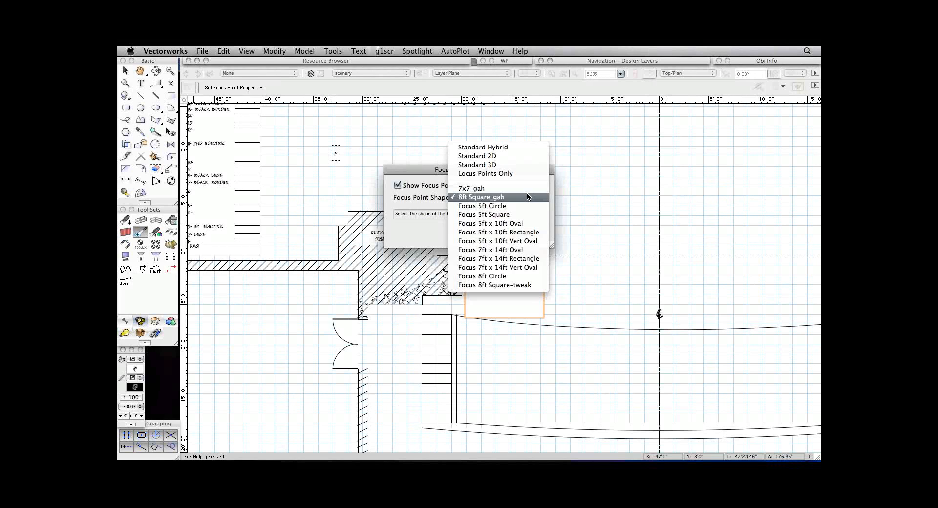
left_click(474, 196)
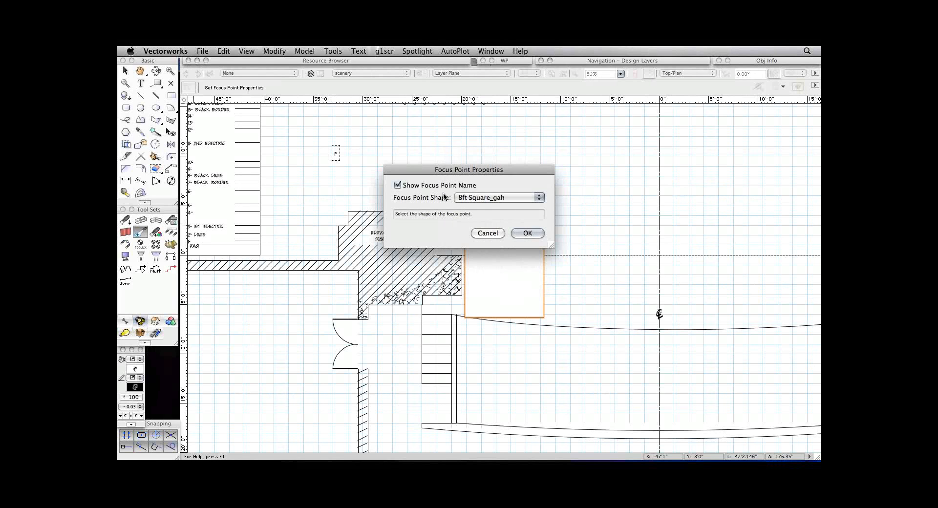
left_click(526, 232)
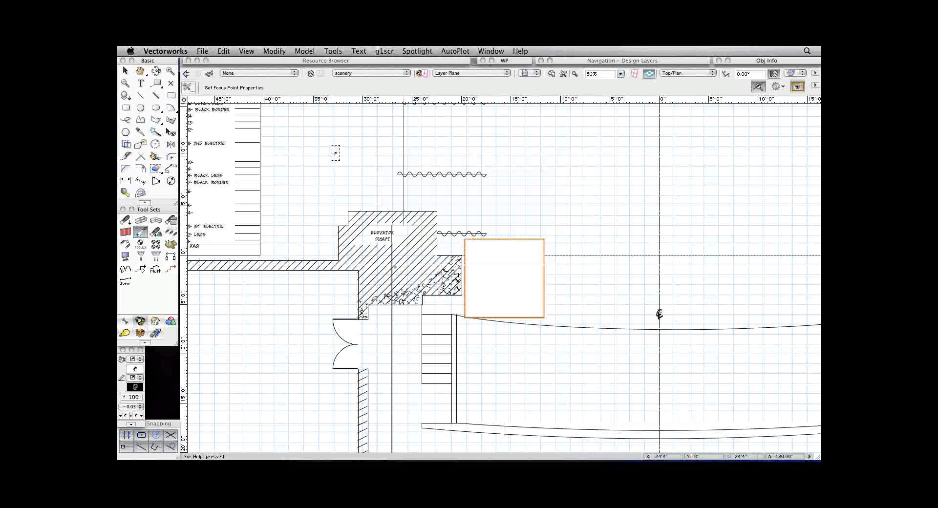
Nudge the 8' square slightly upstage and sideways until it sits flush against the proscenium wall.
left_click(125, 72)
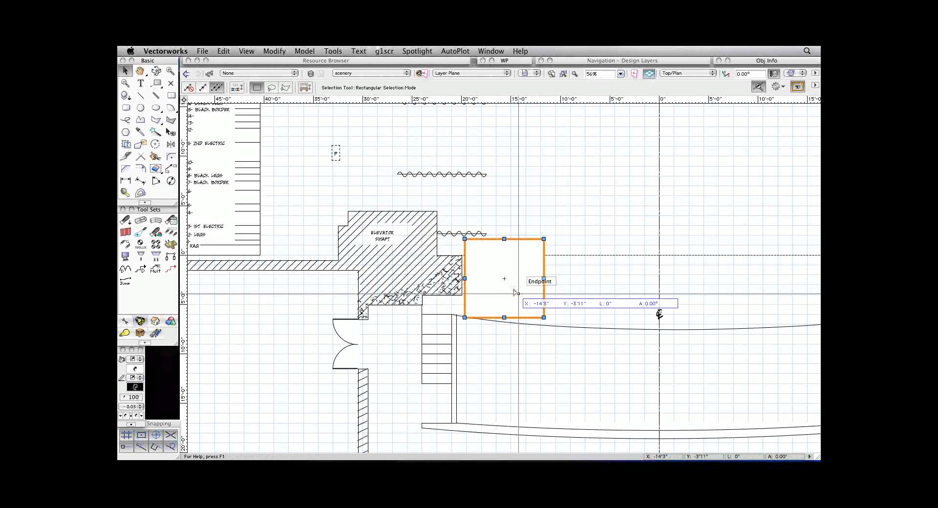
key("shift+Up")
key("shift+Up")
key("shift+Up")
key("shift+Up")
key("shift+Up")
key("shift+Up")
key("shift+Up")
key("shift+Up")
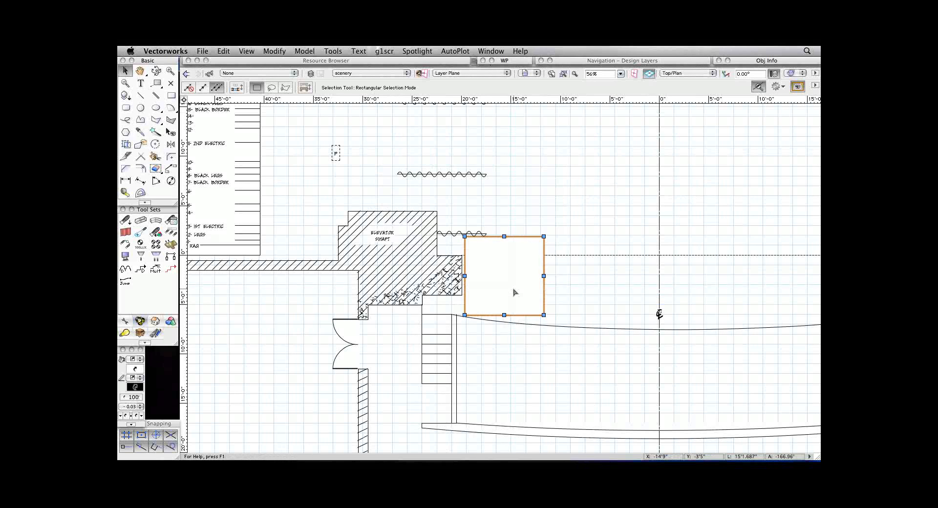
key("shift+Left")
key("shift+Left")
key("shift+Left")
key("shift+Left")
key("shift+Left")
key("shift+Left")
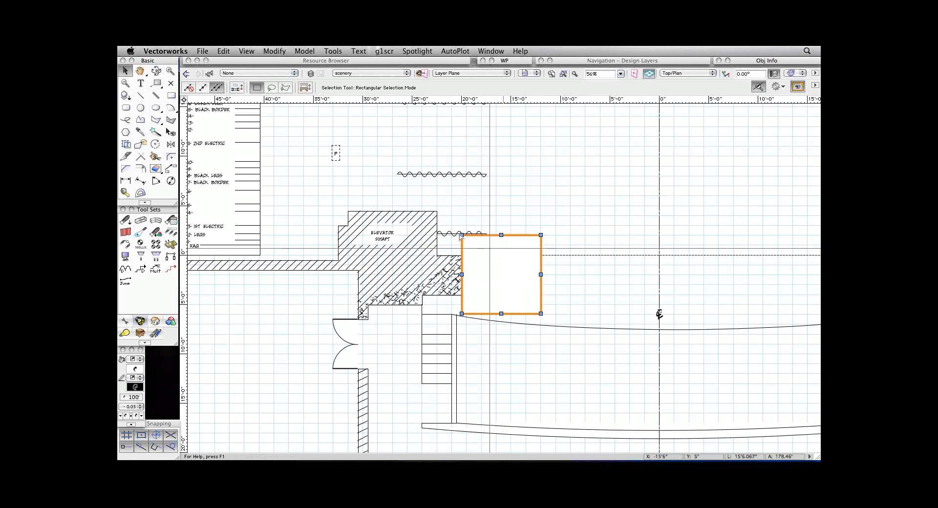
Place focus point A at the centre of the 8' square with a focus height of 5'0".
left_click(138, 234)
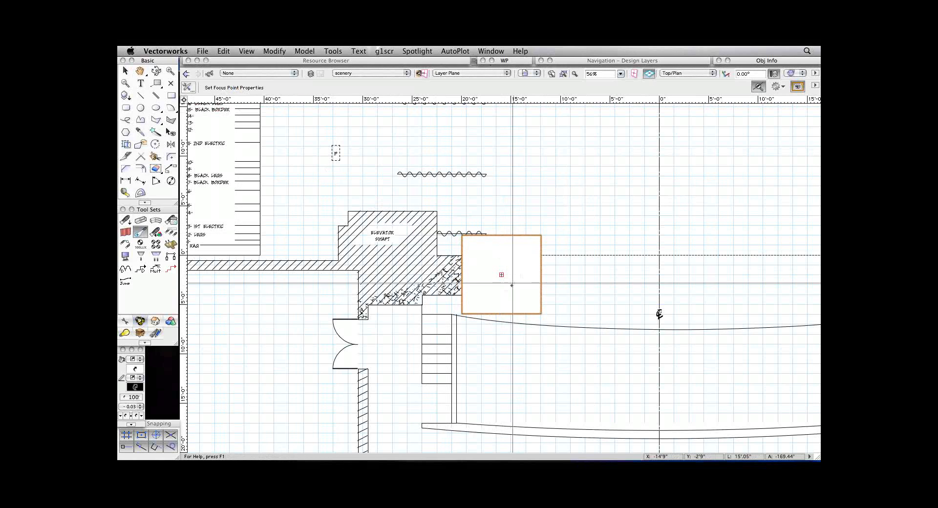
left_click(501, 275)
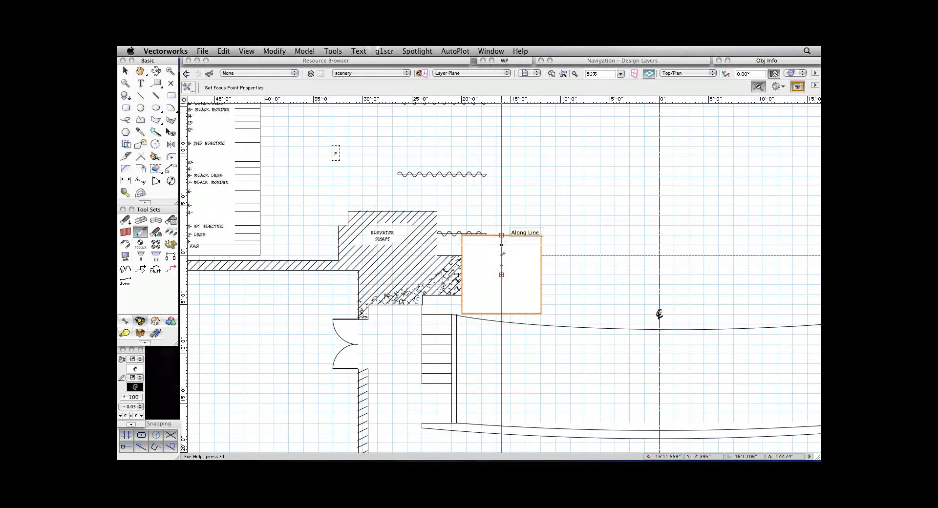
left_click(501, 274)
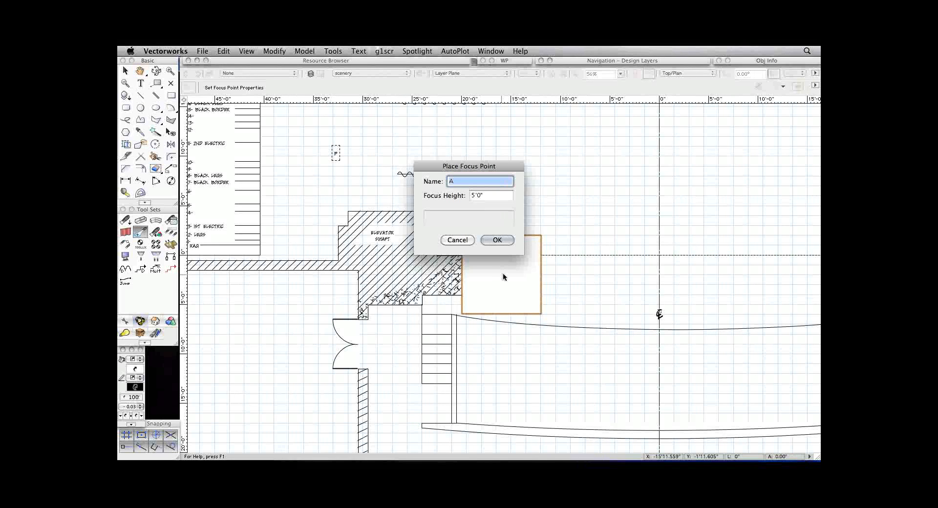
mouse_move(461, 195)
left_click(498, 196)
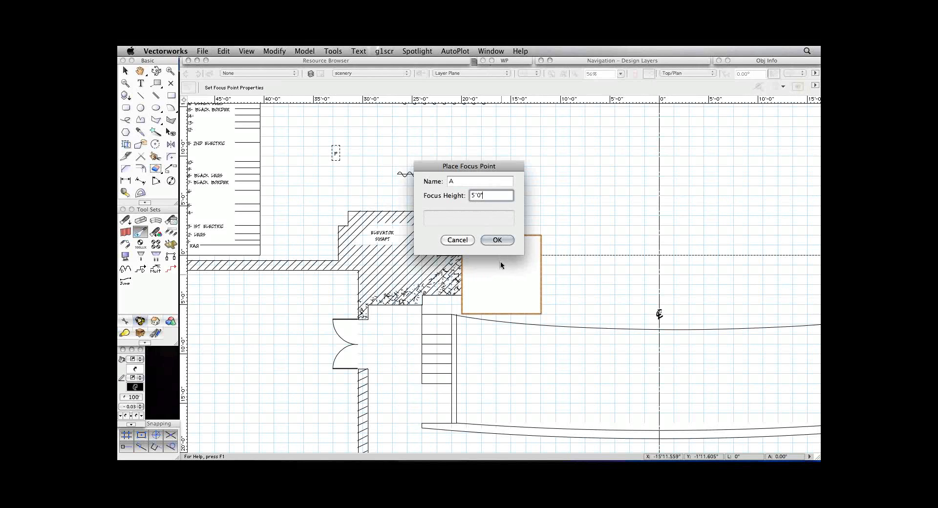
left_click(498, 240)
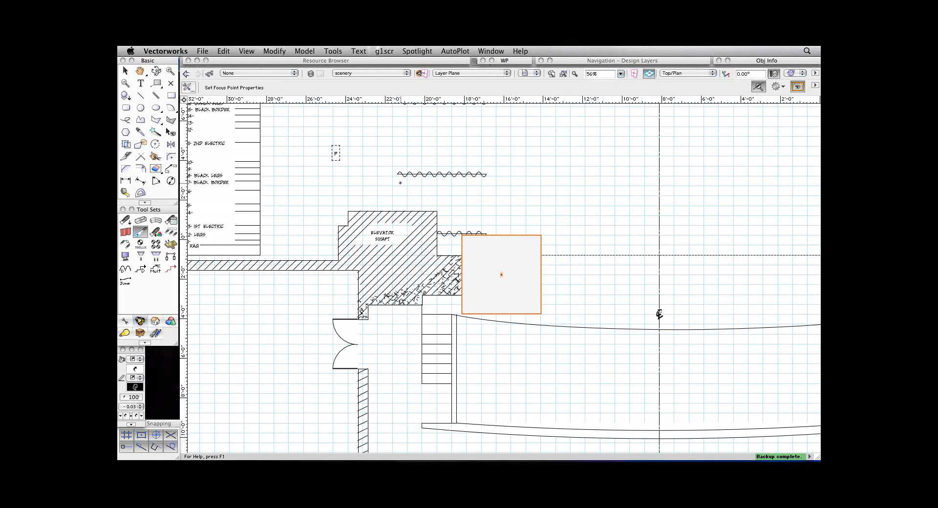
Remove the drawn square beneath focus point A and shift the focus point slightly away from the proscenium wall toward centre stage.
key("super+1")
left_click(126, 72)
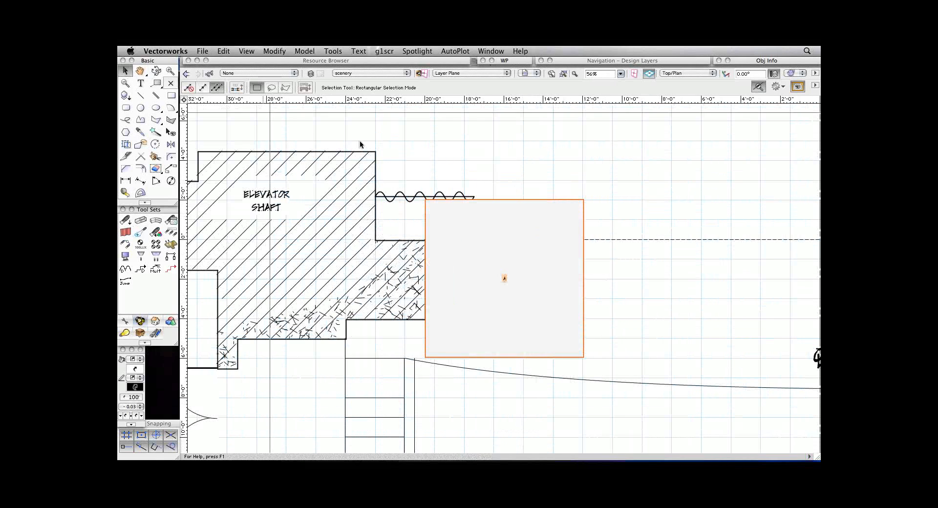
left_click_drag(575, 186, 574, 208)
left_click(461, 230)
left_click_drag(504, 278, 621, 278)
left_click_drag(572, 200, 467, 206)
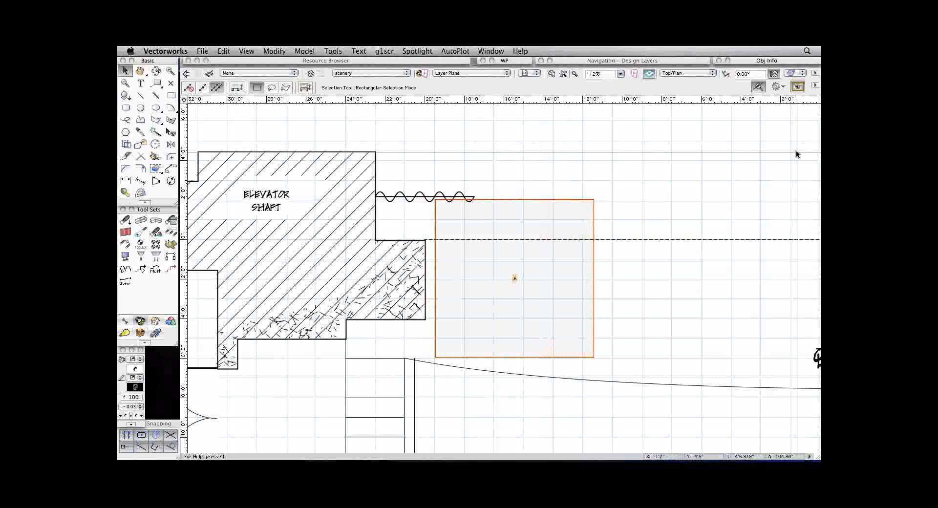
Set the text size of focus point A's label to 24 and apply the saved view 3_areas.
left_click(363, 52)
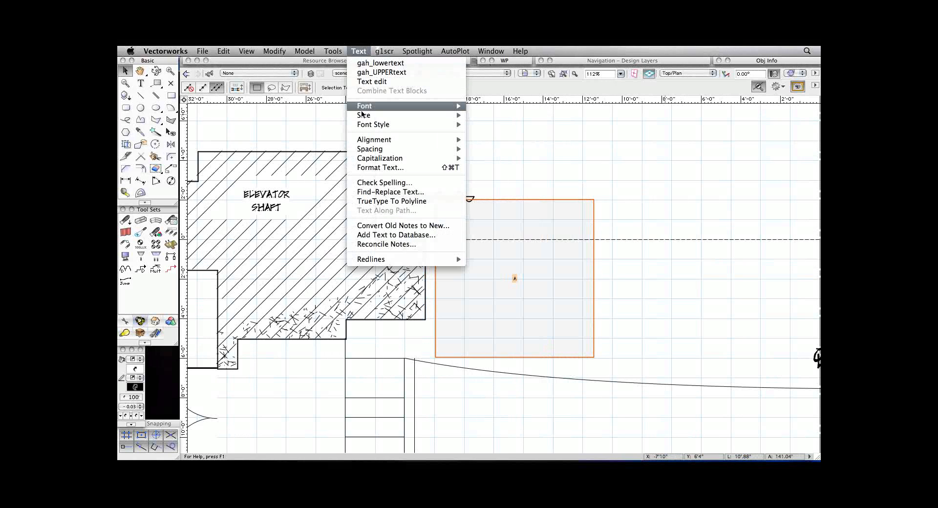
mouse_move(401, 116)
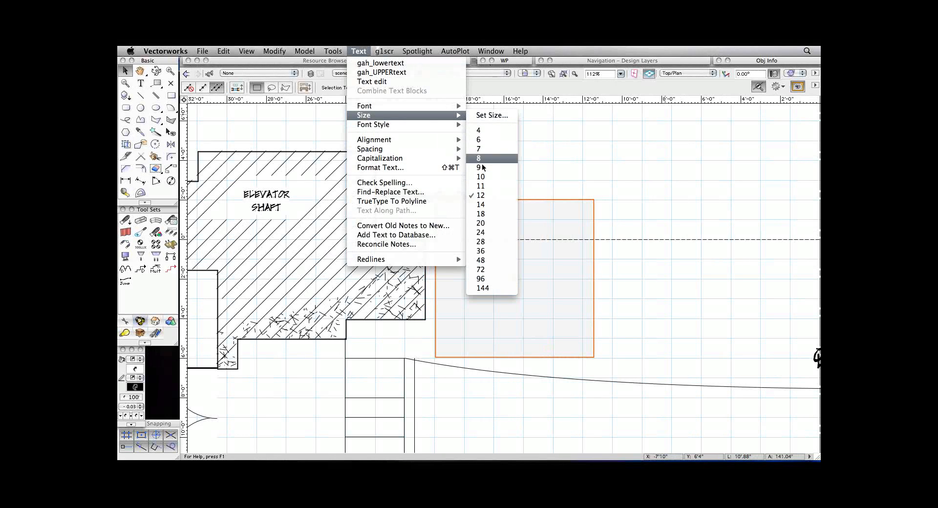
left_click(480, 232)
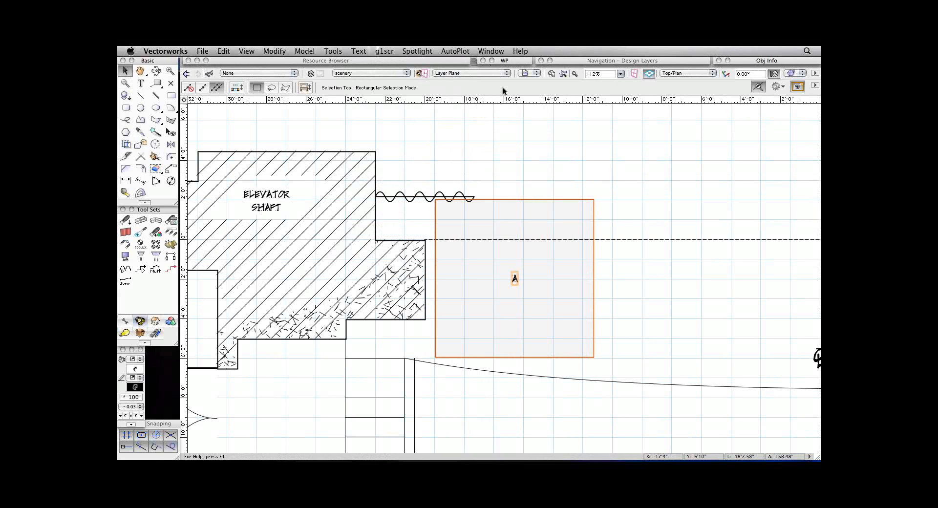
left_click(533, 73)
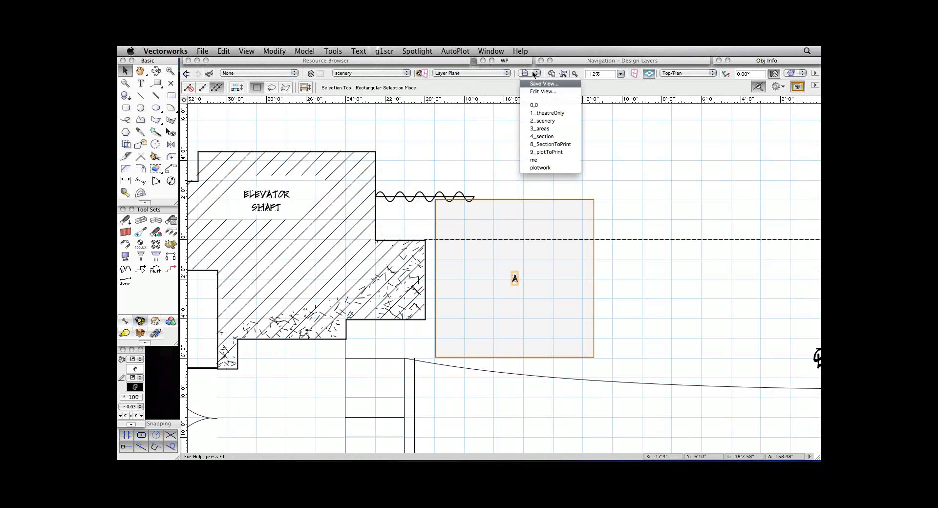
left_click(539, 128)
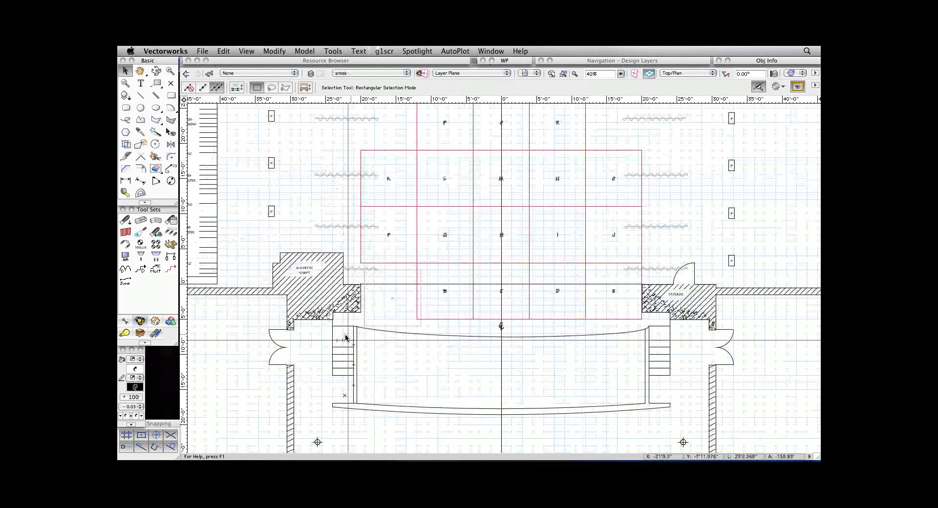
left_click(202, 51)
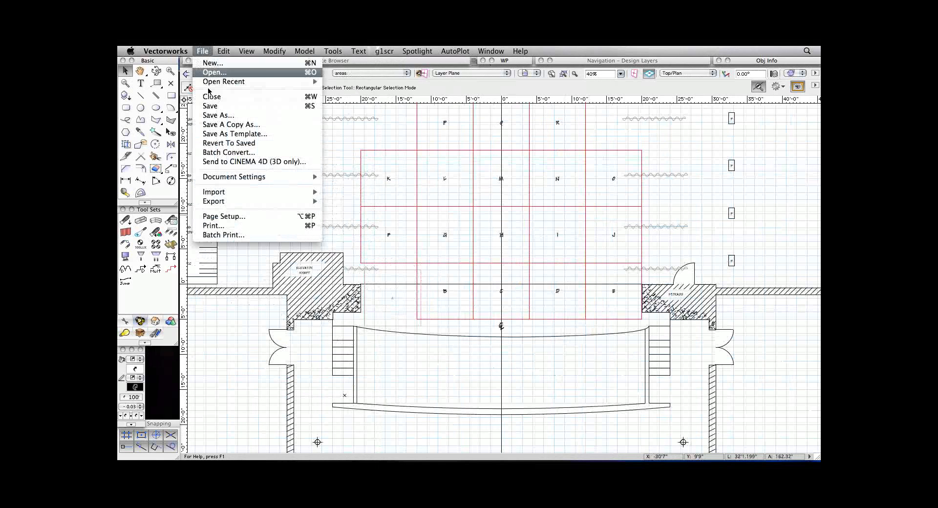
mouse_move(232, 49)
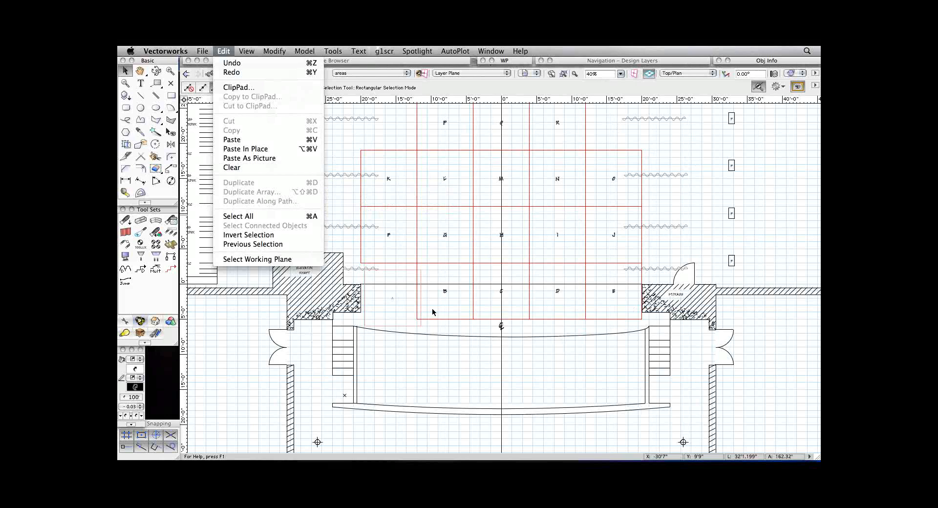
left_click(355, 136)
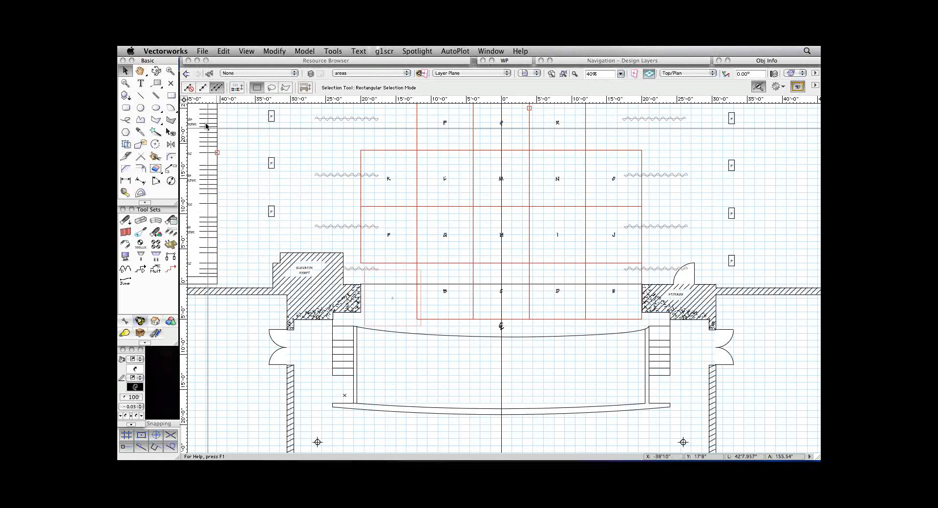
Draw a 44'9" by 2" rectangle across the downstage apron, starting at the locus beside the stage steps.
left_click(171, 96)
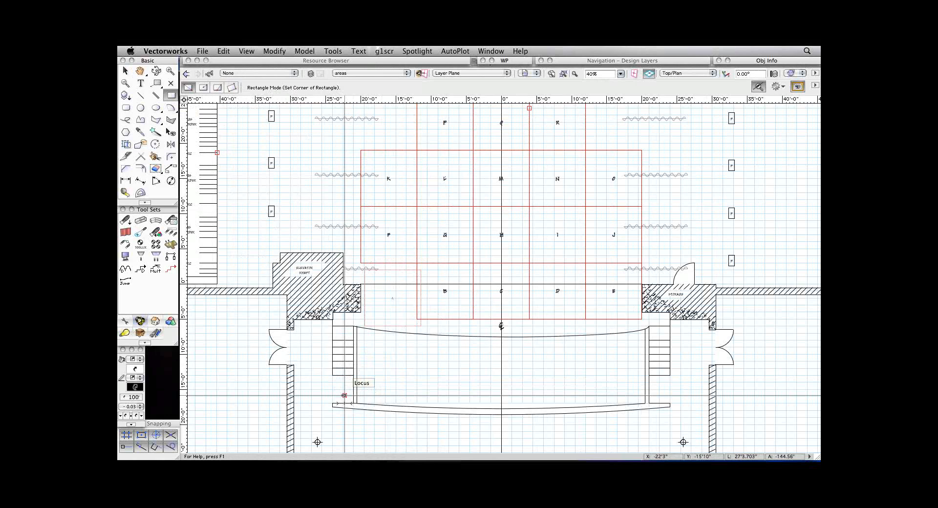
left_click(344, 394)
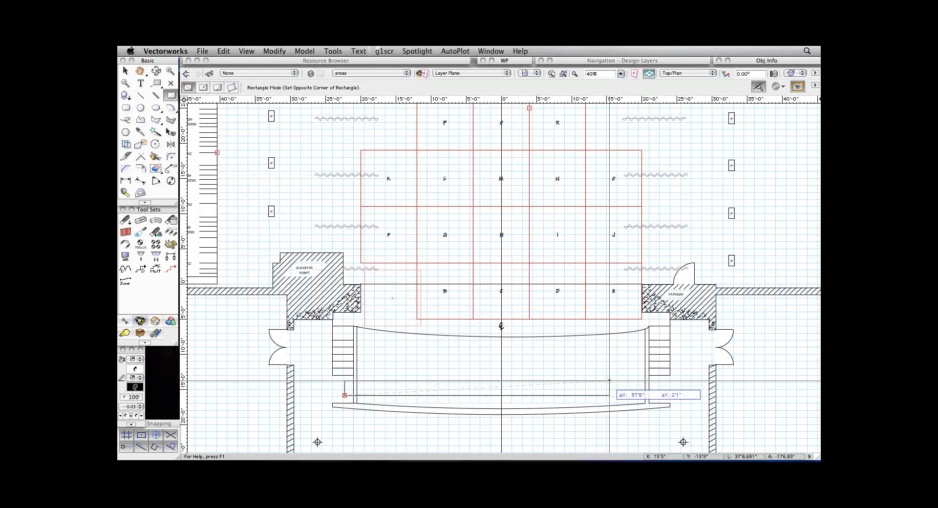
key("Tab")
type("44'9")
key("Tab")
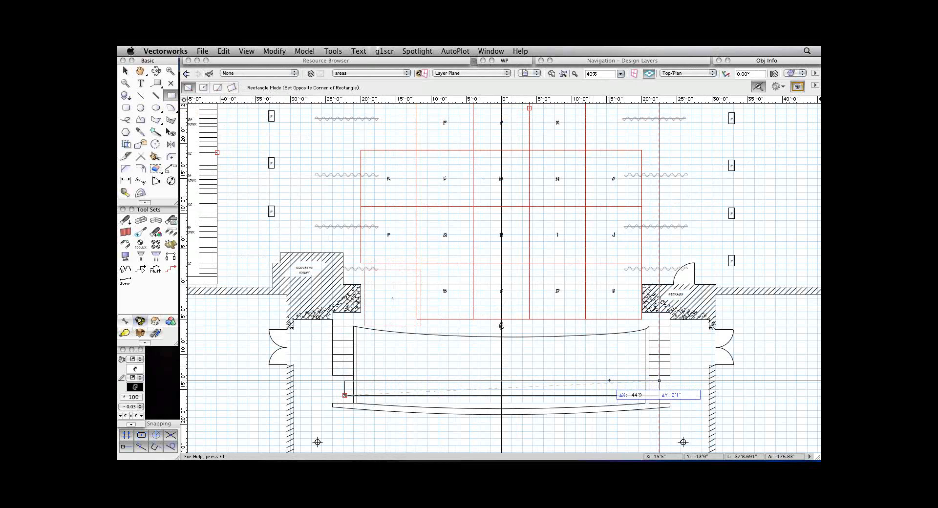
type("2")
key("Tab")
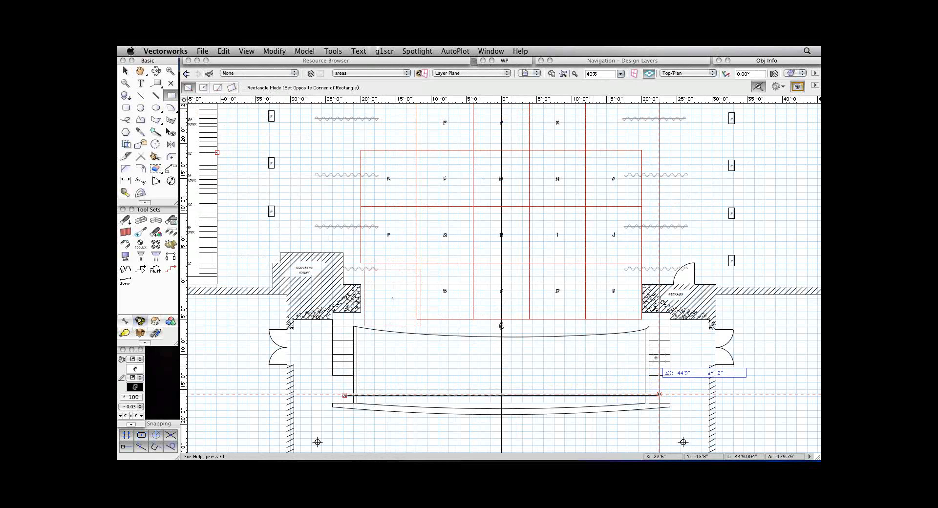
left_click(659, 393)
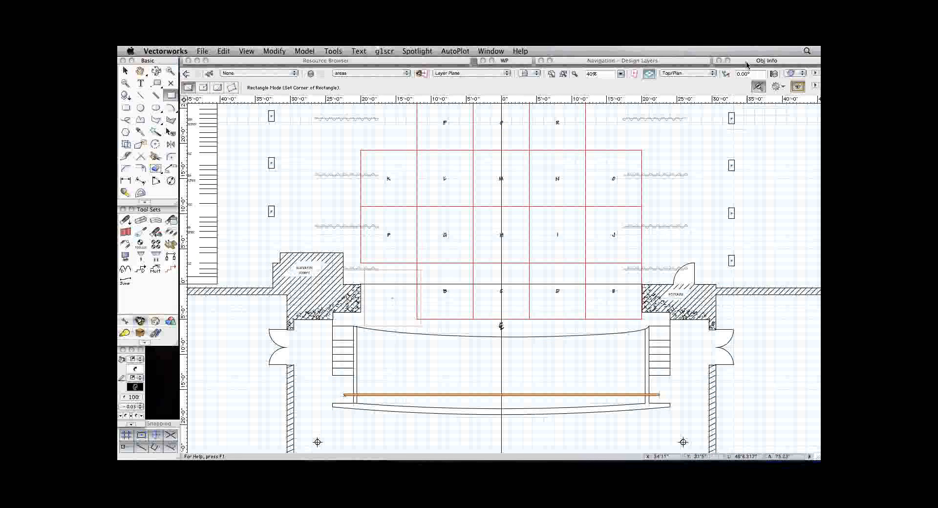
Assign the 44'9" by 2" rectangle across the apron to the class Draft-medium.
mouse_move(767, 61)
left_click(756, 95)
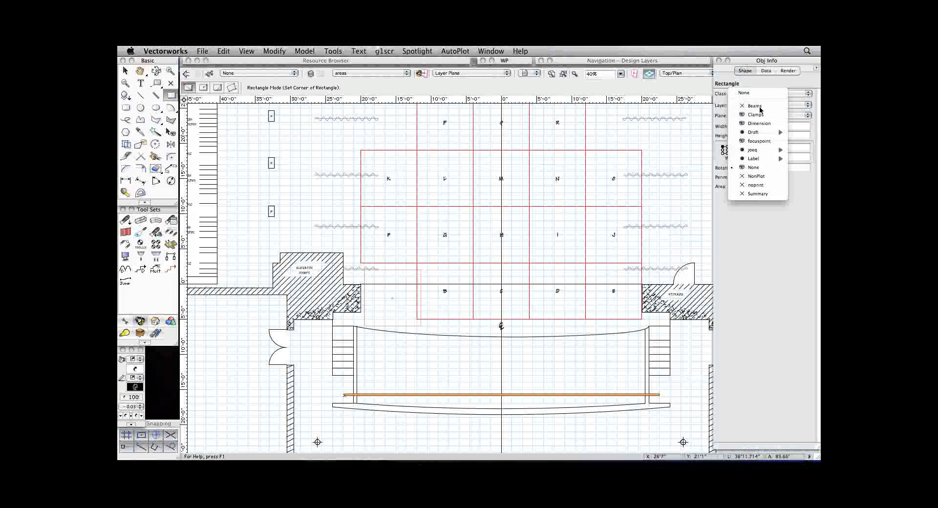
mouse_move(769, 136)
left_click(725, 133)
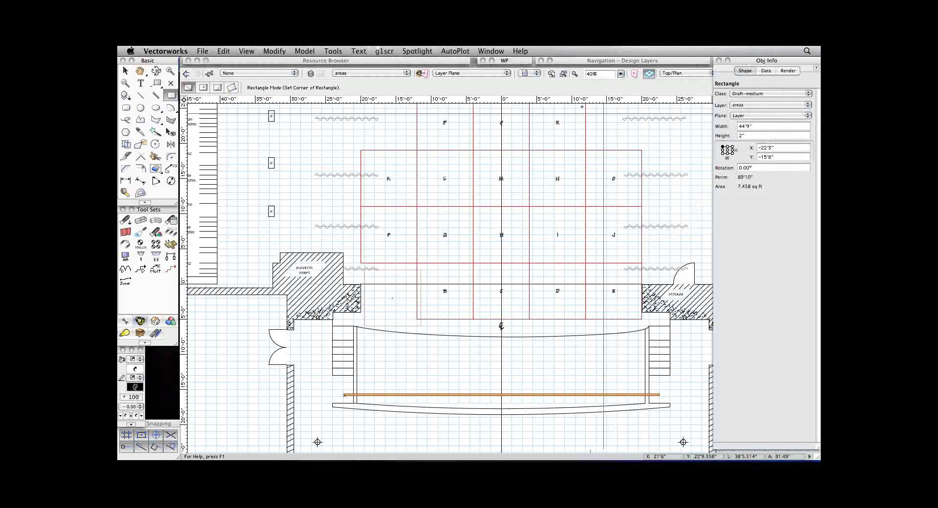
Duplicate the 44'9" by 2" rectangle in place and extrude the copy by 2".
key("super+1")
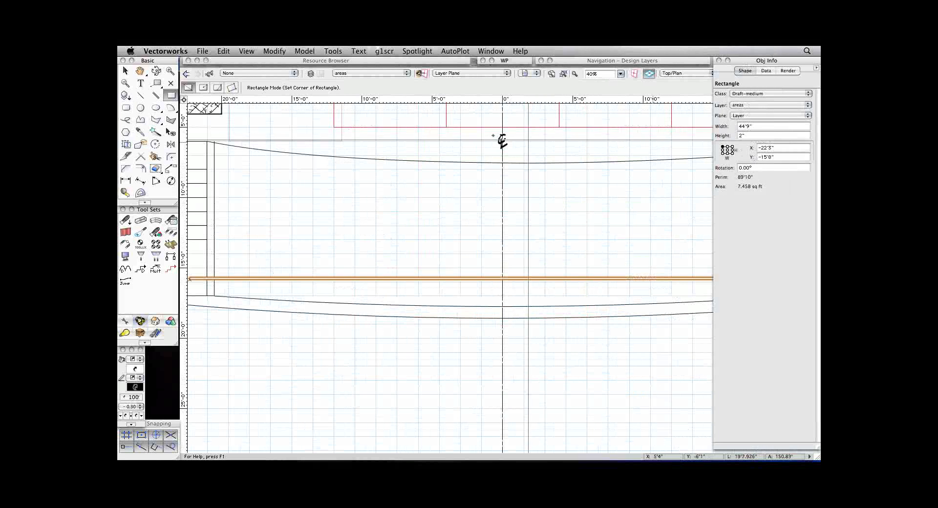
double_click(746, 61)
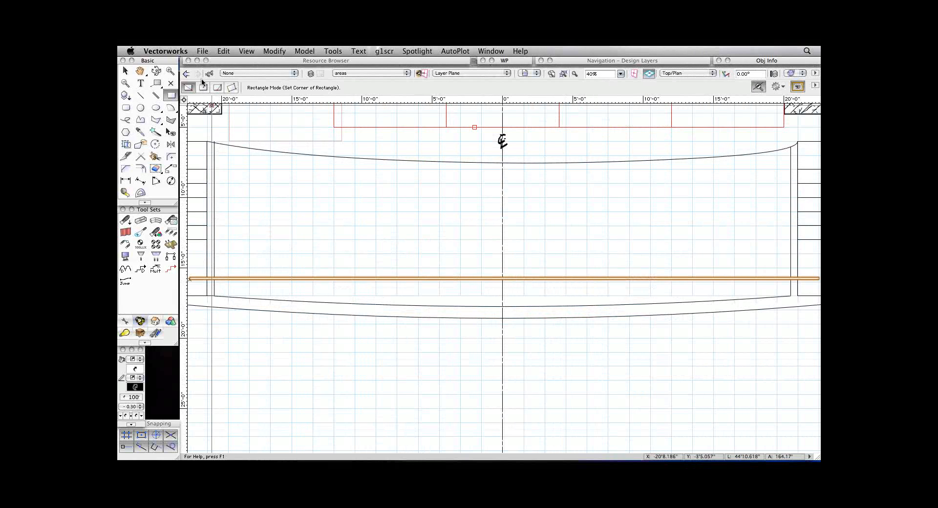
left_click(223, 50)
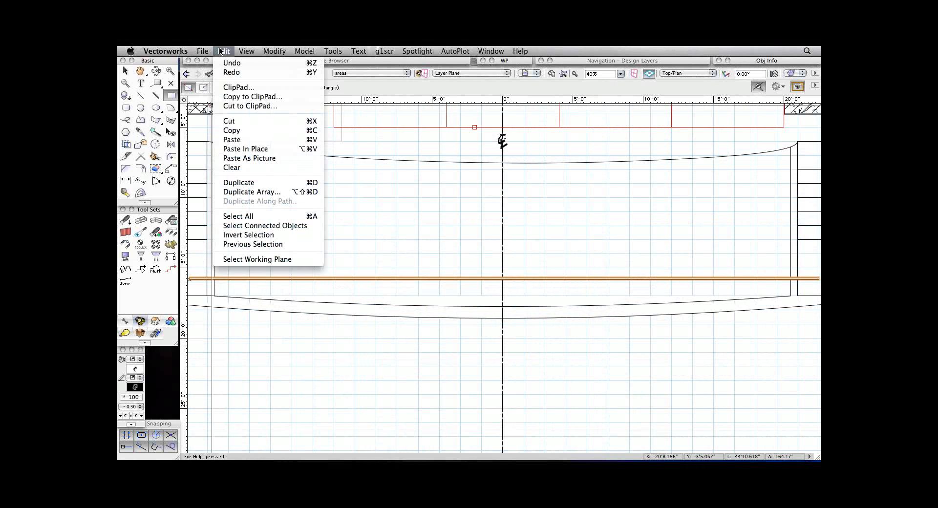
left_click(286, 182)
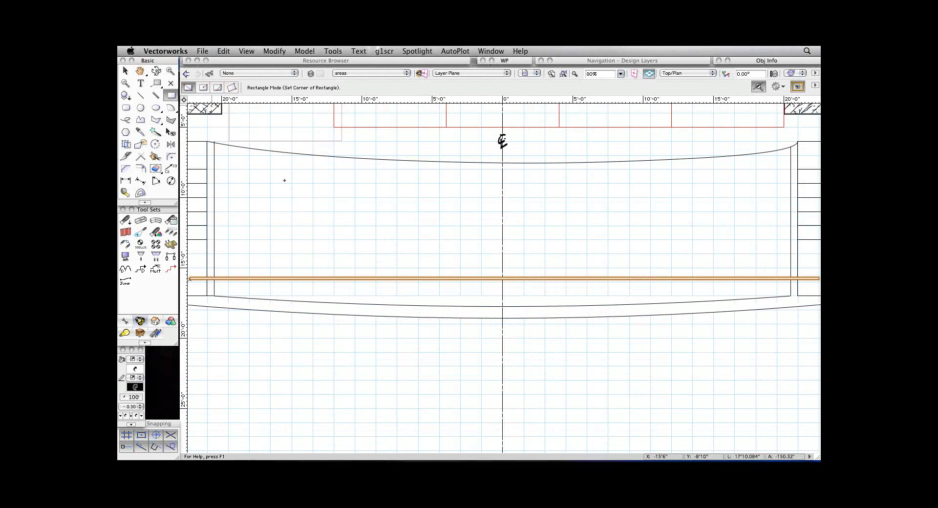
key("super+e")
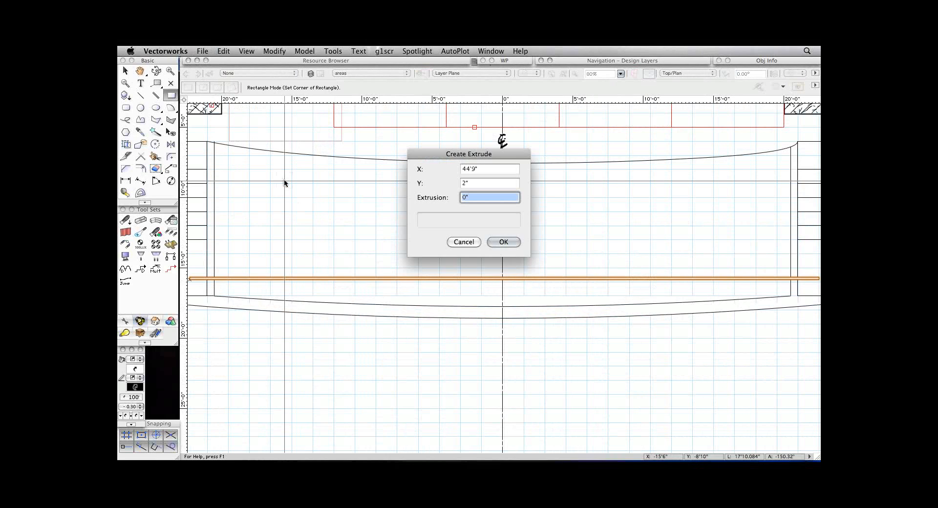
type("2")
key("Return")
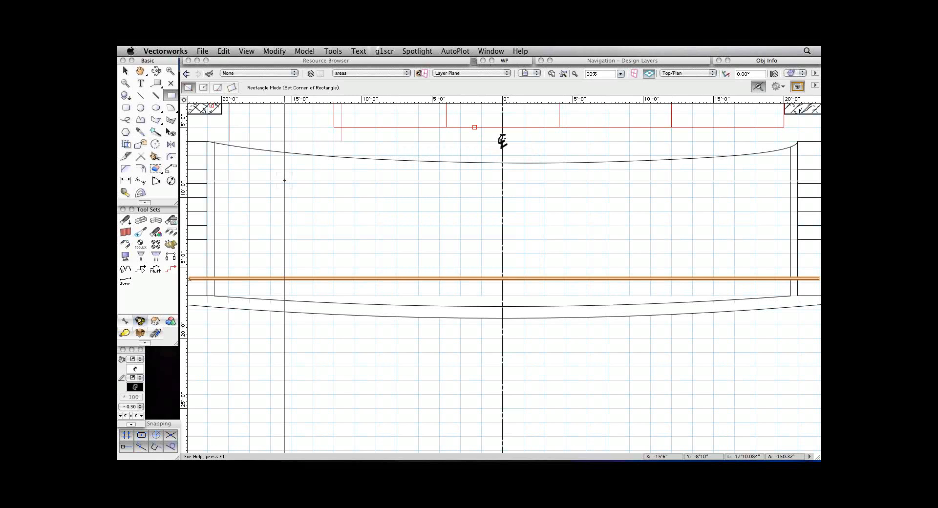
Select the flat rectangle together with its extruded copy and group the two objects.
left_click(125, 70)
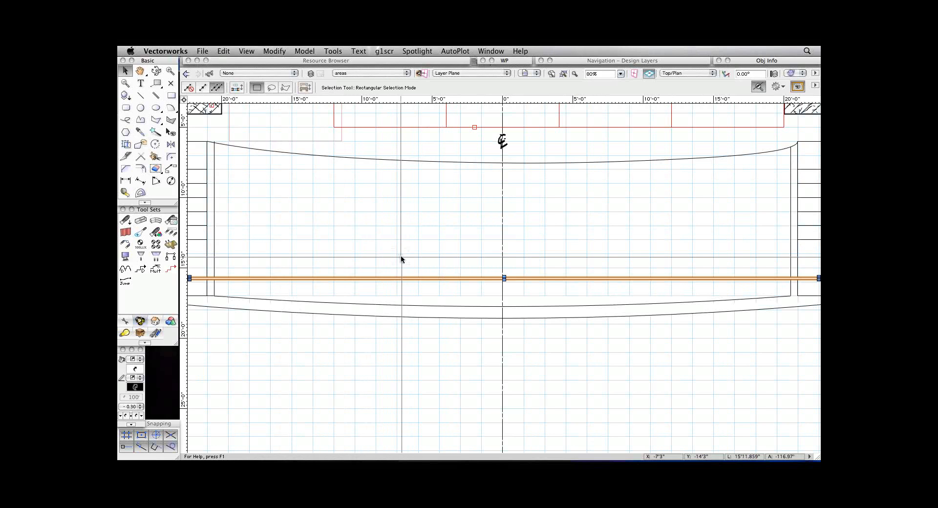
left_click_drag(397, 257, 427, 293)
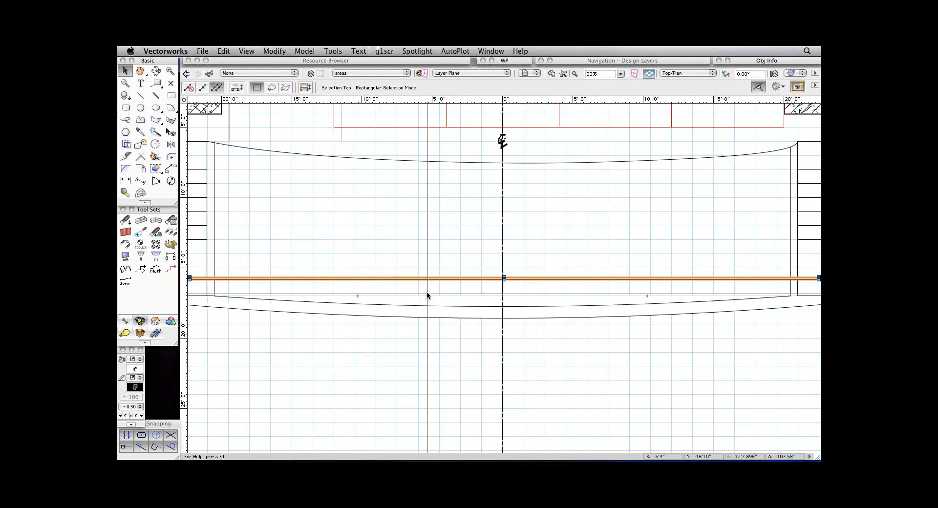
double_click(740, 60)
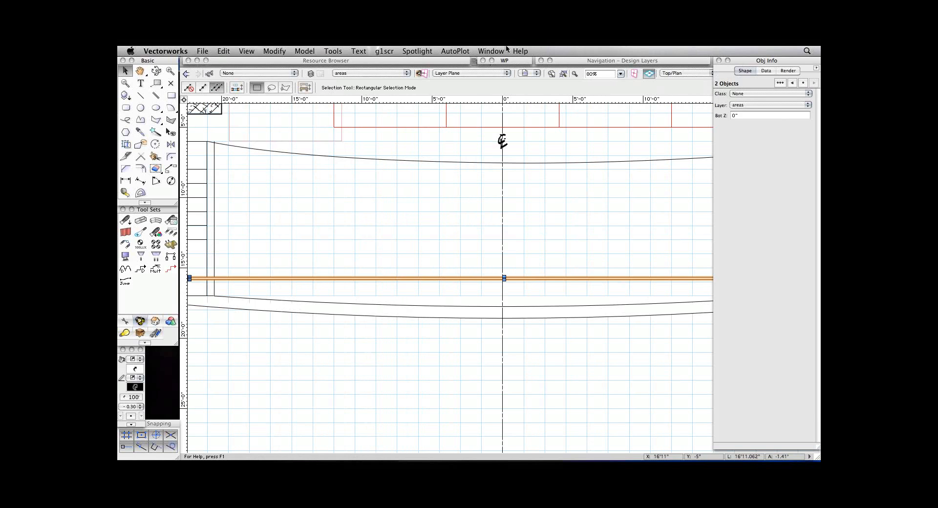
key("super+g")
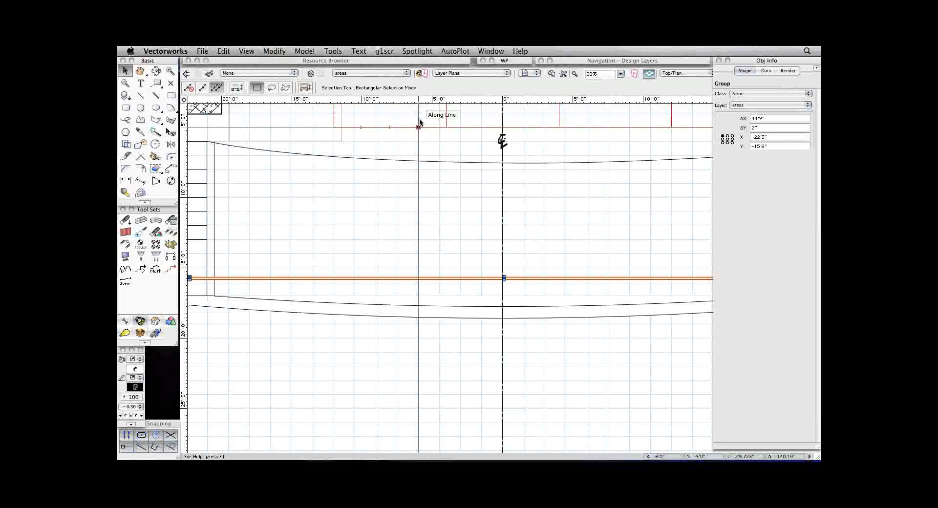
Convert the group to a light position named 1FOH.
left_click(425, 52)
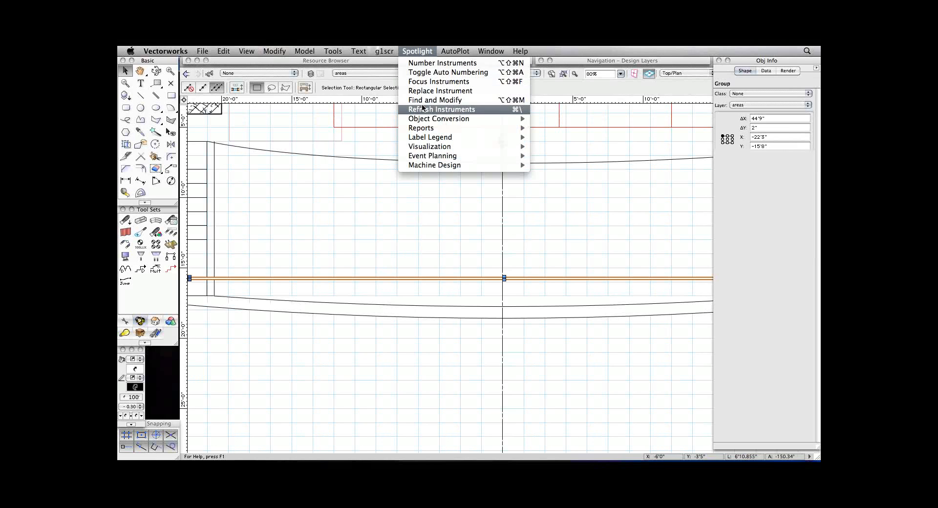
mouse_move(423, 119)
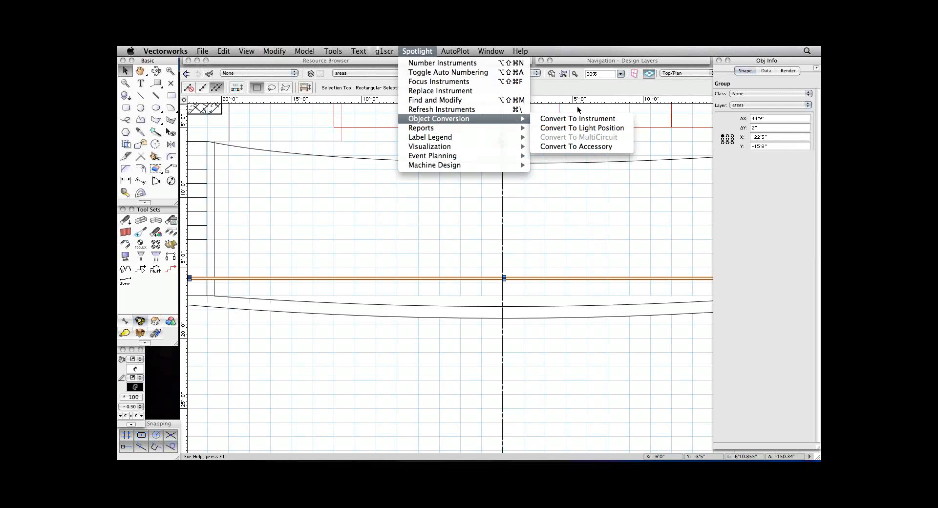
left_click(578, 128)
type("1")
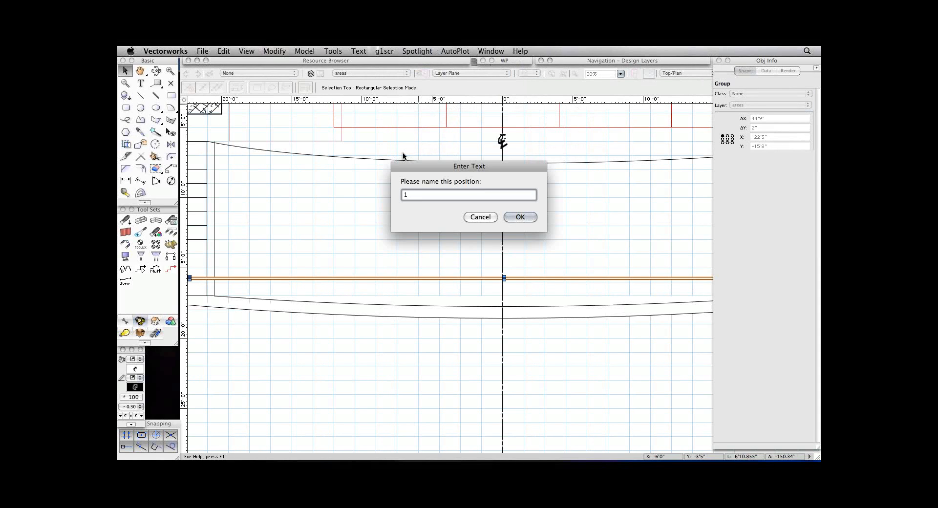
type("FOH")
key("Return")
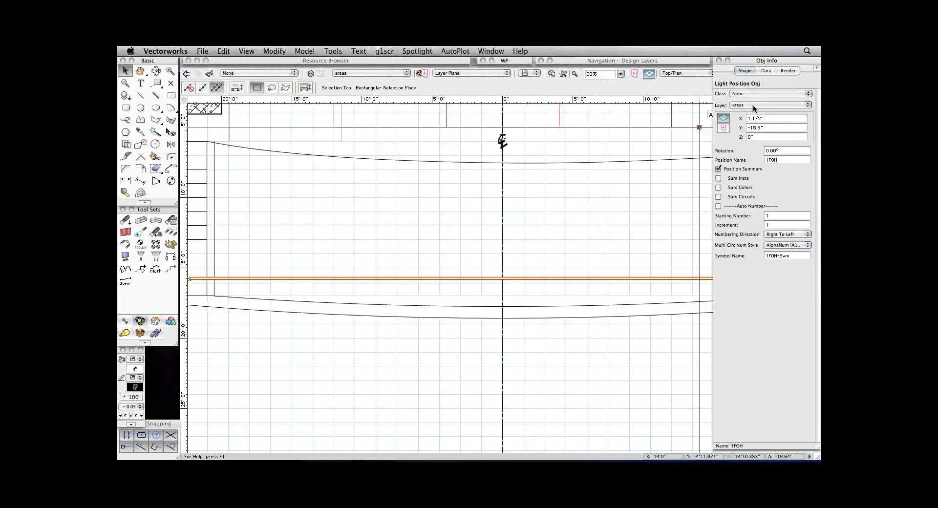
Measure the front-of-house pipe's height above stage level in the saved view 4_section and set light position 1FOH's Z to 24'.
left_click(759, 138)
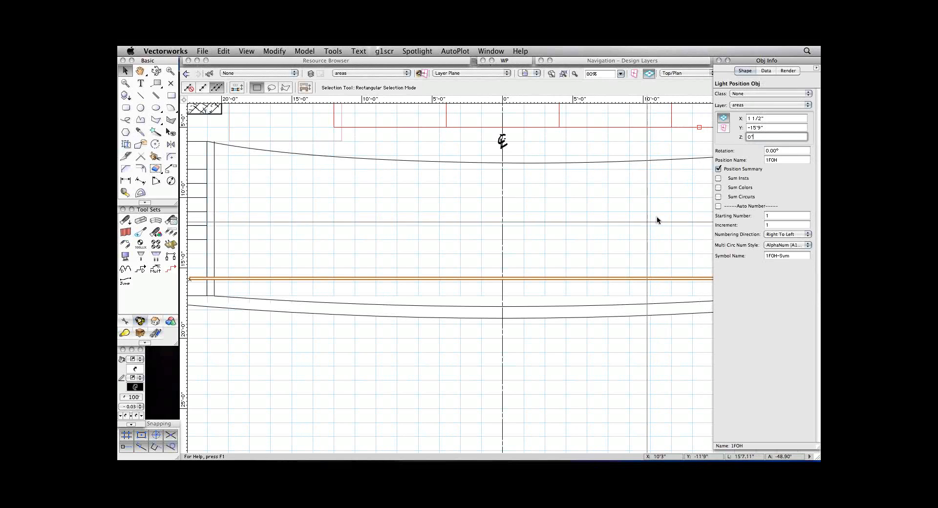
left_click(526, 74)
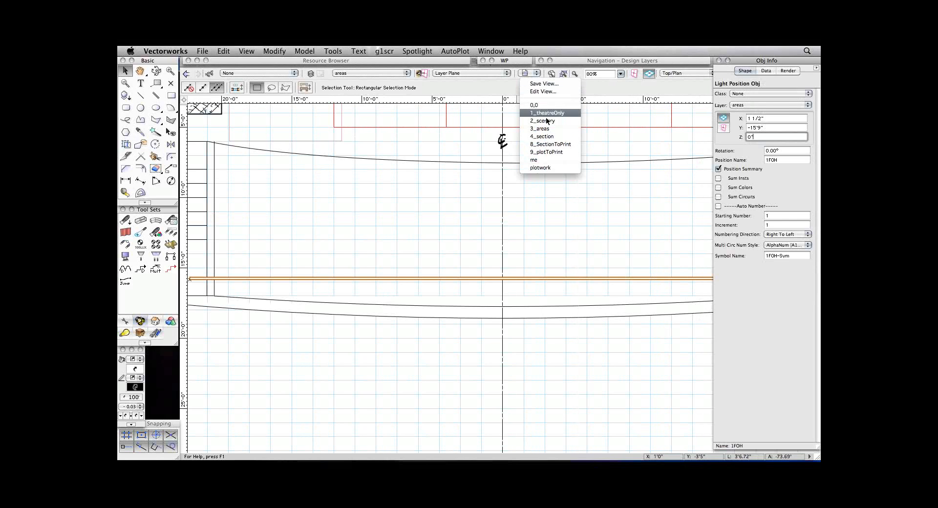
left_click(546, 135)
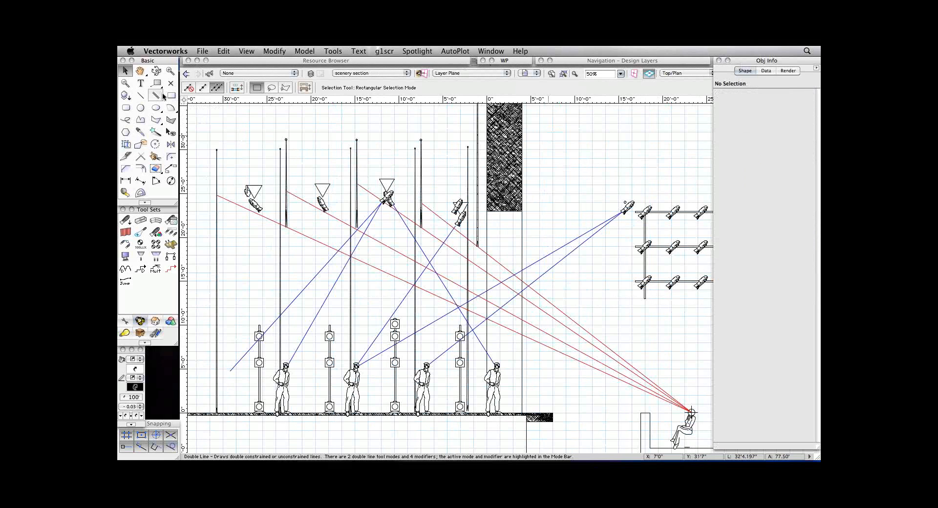
left_click(128, 191)
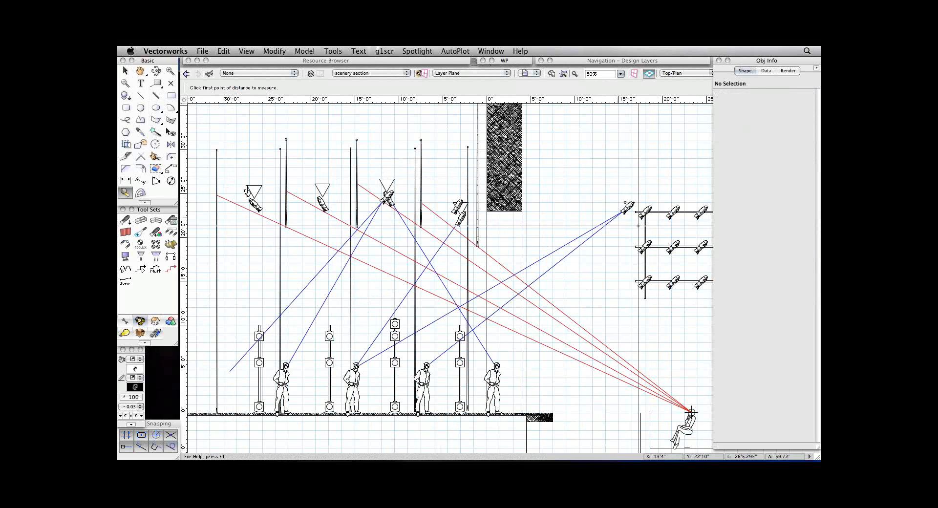
left_click(625, 202)
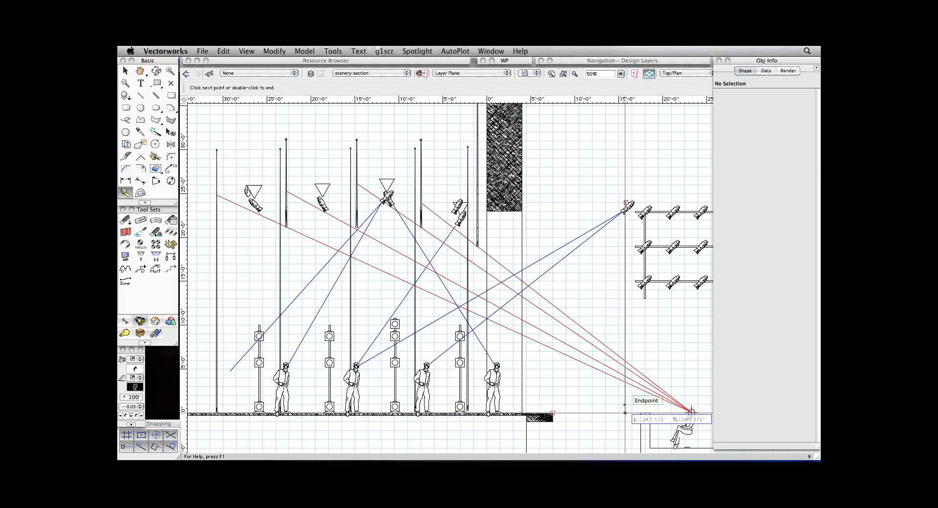
double_click(691, 412)
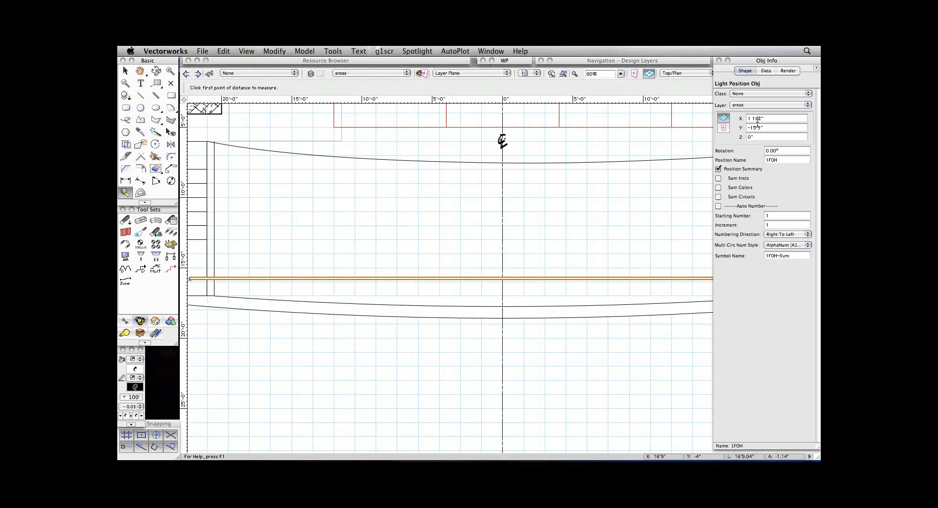
left_click(761, 137)
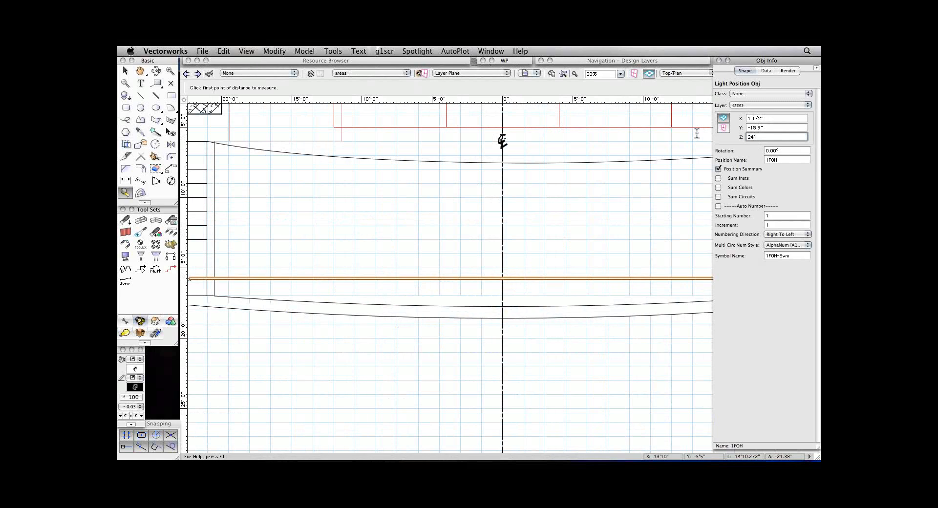
key("Return")
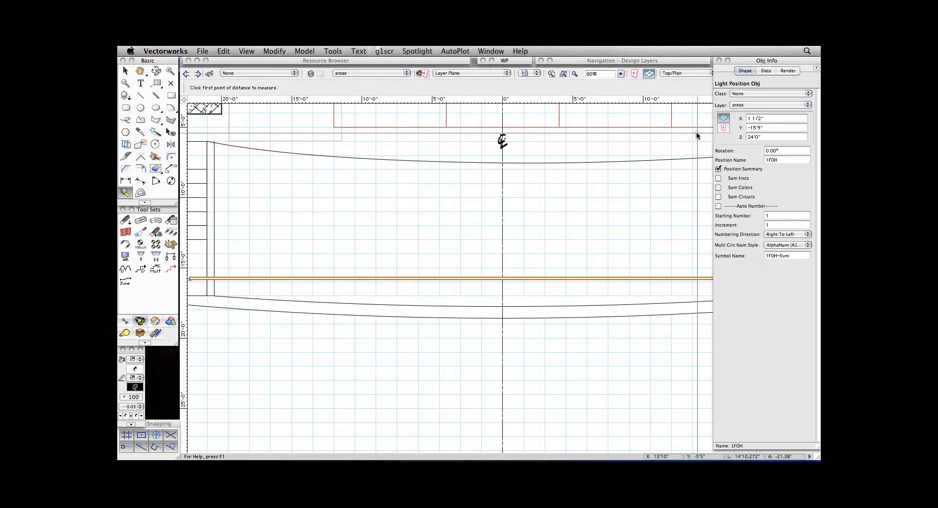
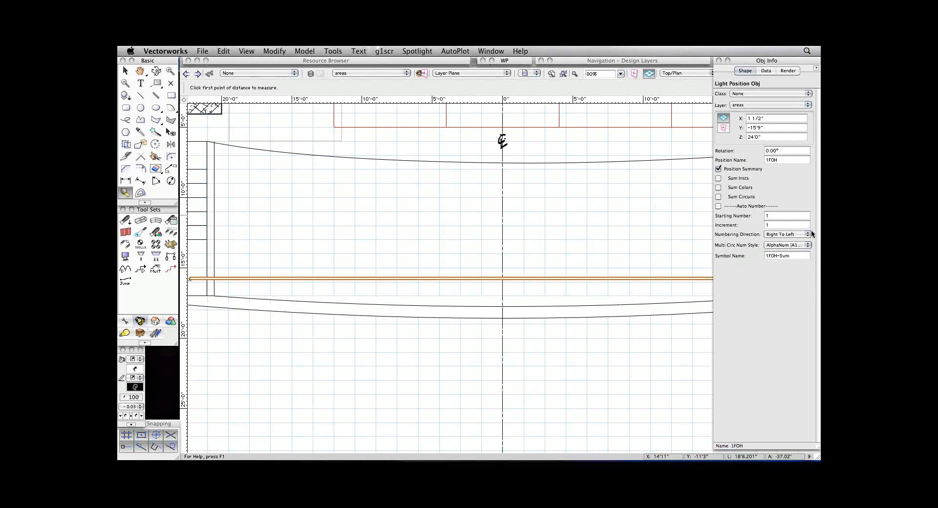
left_click(784, 247)
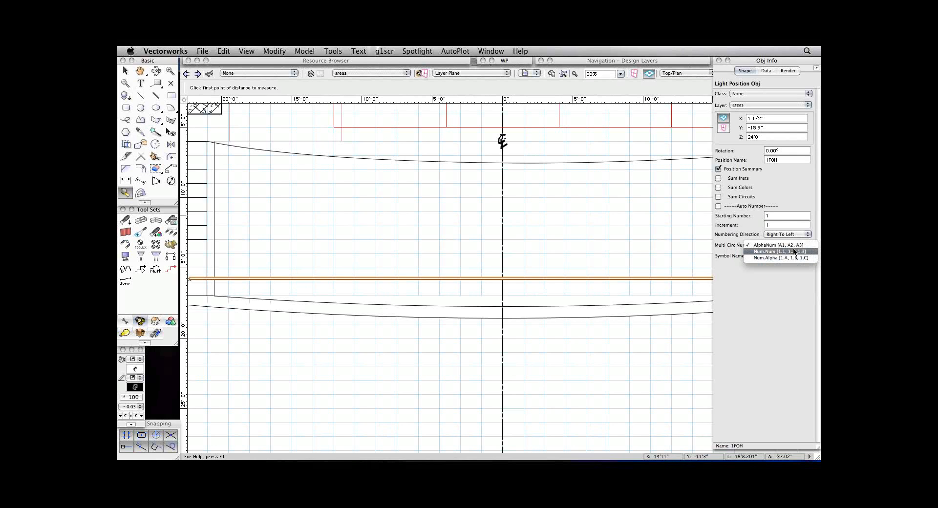
left_click(769, 195)
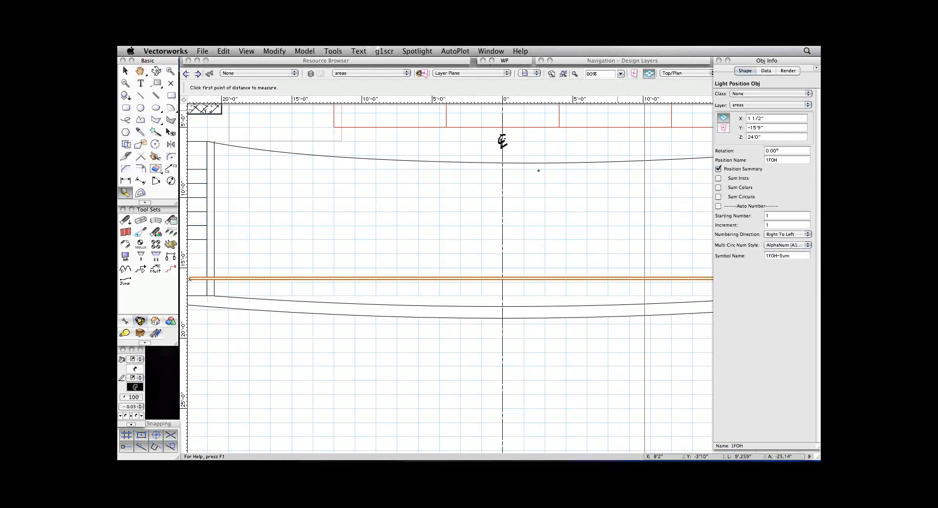
Draw a 45° reference line about 22' long from the centre of focus area C diagonally past the front-of-house pipe.
key("space")
left_click_drag(494, 181, 485, 267)
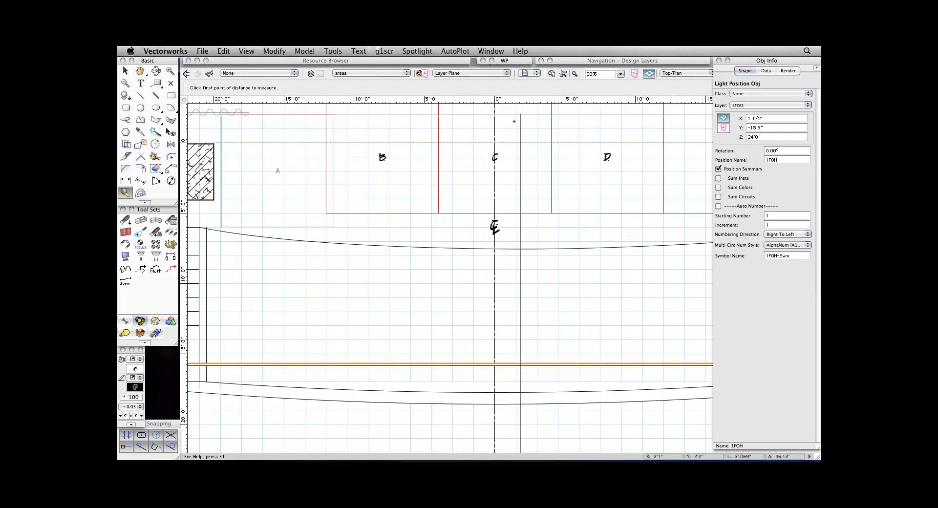
left_click(135, 96)
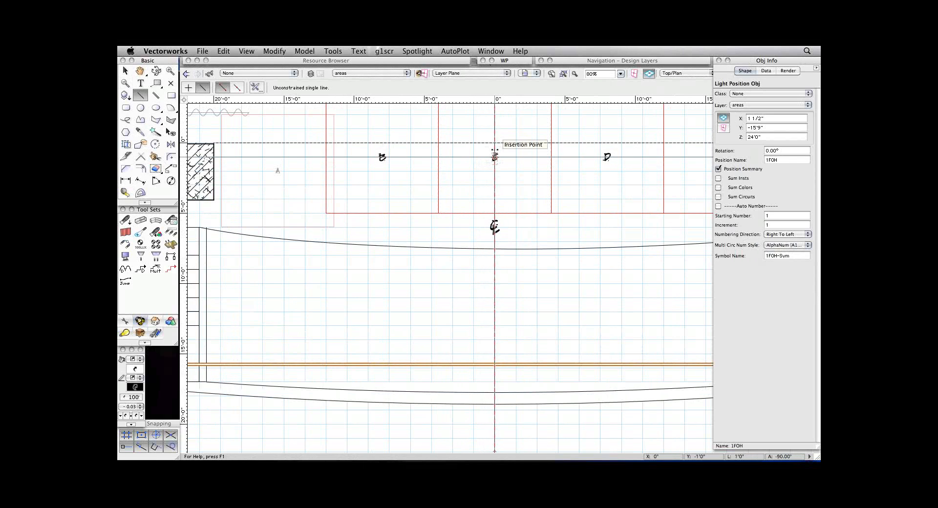
left_click(494, 156)
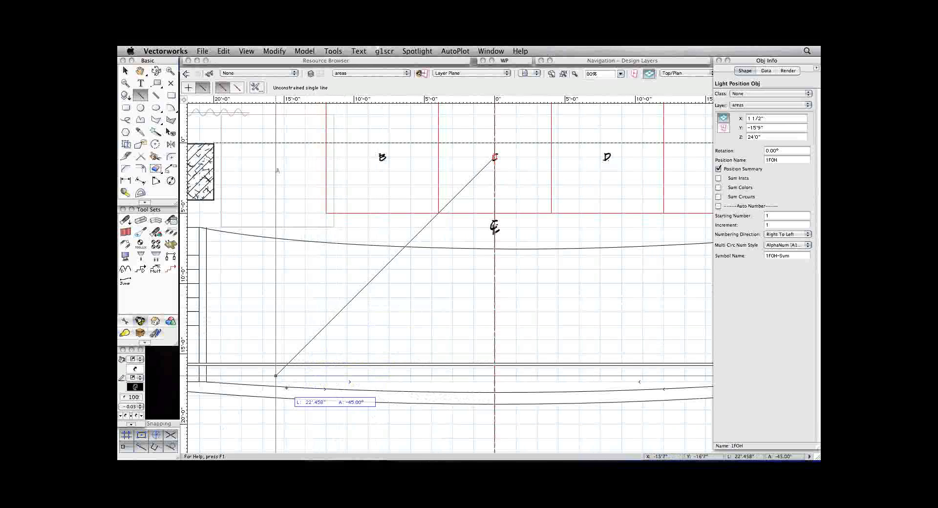
left_click(274, 377)
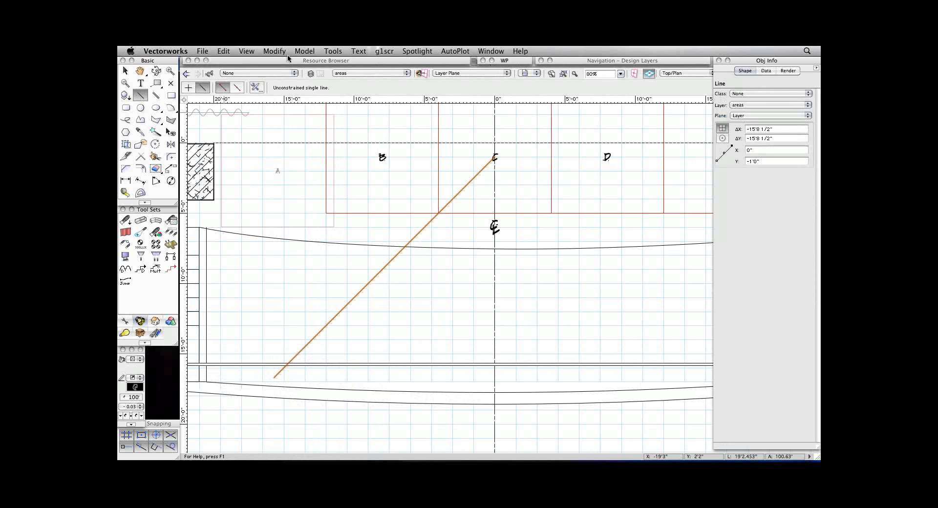
Expand the Resource Browser and start browsing for a library document on disk.
left_click(403, 62)
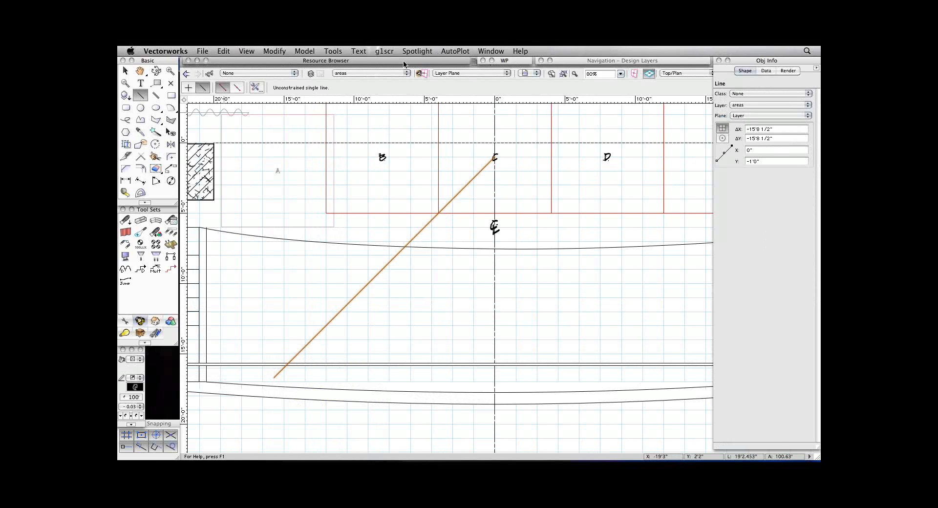
double_click(403, 60)
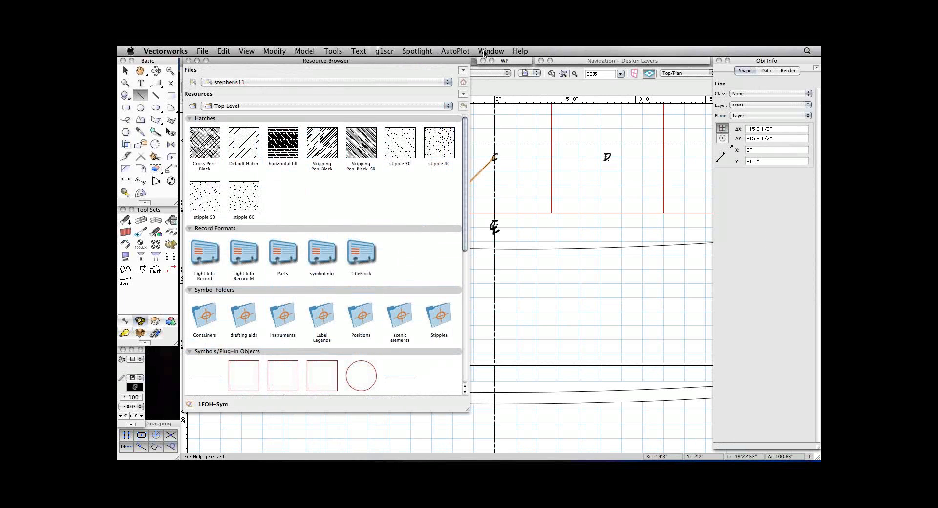
left_click(435, 81)
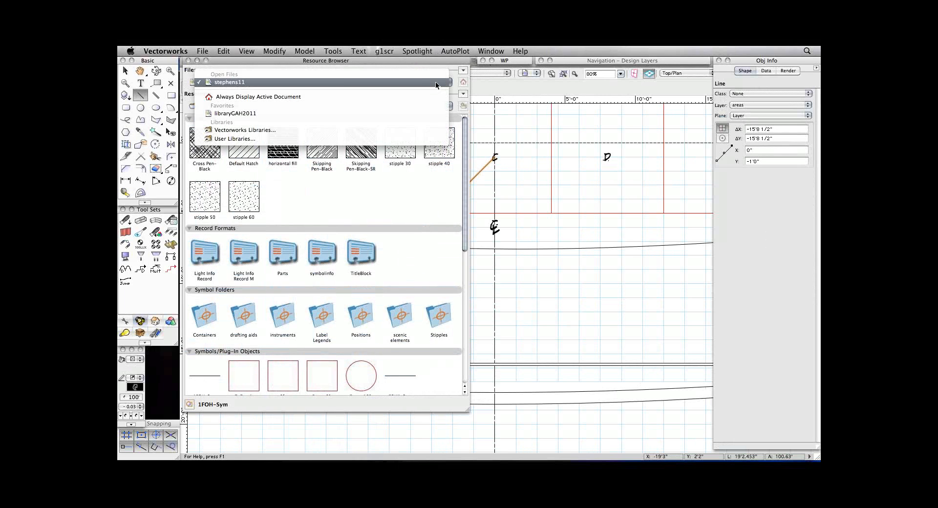
left_click(435, 81)
left_click(463, 70)
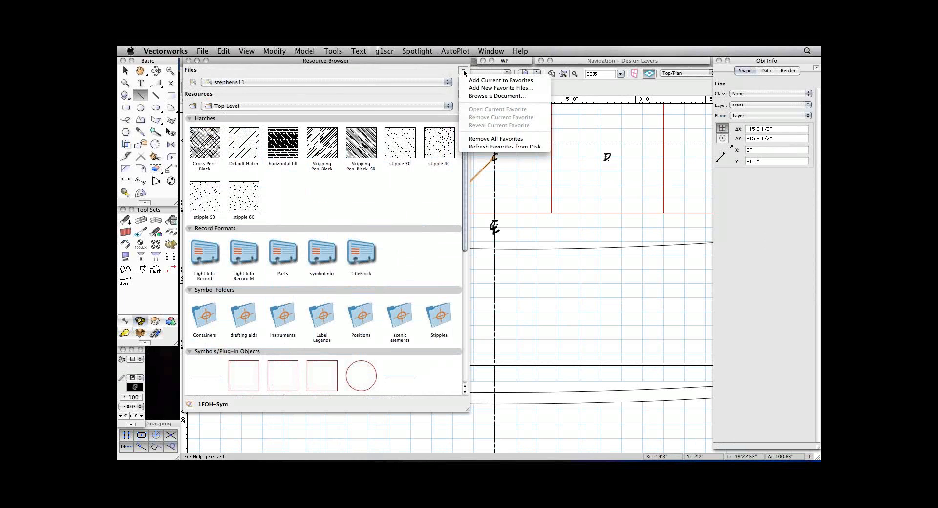
left_click(500, 95)
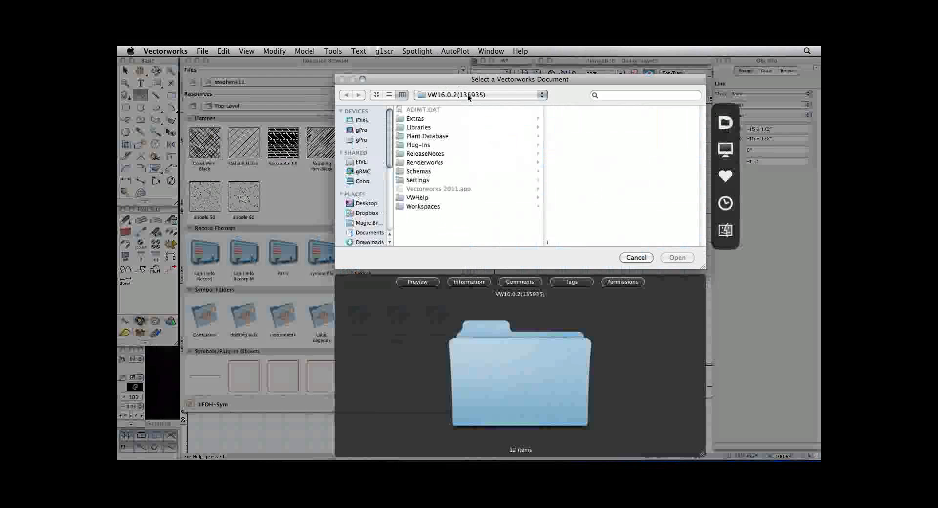
left_click(468, 94)
mouse_move(467, 93)
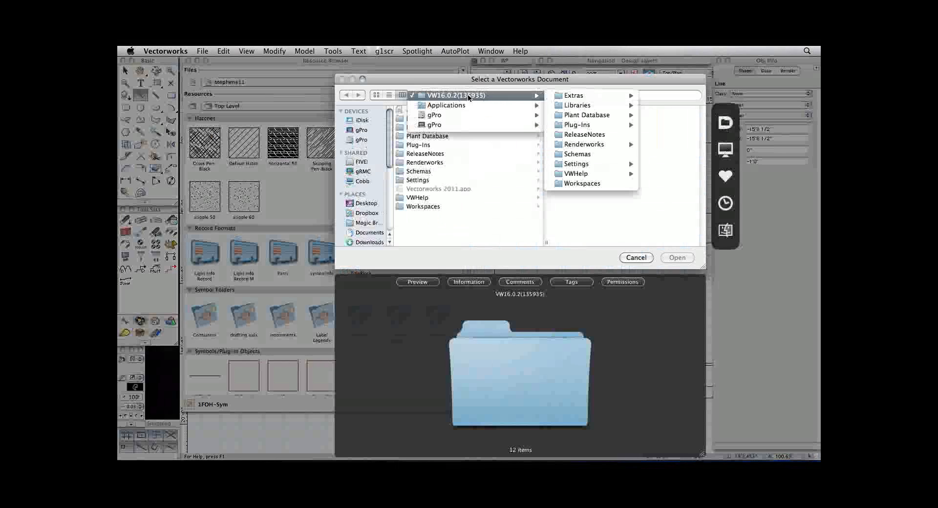
left_click(511, 206)
left_click(453, 206)
Navigate through the VectorWorks folder and 2011.noindex to the Objects-Entertainment library folder.
left_click(392, 239)
scroll(392, 239, "down", 5)
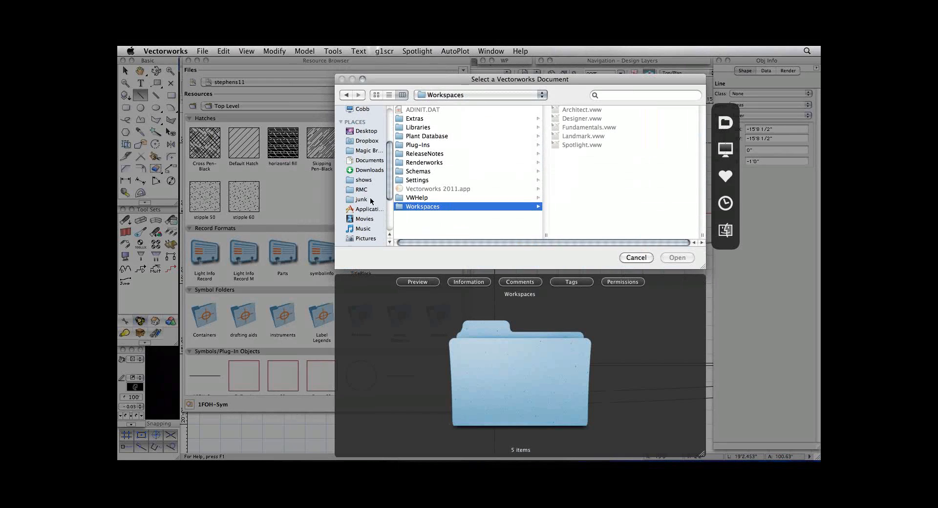
scroll(376, 212, "down", 1)
scroll(376, 212, "down", 4)
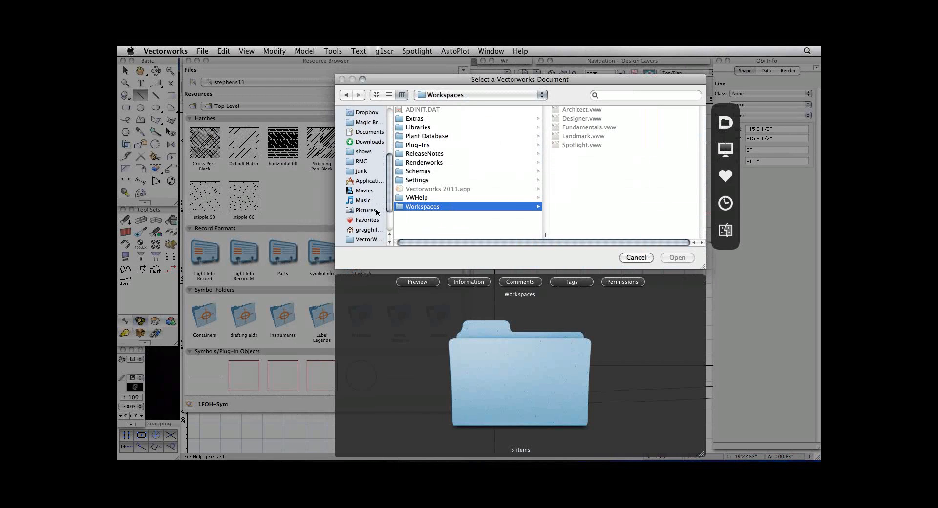
left_click(368, 213)
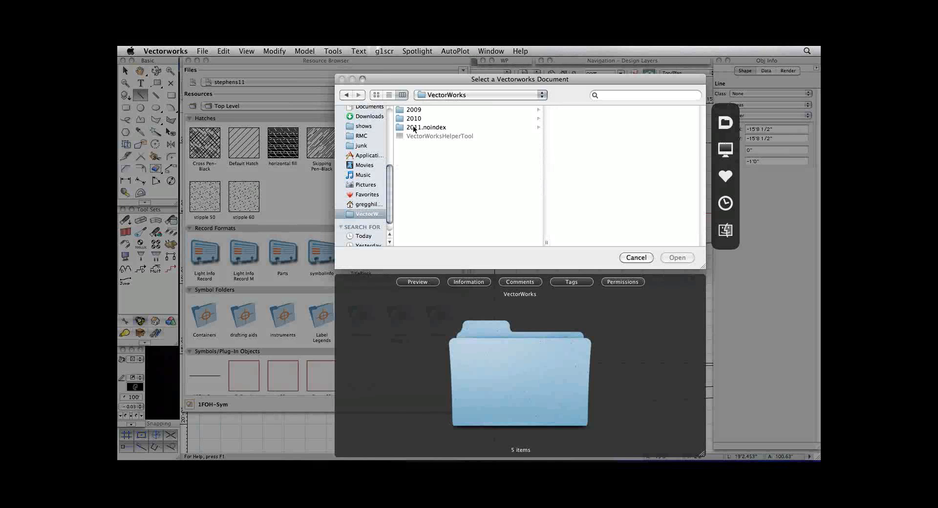
left_click(413, 127)
left_click(583, 119)
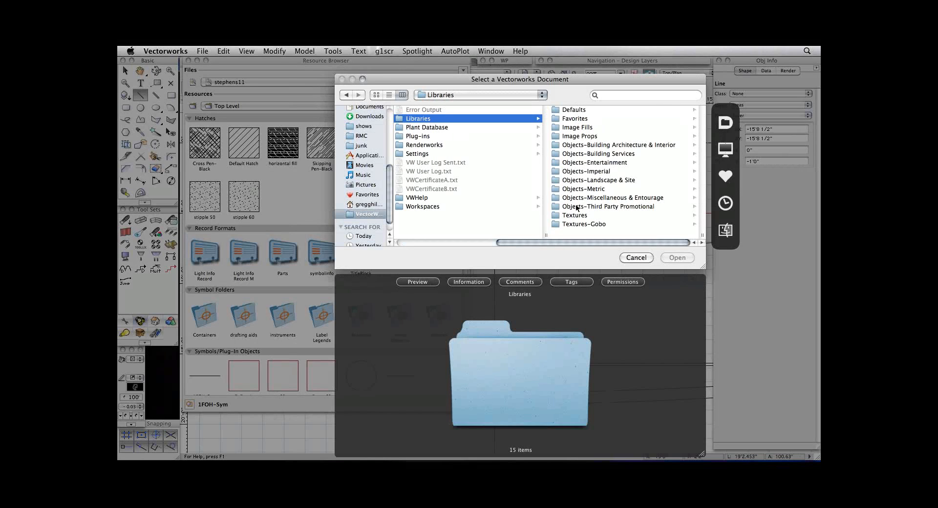
left_click(568, 164)
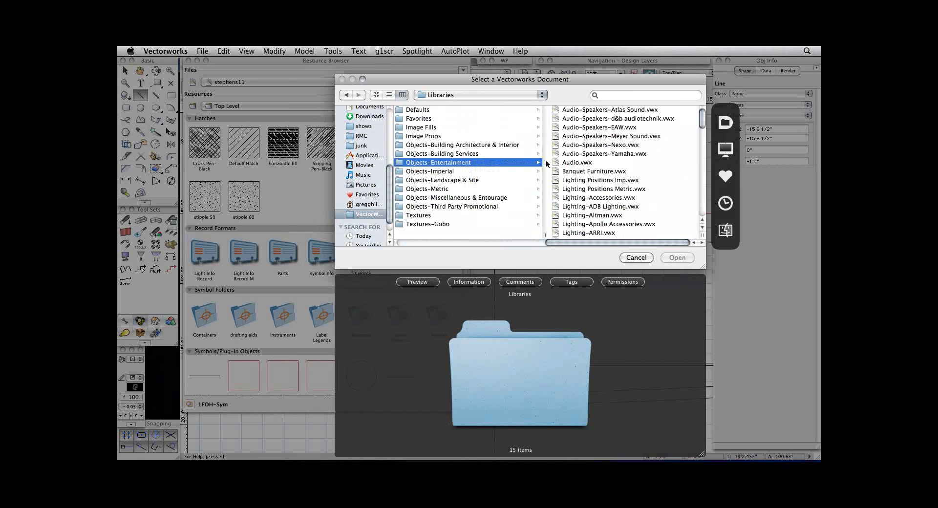
Load the Lighting-ETC.vwx library in the Resource Browser and look through its instrument symbols.
scroll(591, 182, "down", 2)
scroll(590, 181, "down", 4)
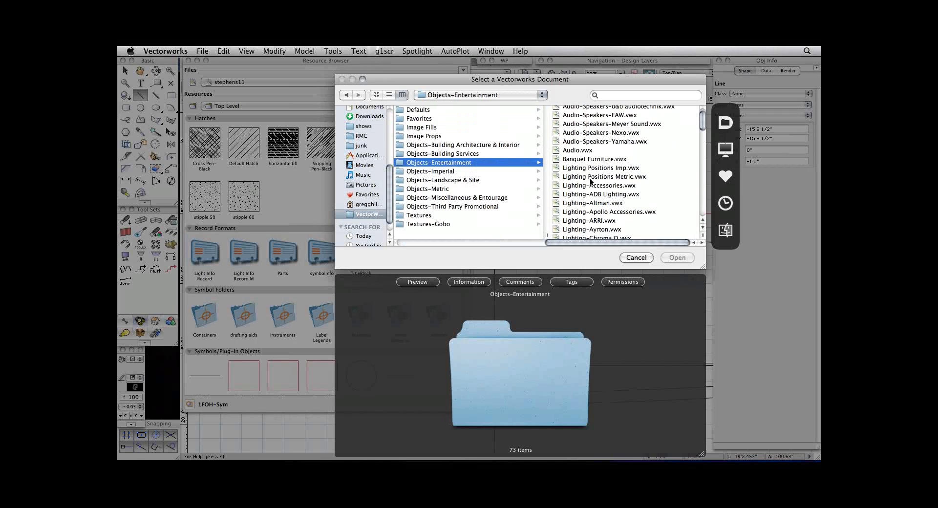
scroll(662, 160, "down", 5)
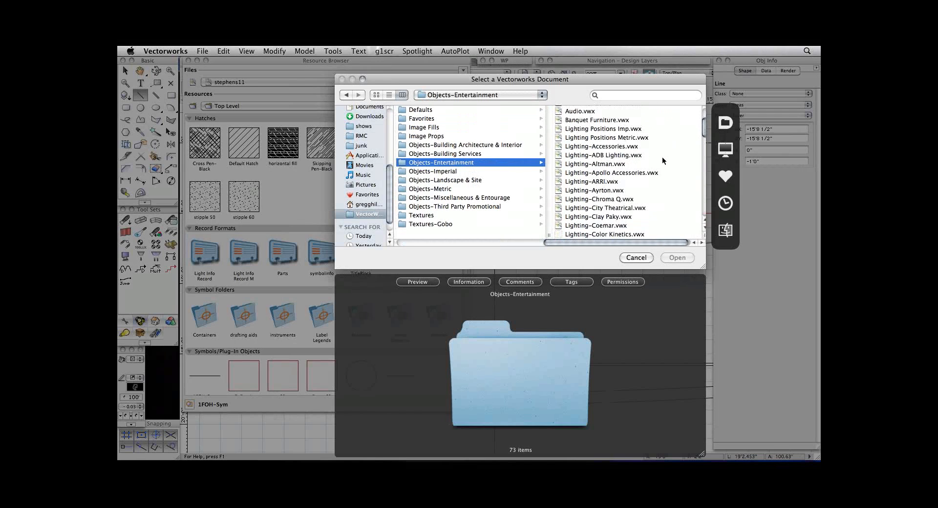
scroll(662, 161, "down", 4)
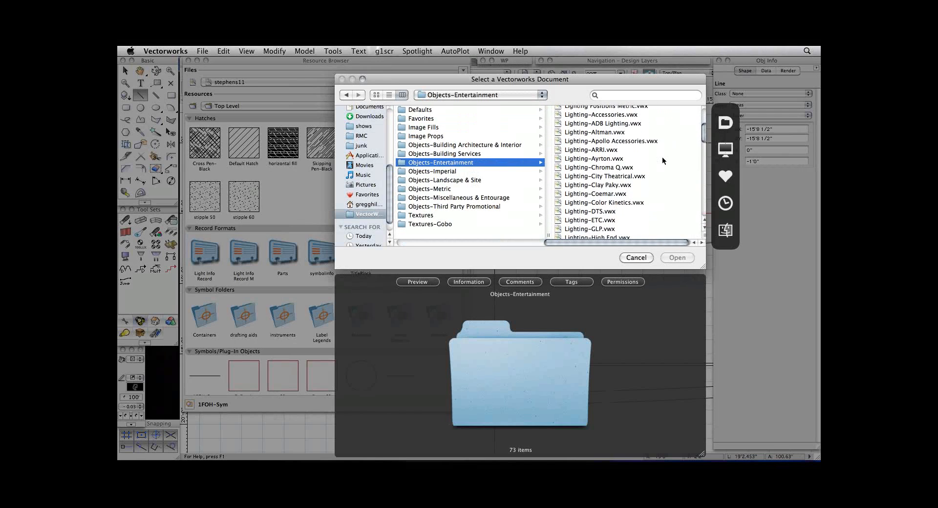
left_click(579, 197)
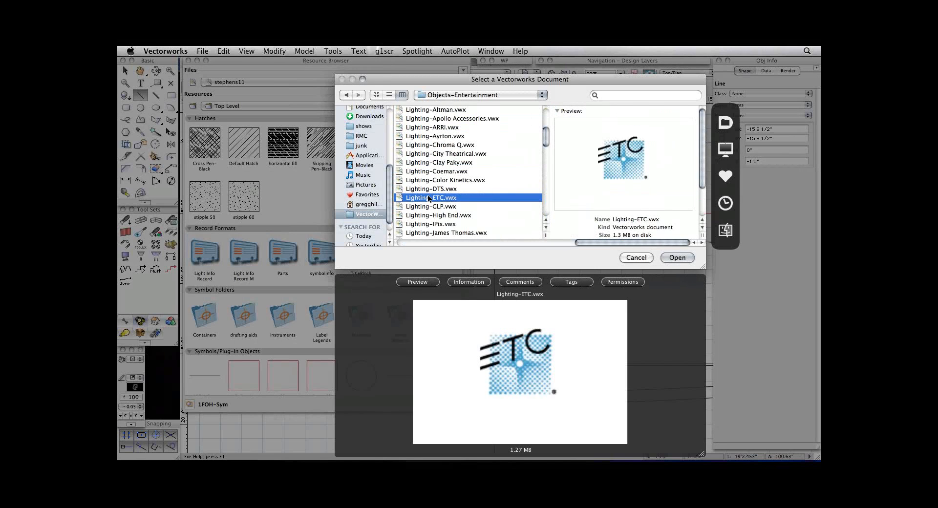
left_click(676, 257)
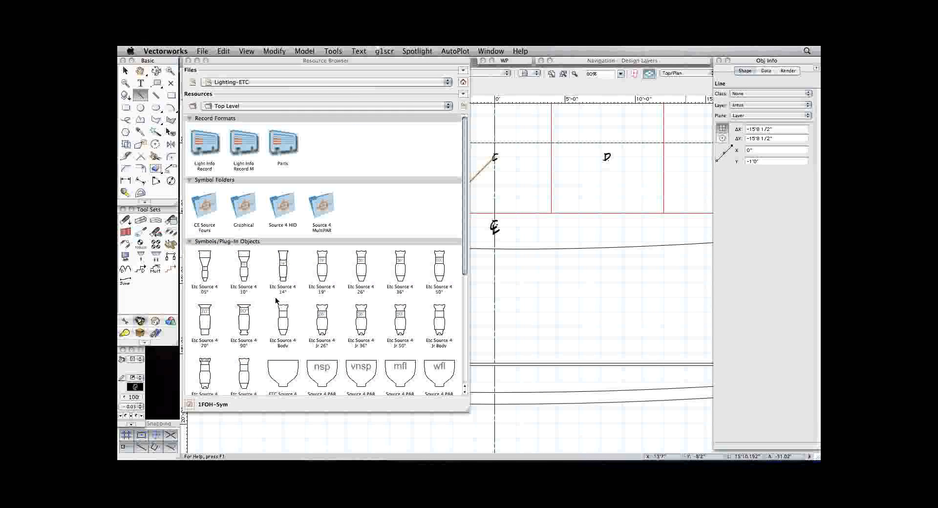
scroll(276, 300, "down", 3)
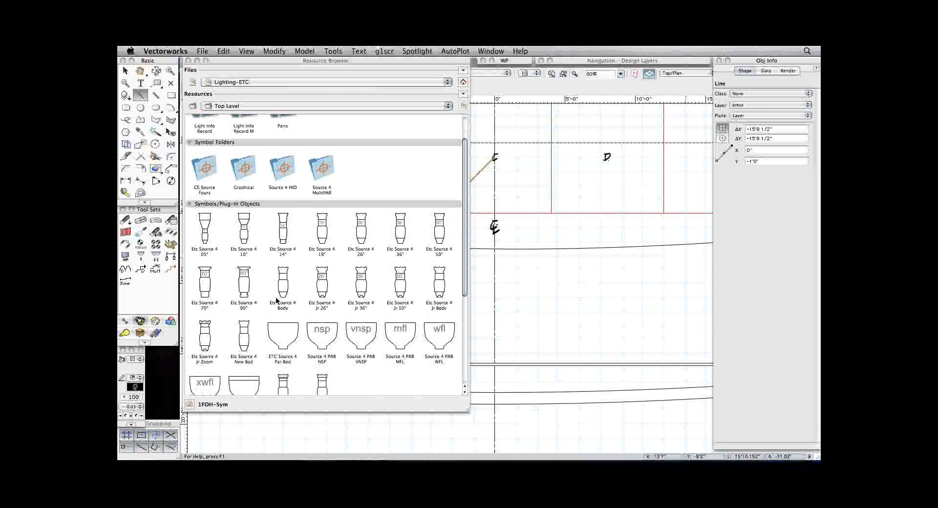
scroll(276, 301, "down", 2)
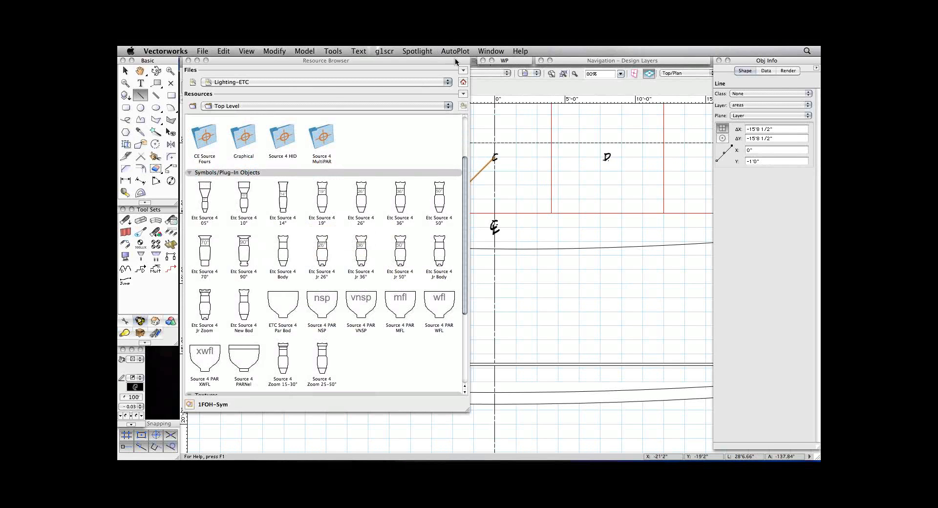
Switch the Resource Browser back to the stephens11 file and view the symbols in its instruments folder.
left_click(350, 84)
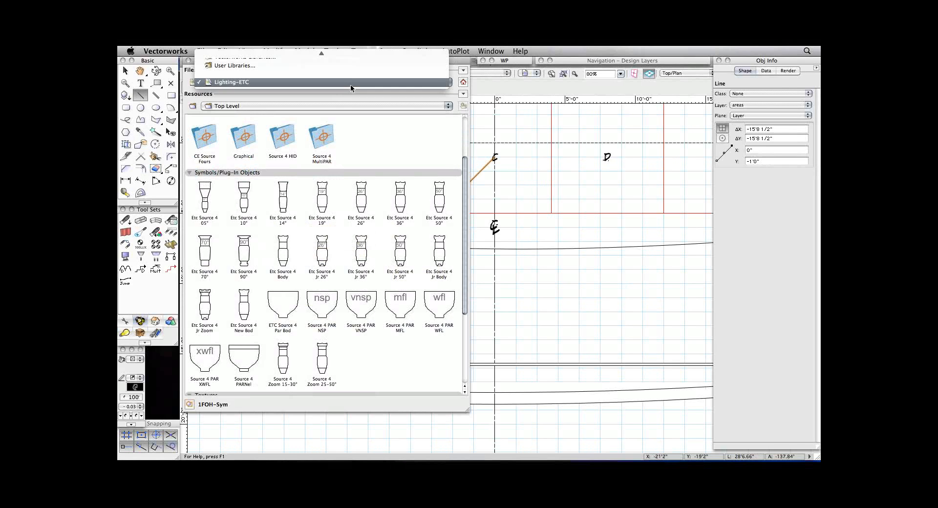
mouse_move(344, 45)
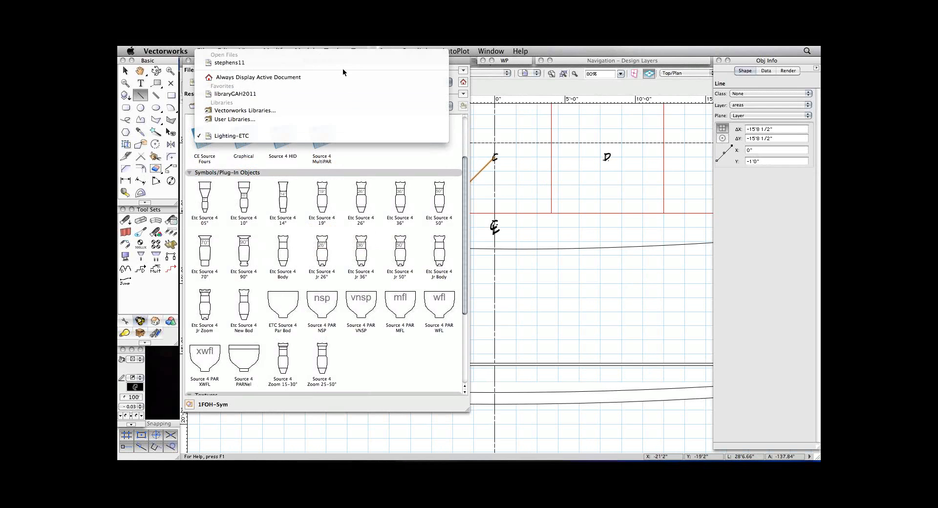
left_click(344, 63)
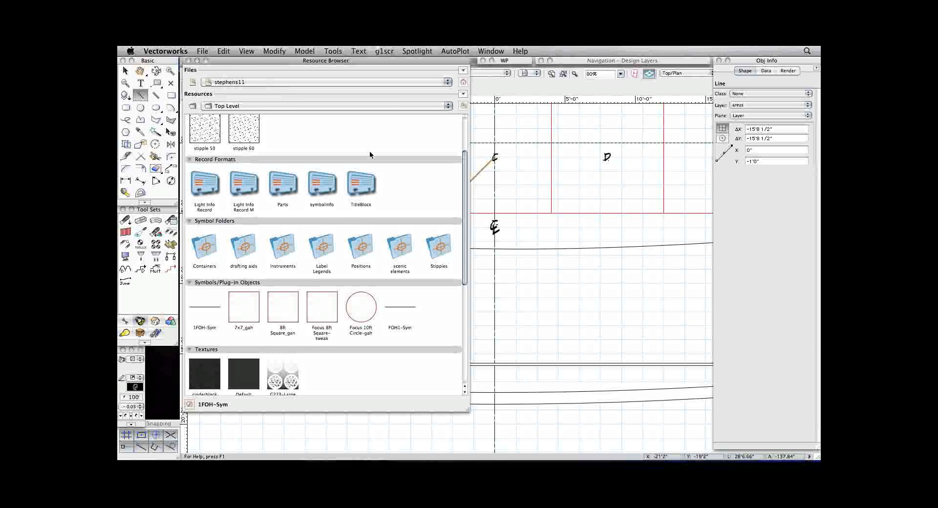
double_click(285, 250)
scroll(274, 156, "up", 3)
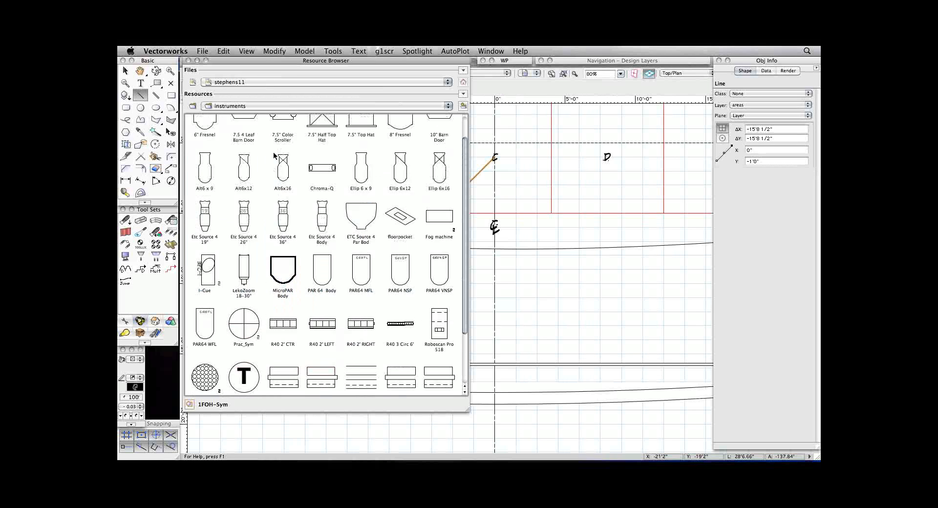
scroll(274, 156, "up", 2)
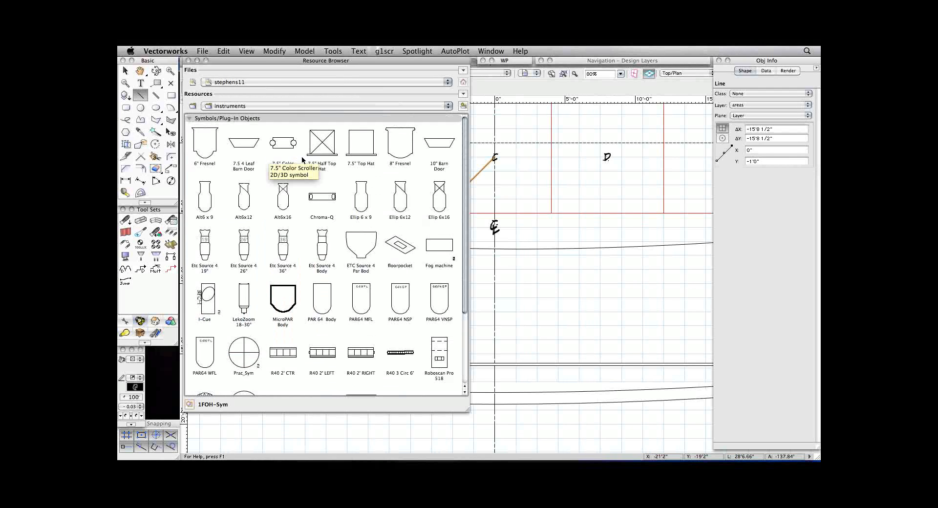
Make the Etc Source 4 19° symbol active for the Inst Insertion tool and collapse the Resource Browser.
left_click(205, 246)
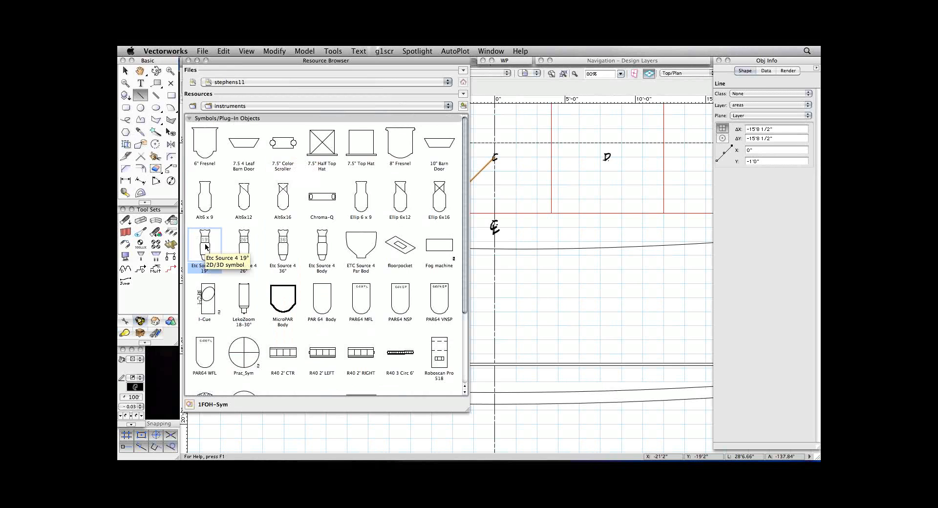
double_click(206, 247)
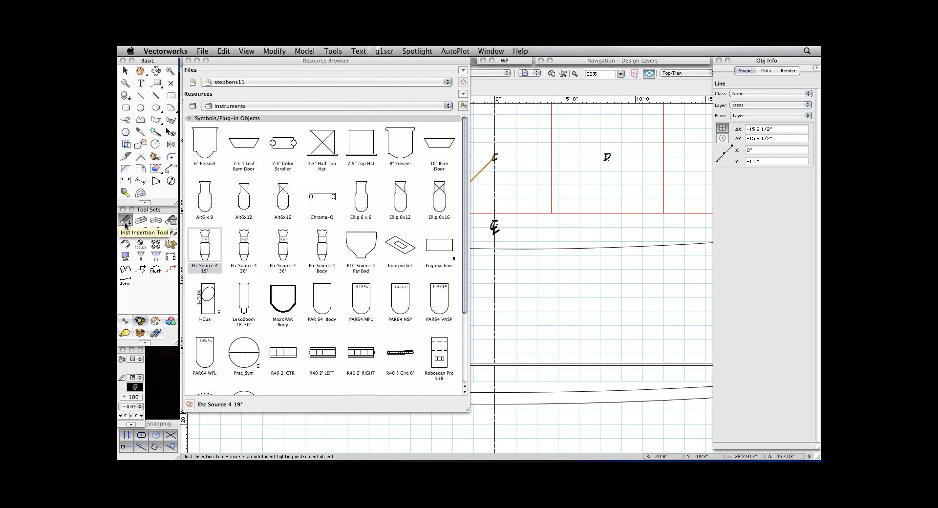
left_click(201, 250)
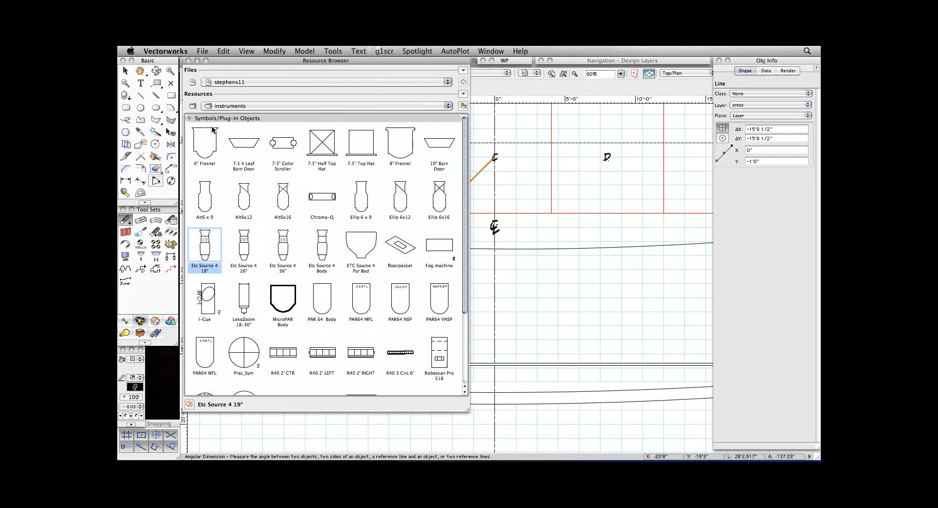
double_click(227, 60)
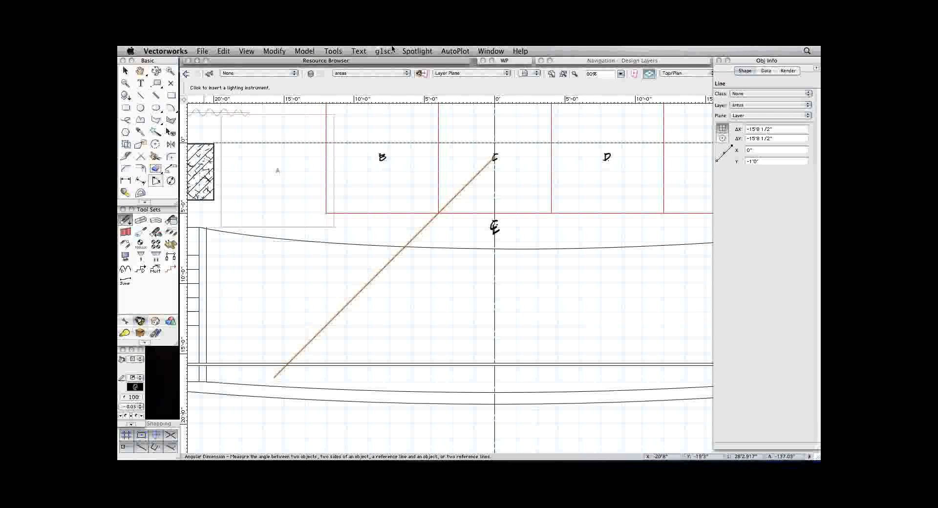
Insert the instrument on the 1FOH pipe near the diagonal line, at about X -15'0", Y -15'9", with 0° rotation.
key("c")
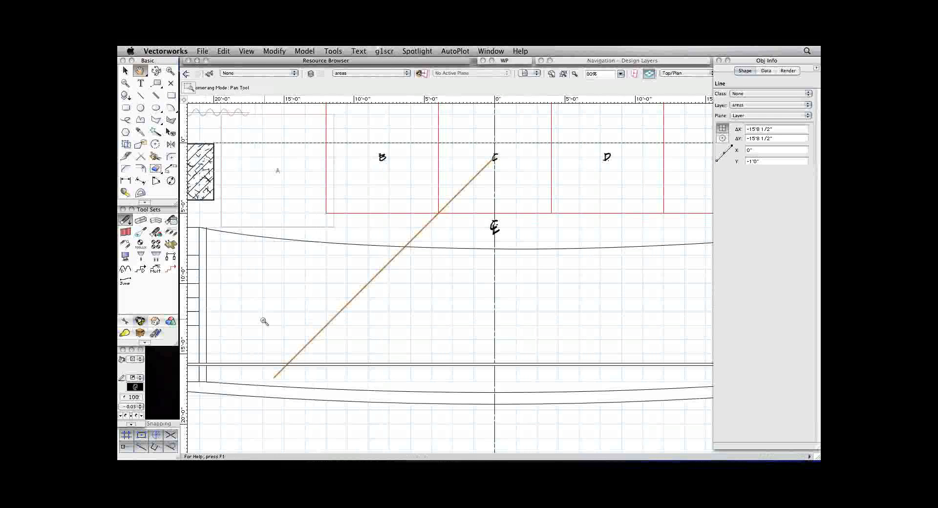
left_click_drag(255, 324, 325, 386)
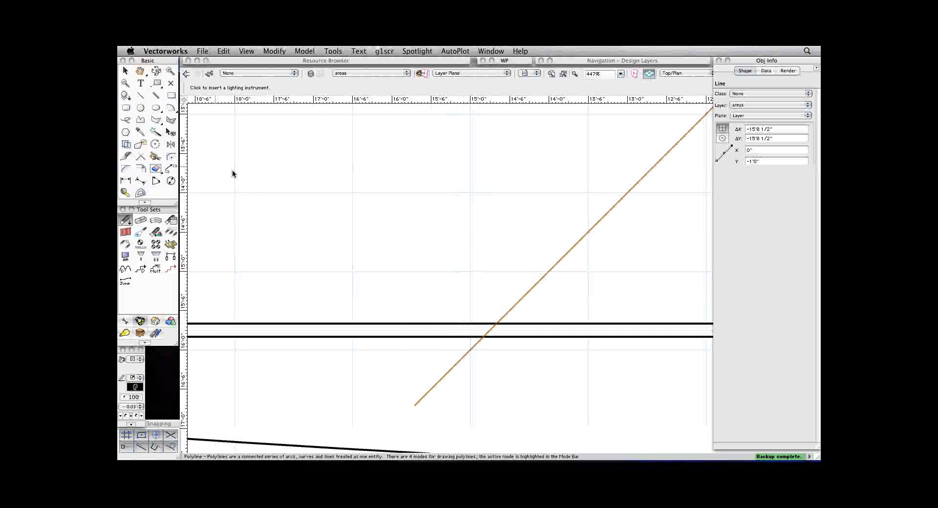
left_click(468, 331)
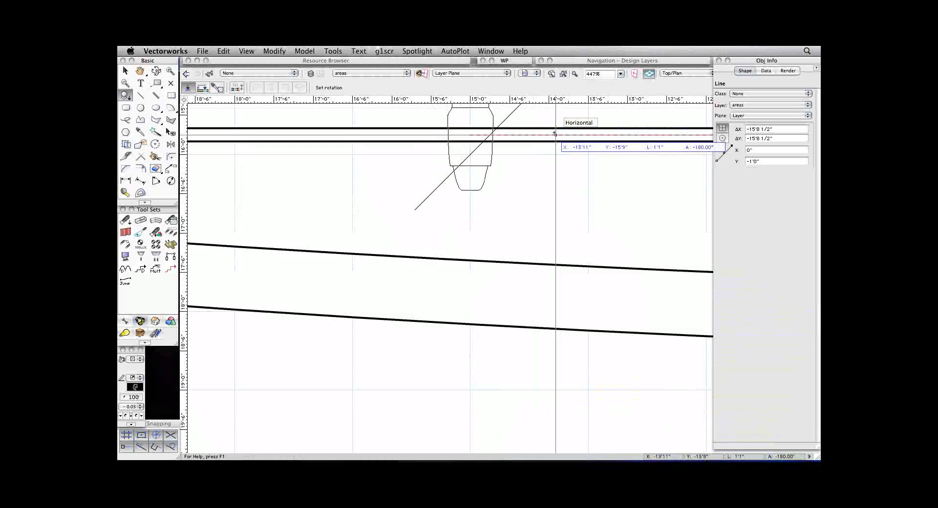
scroll(554, 132, "up", 1)
scroll(565, 132, "down", 2)
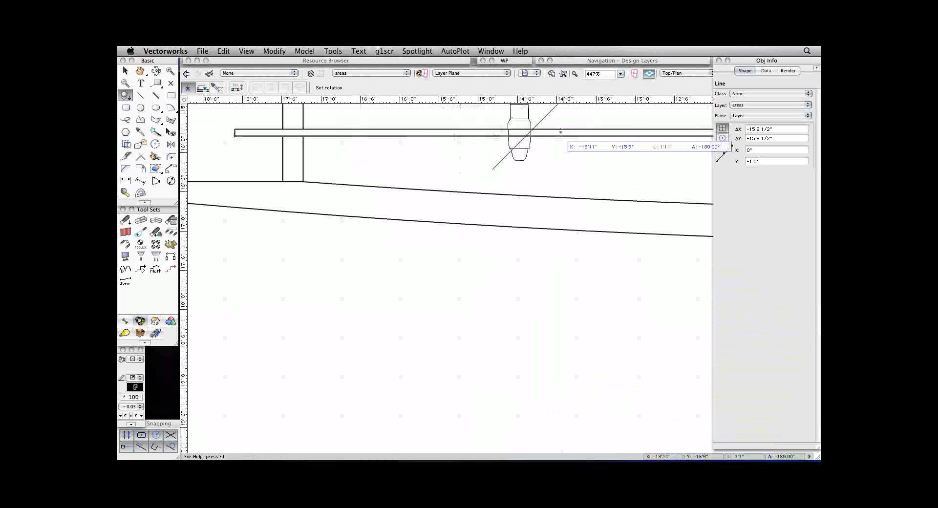
key("space")
left_click_drag(559, 128, 538, 293)
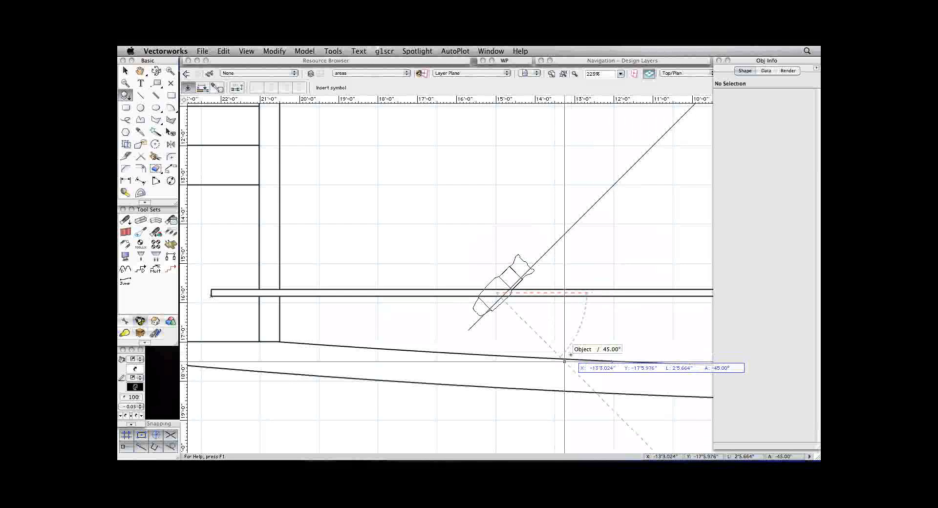
left_click(551, 293)
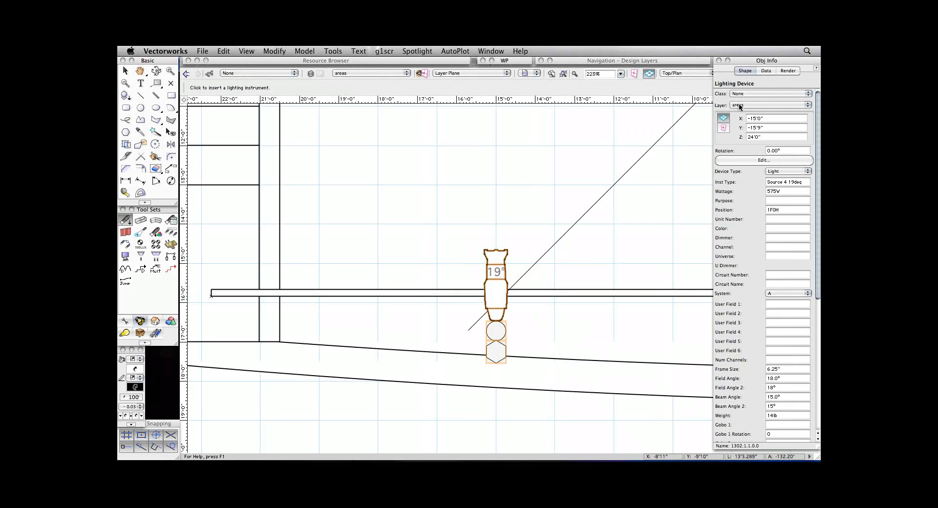
Set the placed instrument's purpose to Area C Cool and its color to R65.
left_click(764, 137)
left_click(786, 210)
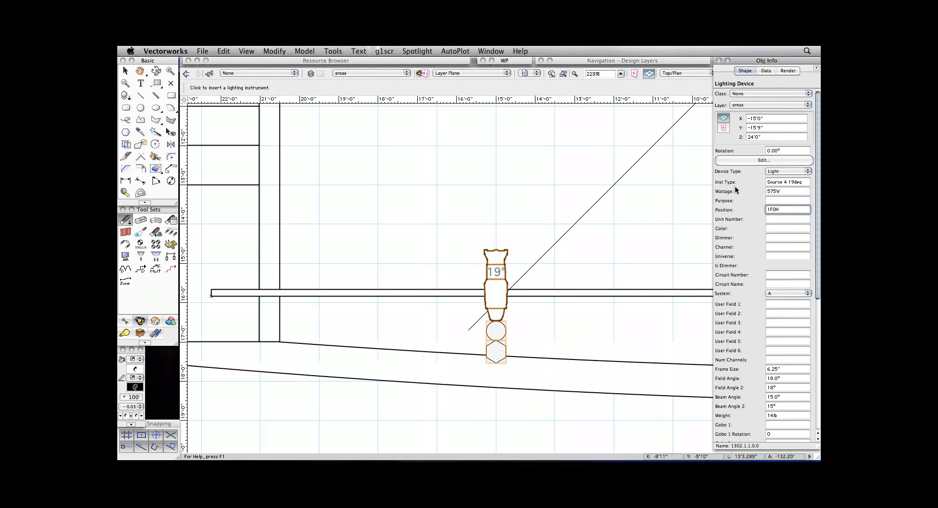
left_click(763, 137)
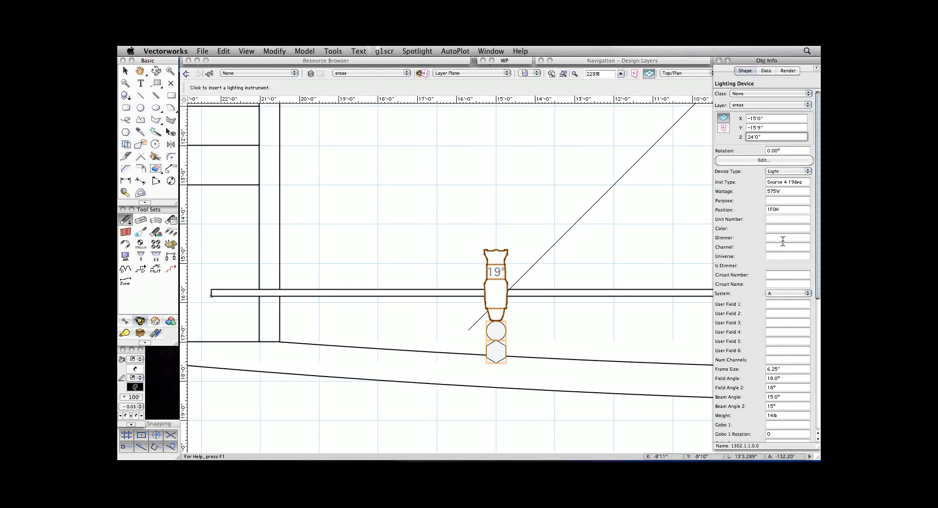
left_click(767, 201)
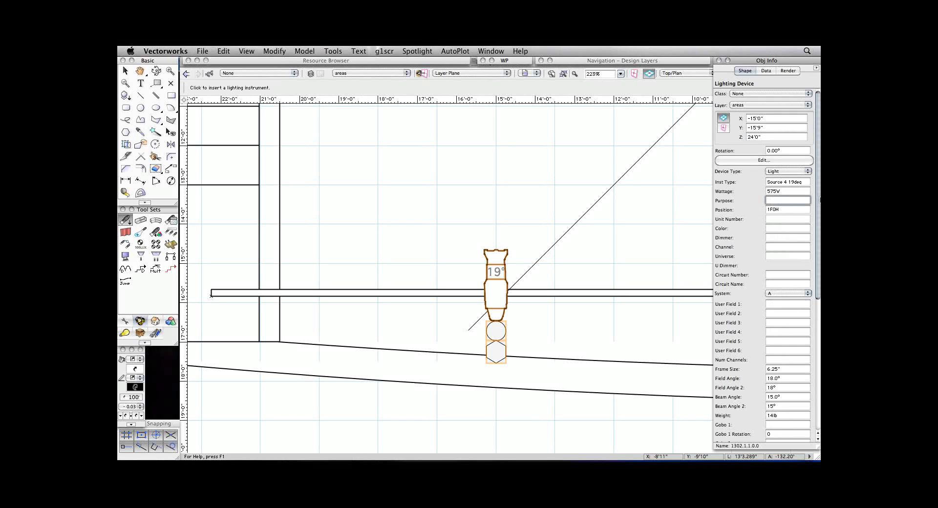
type("Area C Cool")
key("Tab")
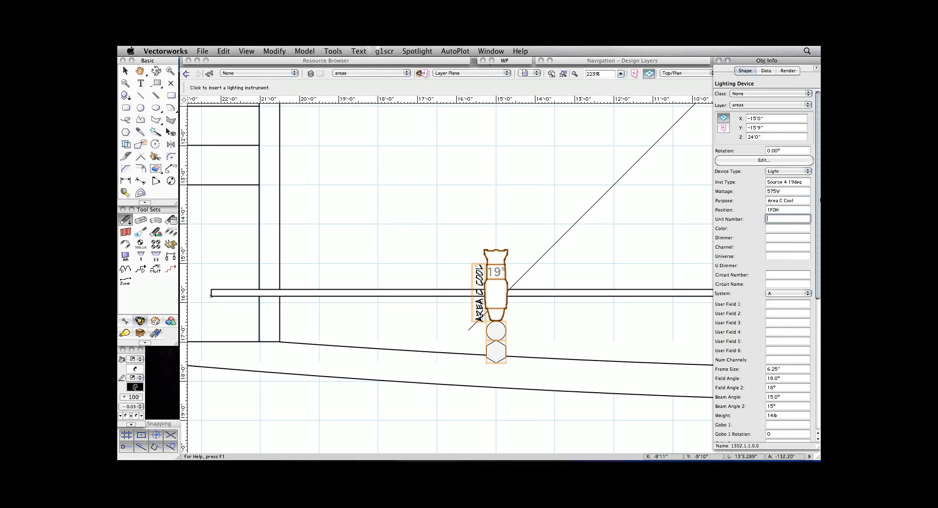
key("Tab")
type("R65")
key("Tab")
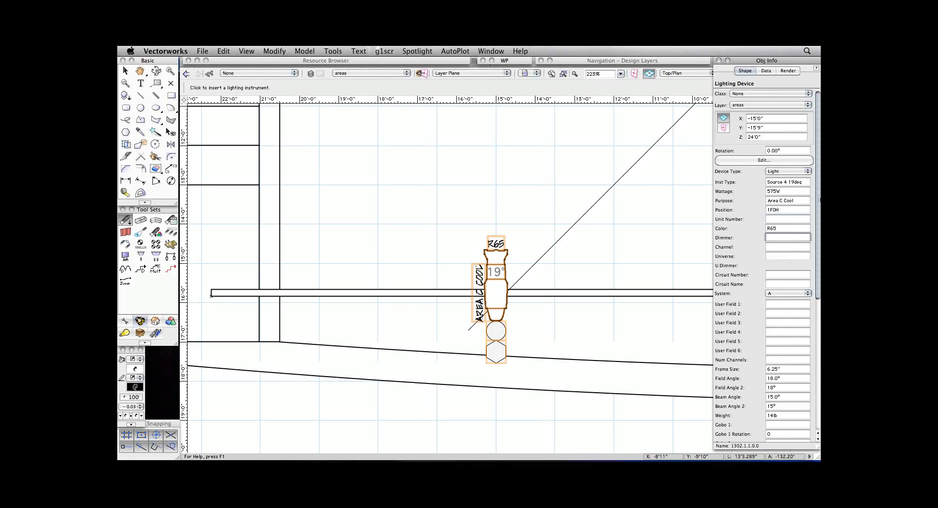
Assign dimmer 45 and channel 67 to the Area C Cool instrument.
key("Tab")
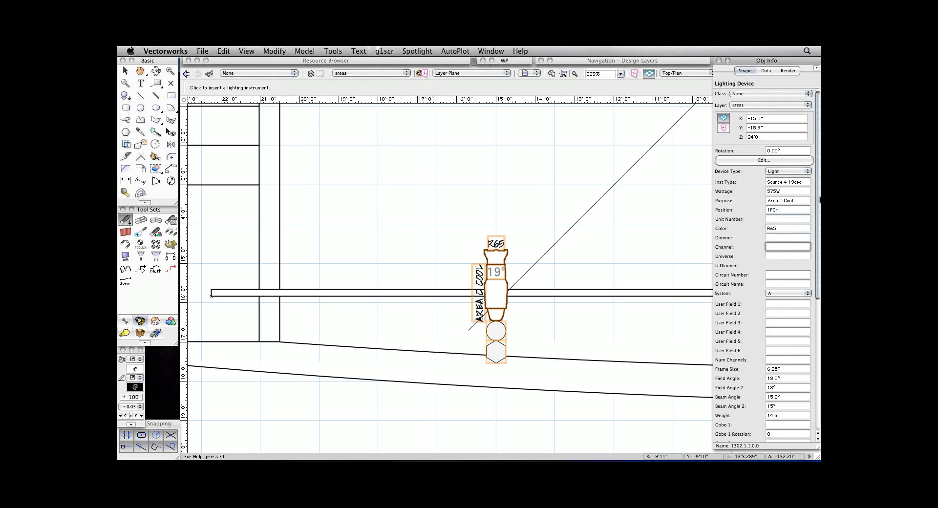
left_click(769, 238)
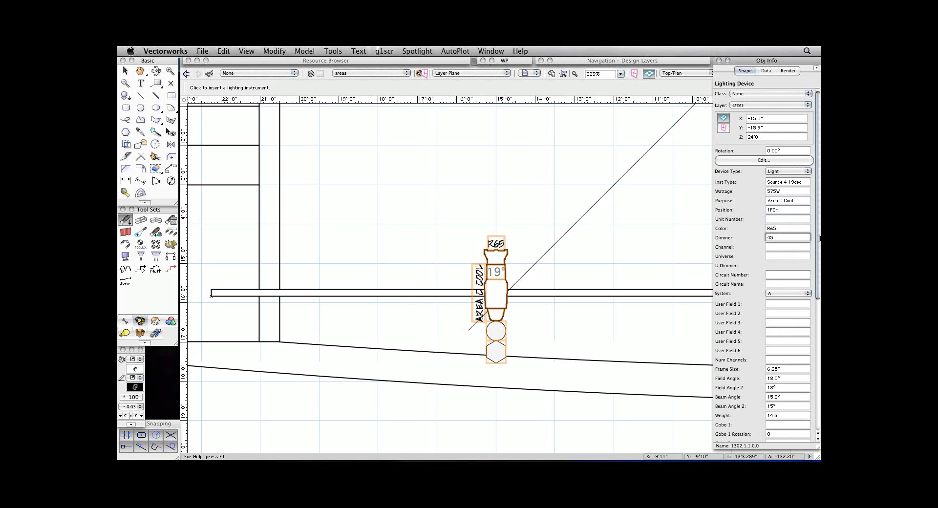
key("Tab")
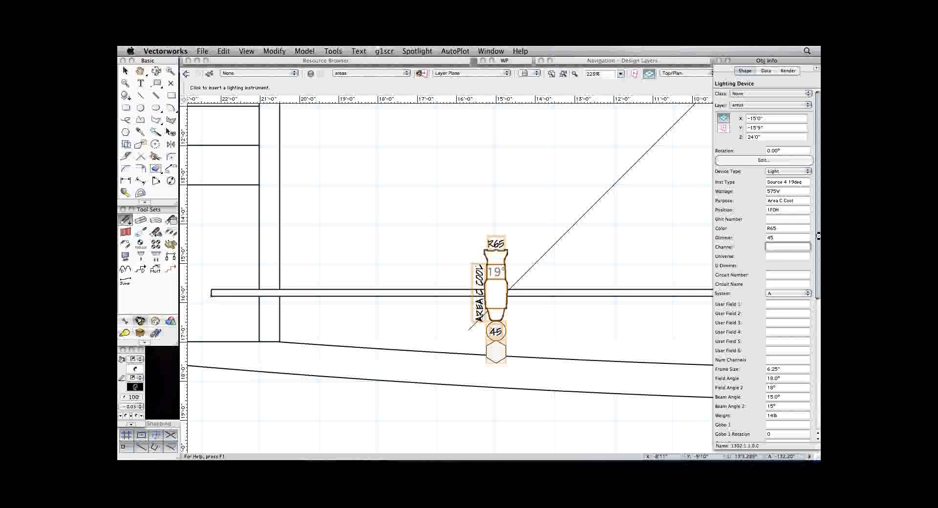
type("6")
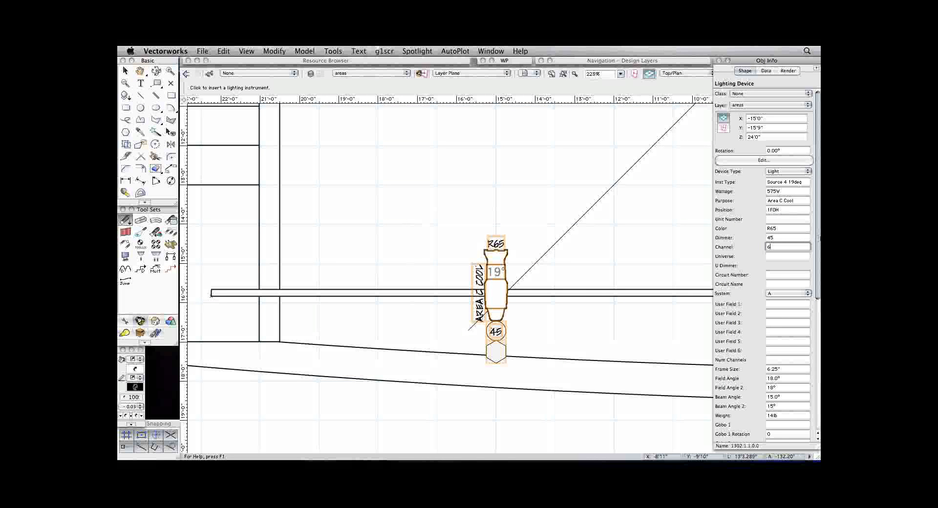
key("Tab")
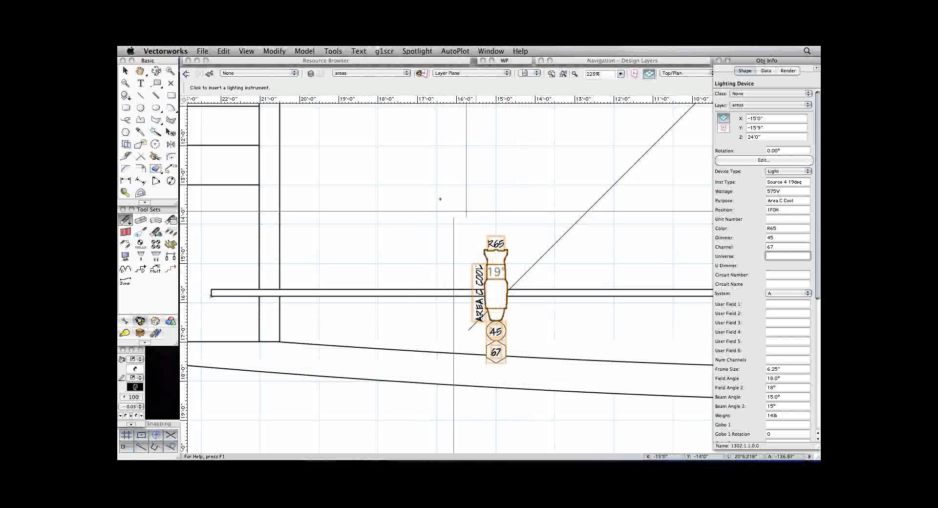
Examine which attributes and container types the 1/2_vertical label legend uses in the Label Legend Manager.
left_click(410, 52)
mouse_move(462, 133)
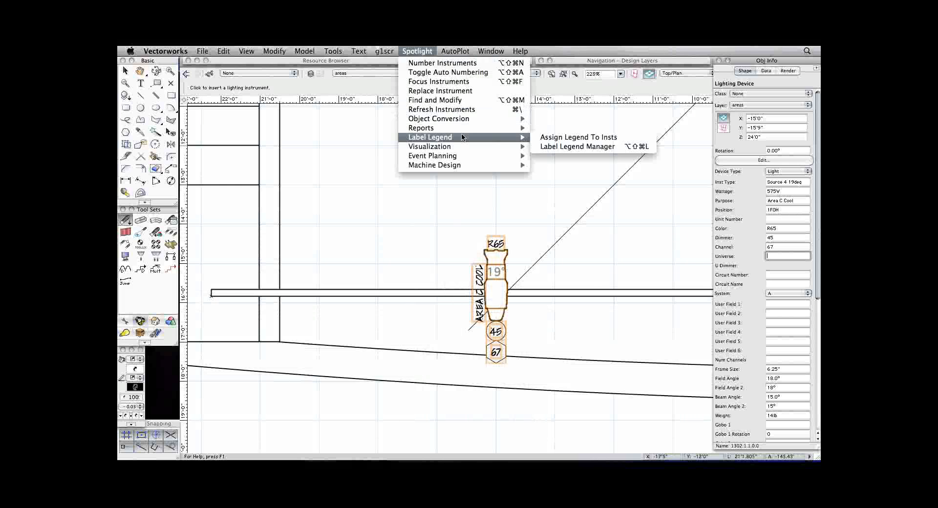
left_click(555, 146)
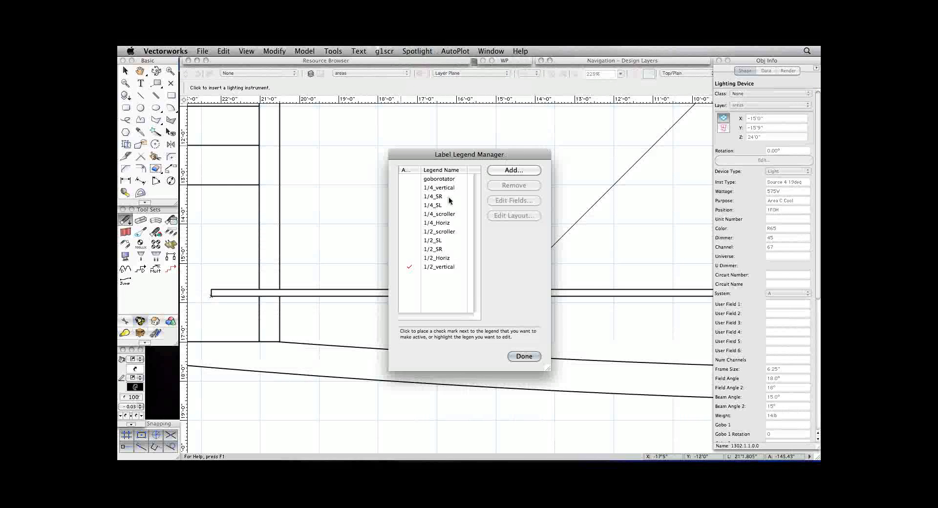
left_click(438, 264)
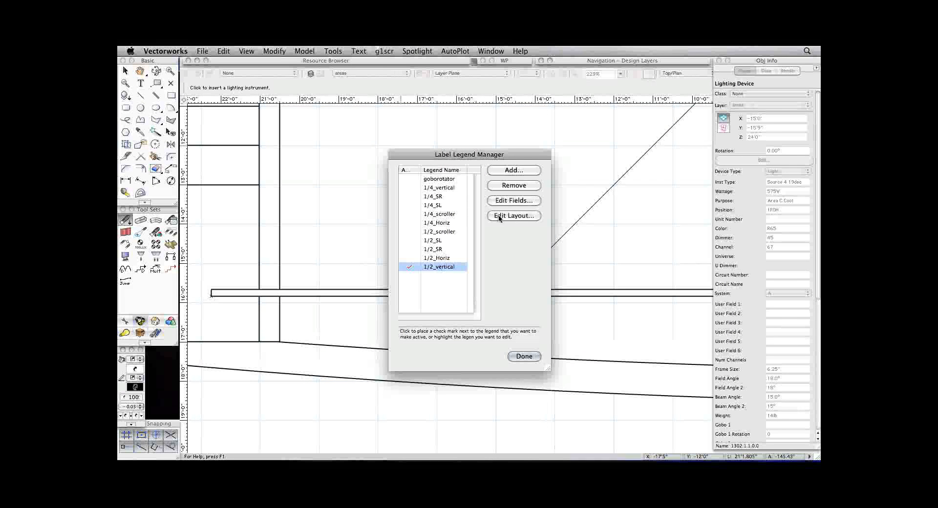
left_click(508, 199)
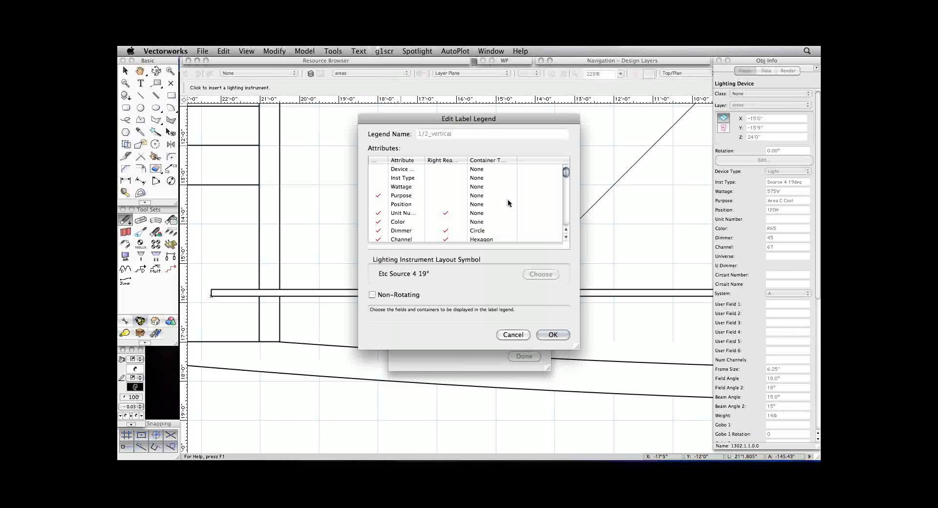
scroll(405, 209, "down", 5)
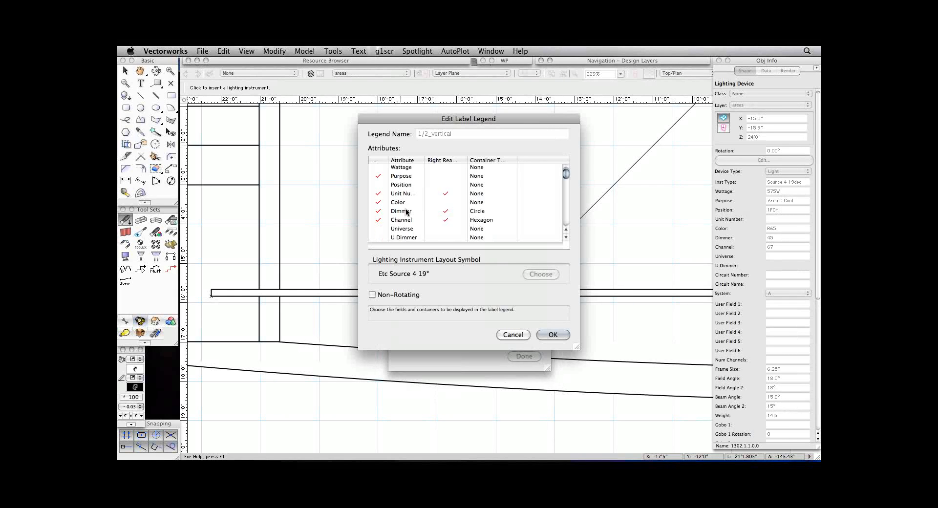
scroll(405, 208, "up", 5)
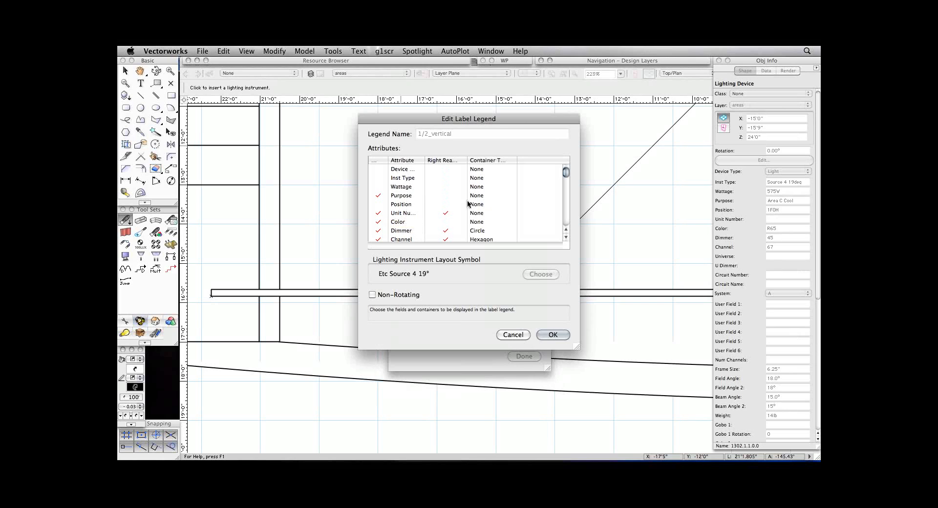
scroll(453, 196, "down", 2)
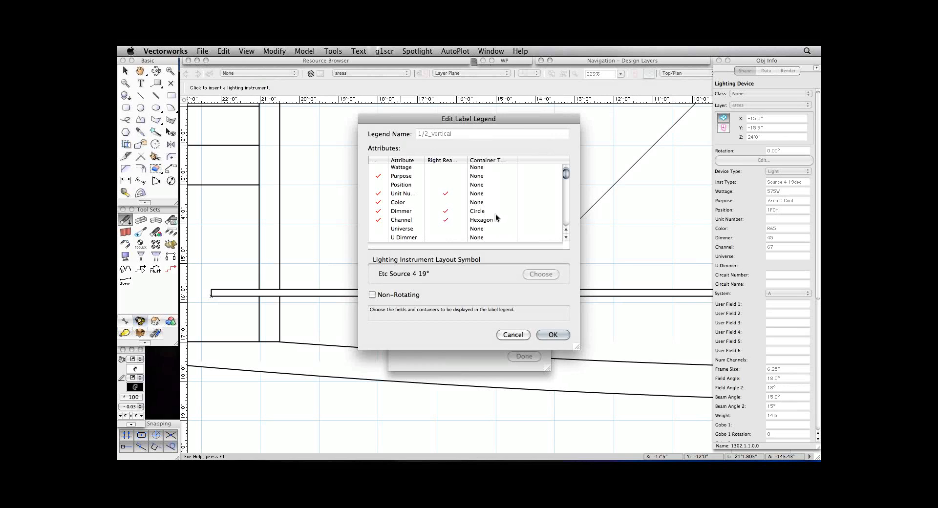
left_click(550, 335)
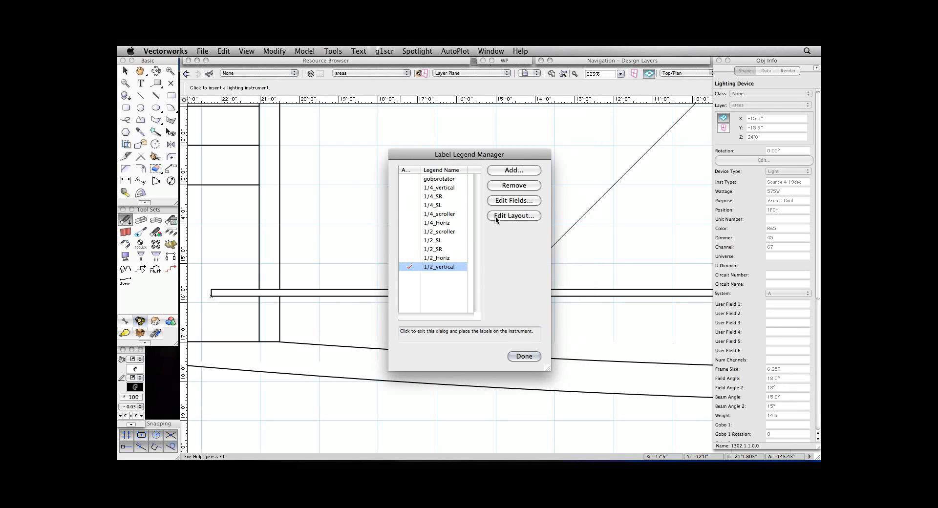
left_click(520, 356)
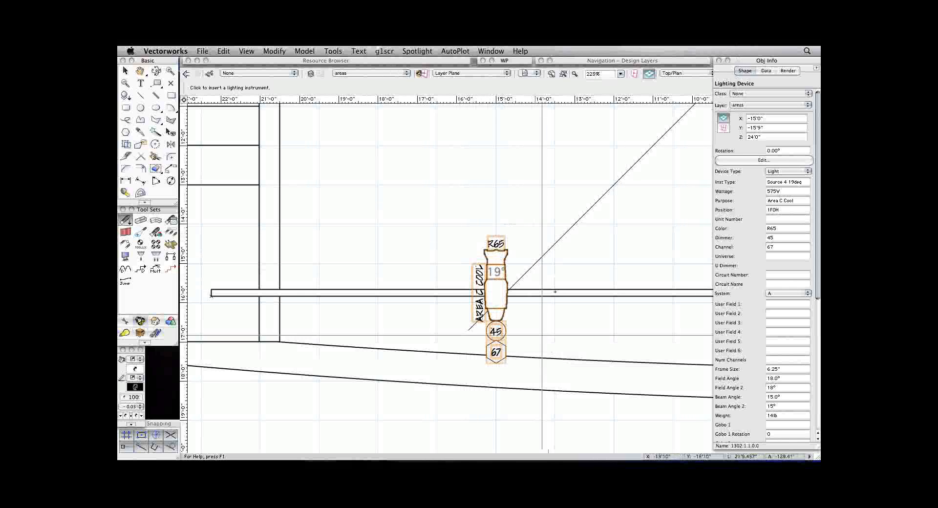
Set the Area C Cool instrument's focus point to C in its Lighting Device properties.
key("x")
left_click(556, 136)
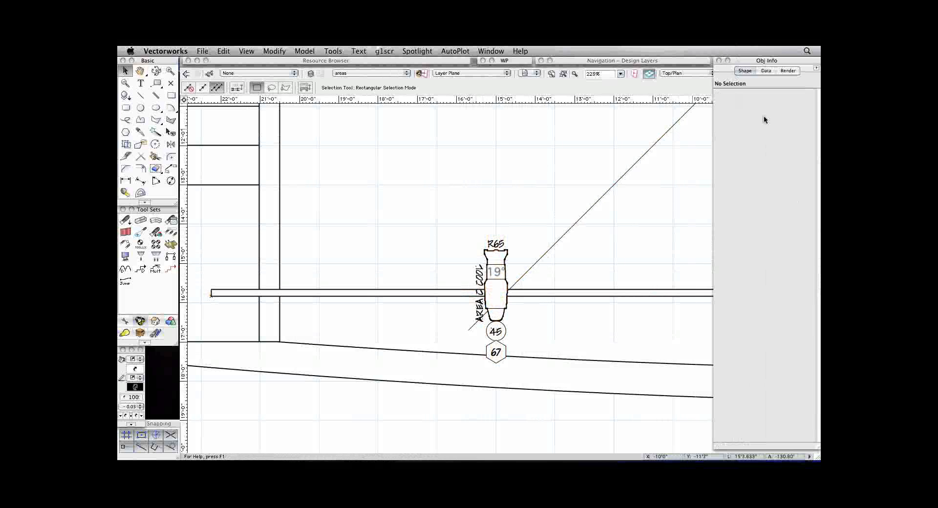
double_click(495, 269)
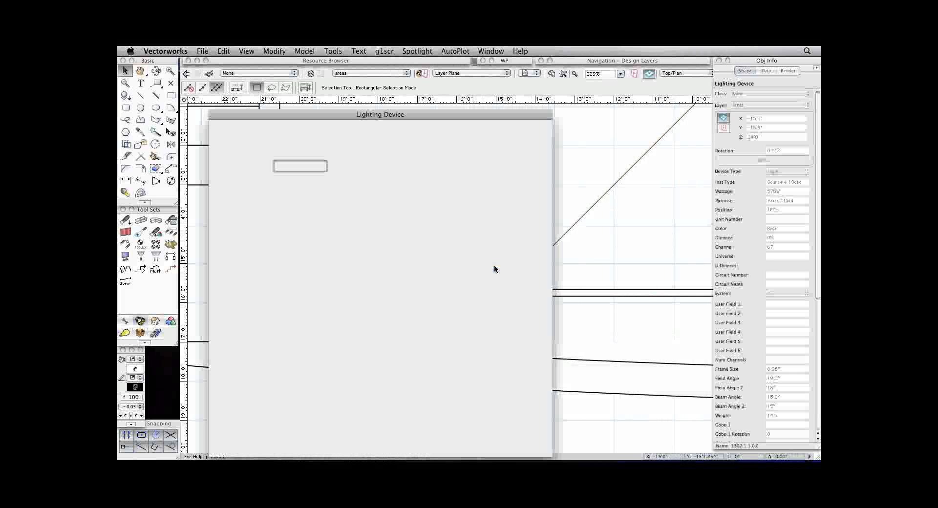
left_click_drag(461, 113, 462, 79)
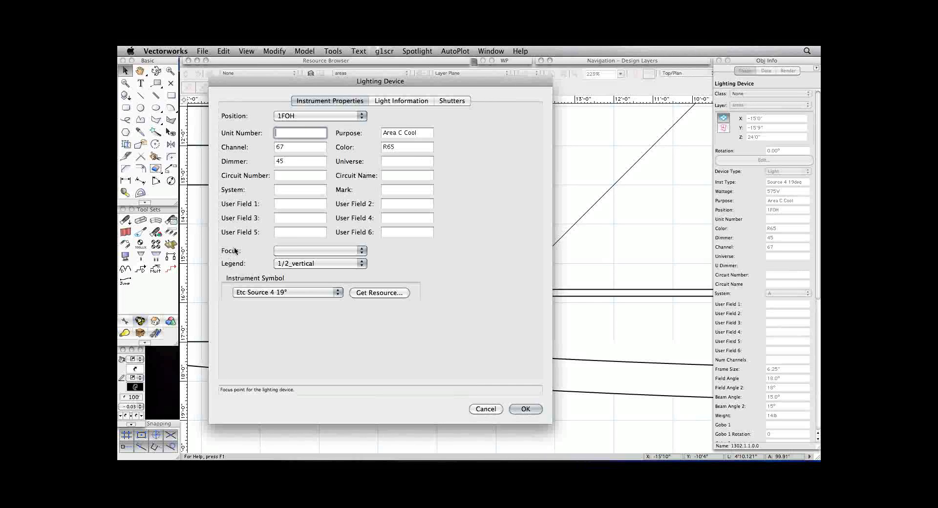
left_click(306, 250)
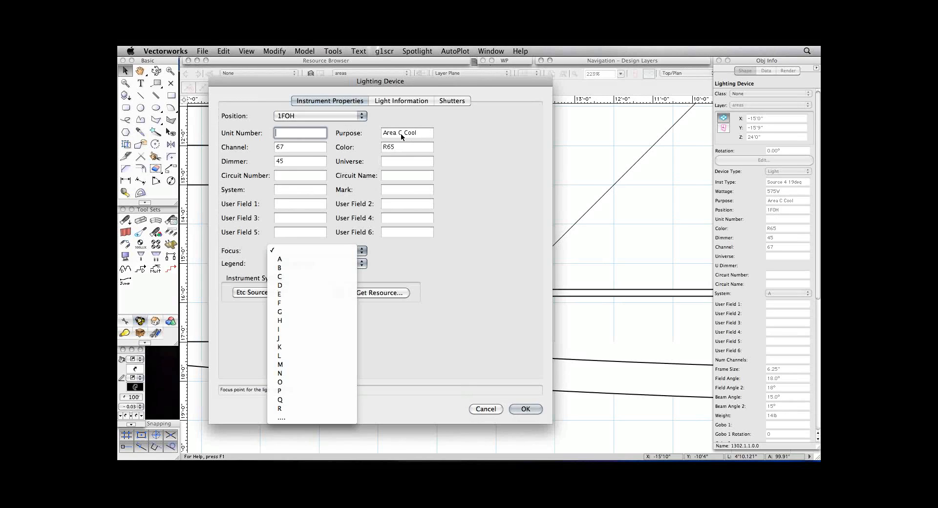
left_click(293, 277)
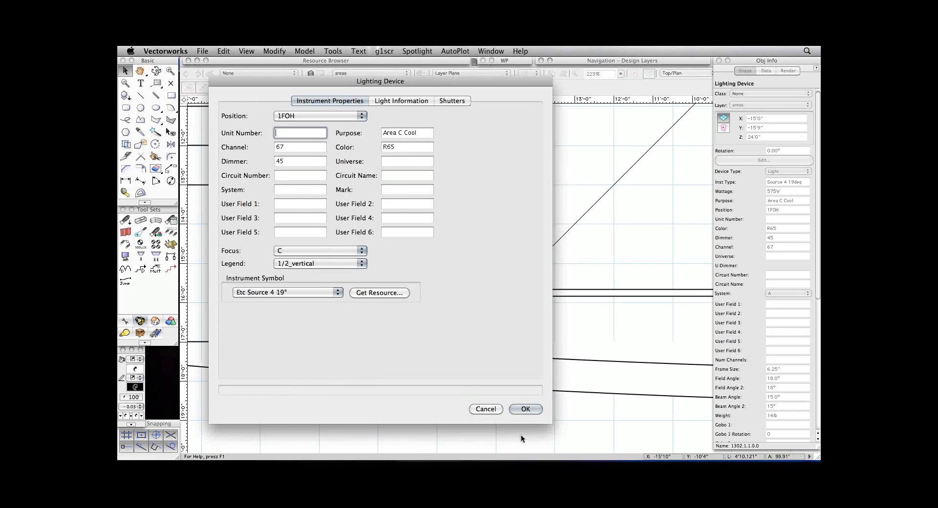
left_click(525, 409)
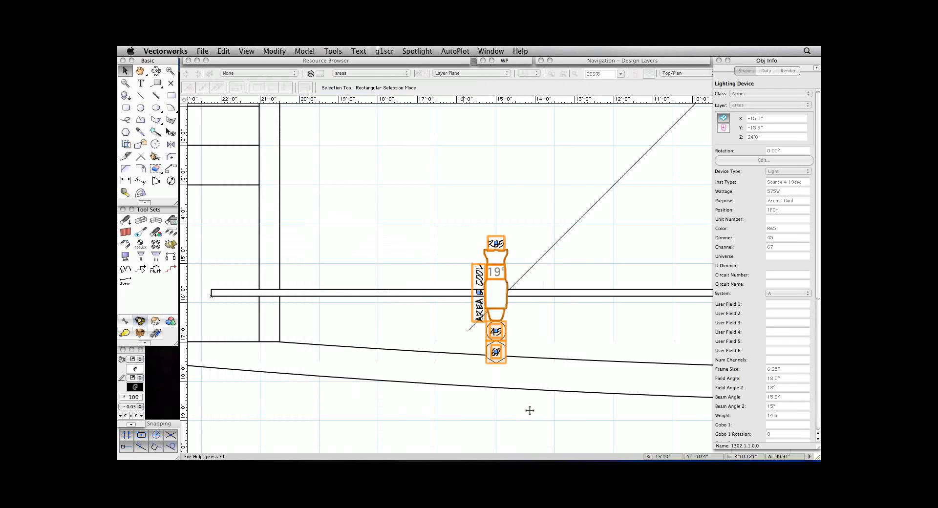
Turn on Draw Beam for the Area C Cool instrument so its beam is drawn at the focus point.
key("super+2")
key("super+2")
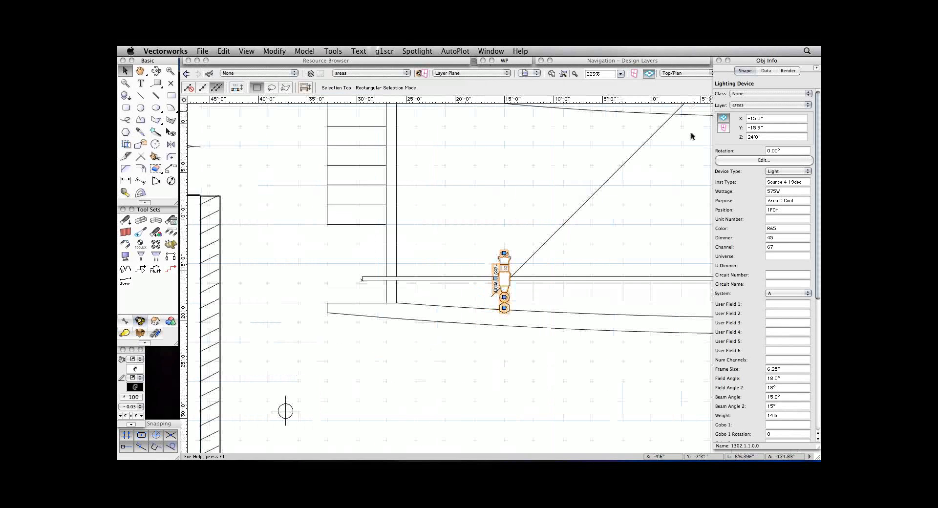
left_click(573, 213)
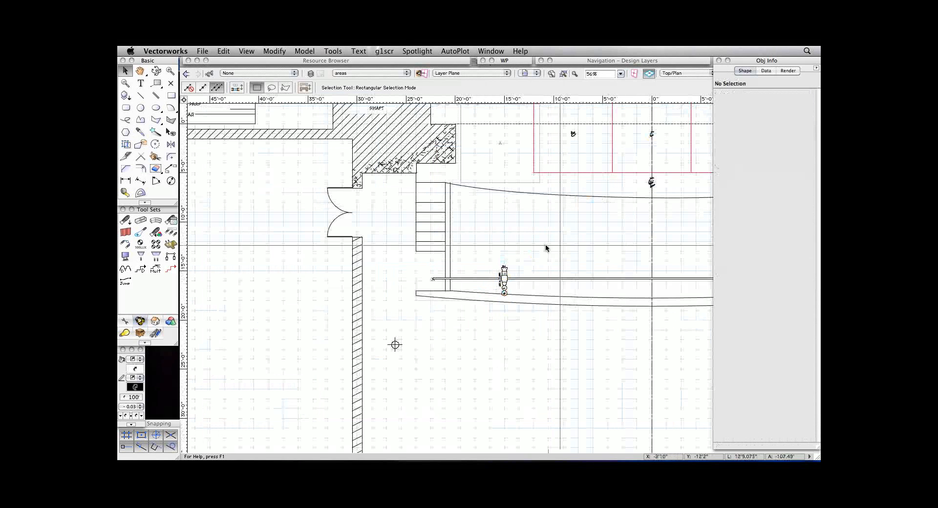
key("space")
mouse_move(553, 230)
left_mouse_down()
mouse_move(514, 309)
mouse_move(408, 357)
left_mouse_up()
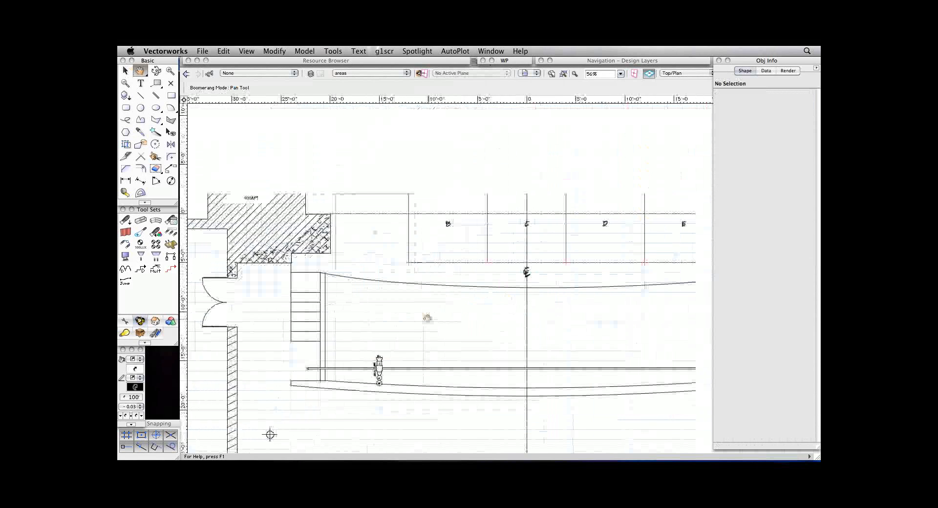
left_click(379, 369)
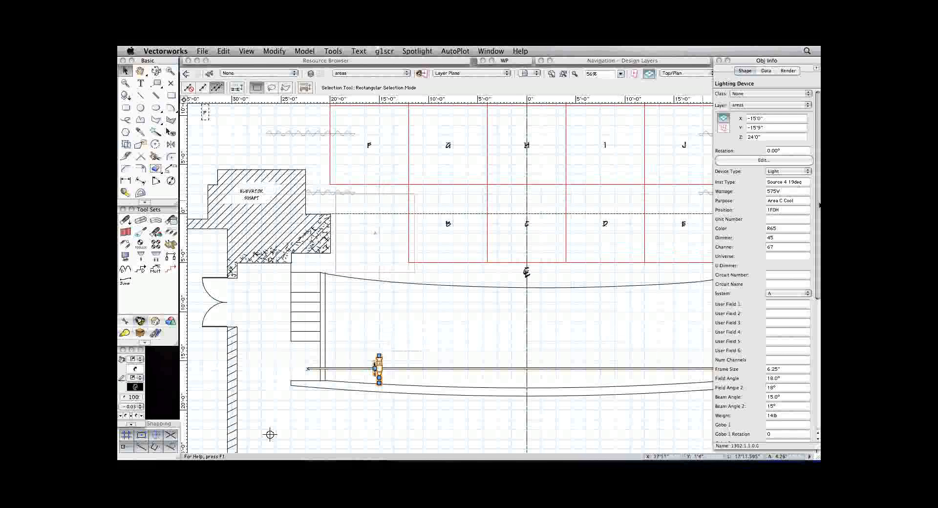
scroll(818, 205, "down", 10)
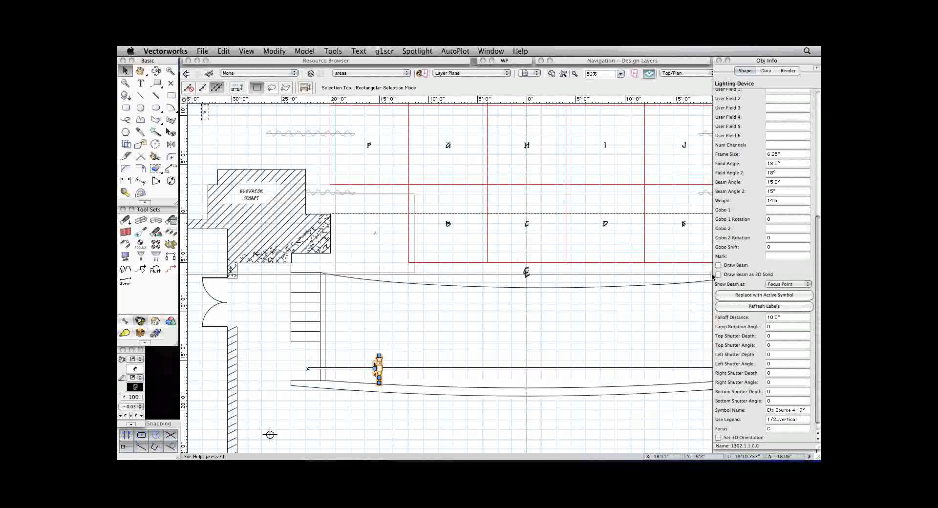
left_click(718, 265)
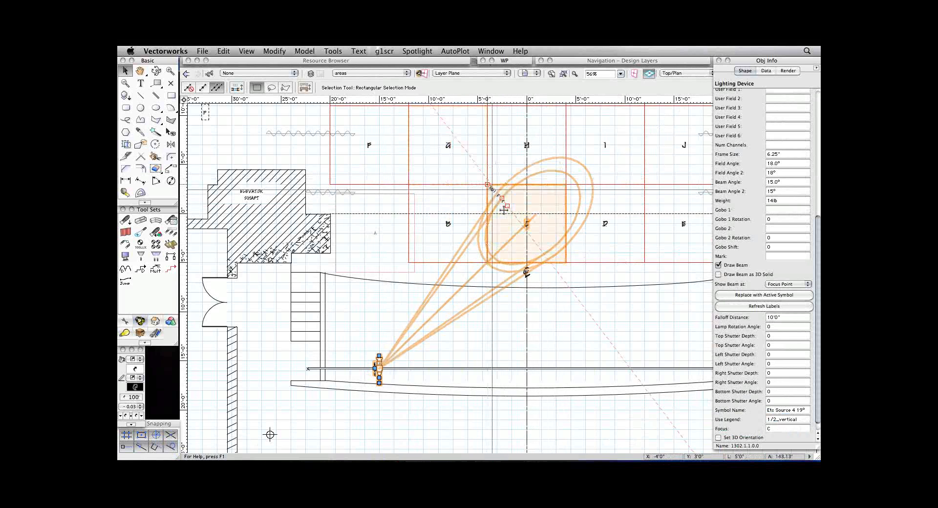
left_click(565, 321)
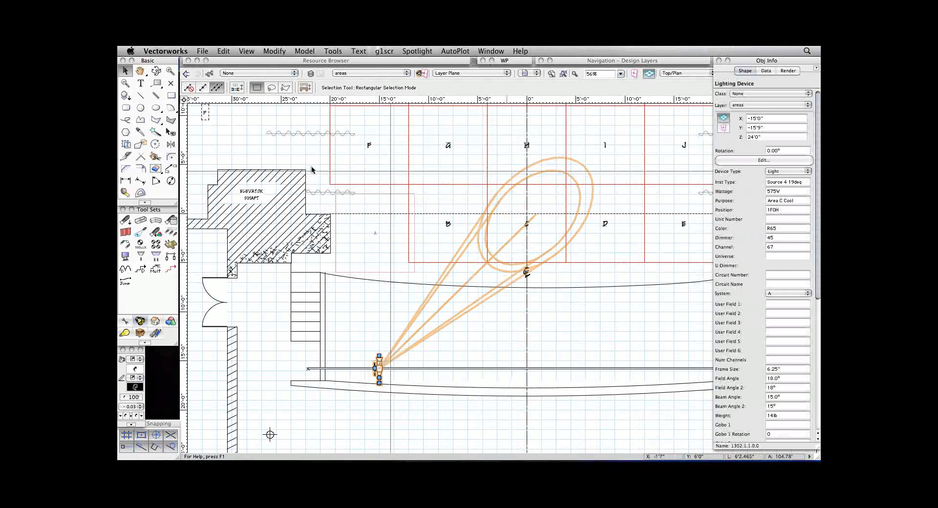
Replace the Area C Cool instrument's symbol with the Etc Source 4 26° from the instruments folder.
double_click(260, 62)
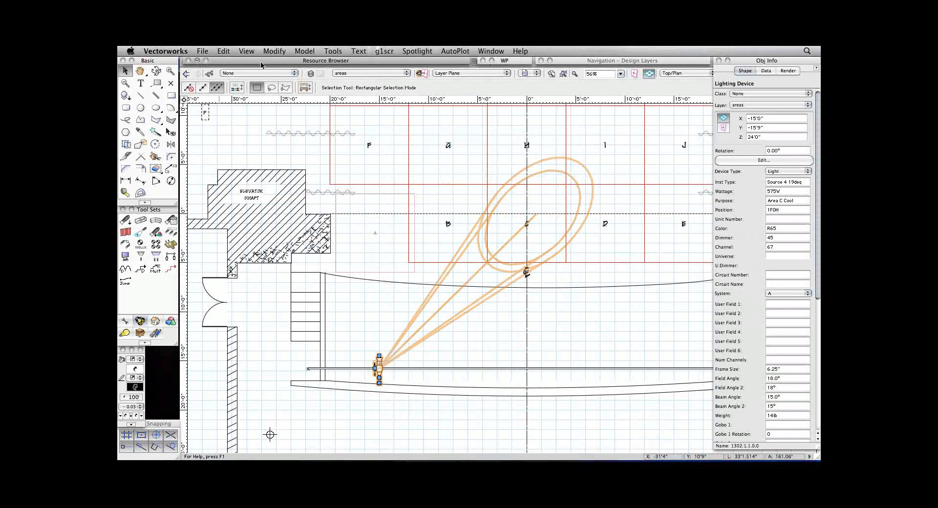
double_click(242, 248)
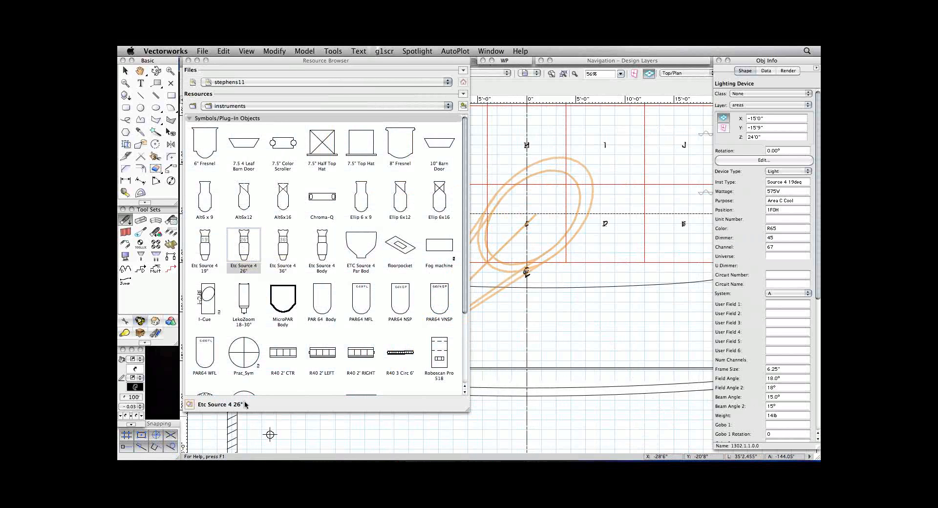
double_click(241, 61)
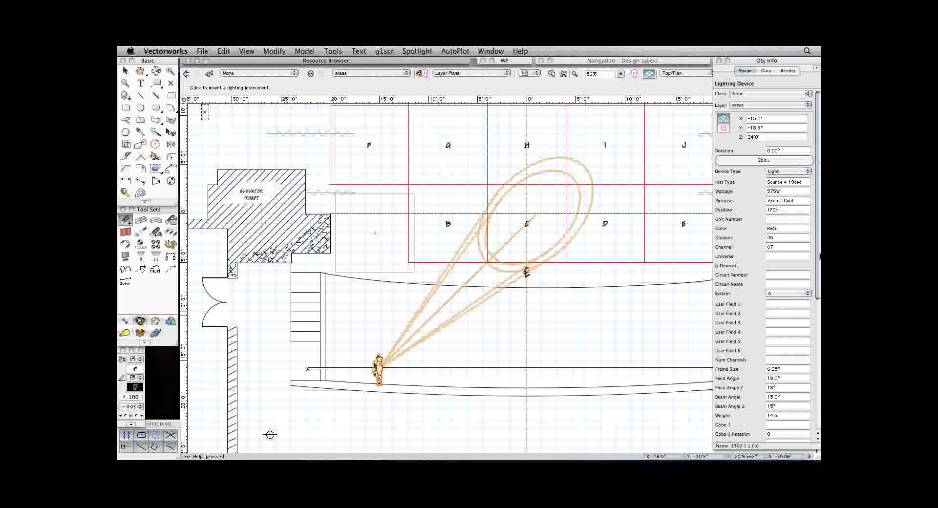
scroll(819, 260, "down", 10)
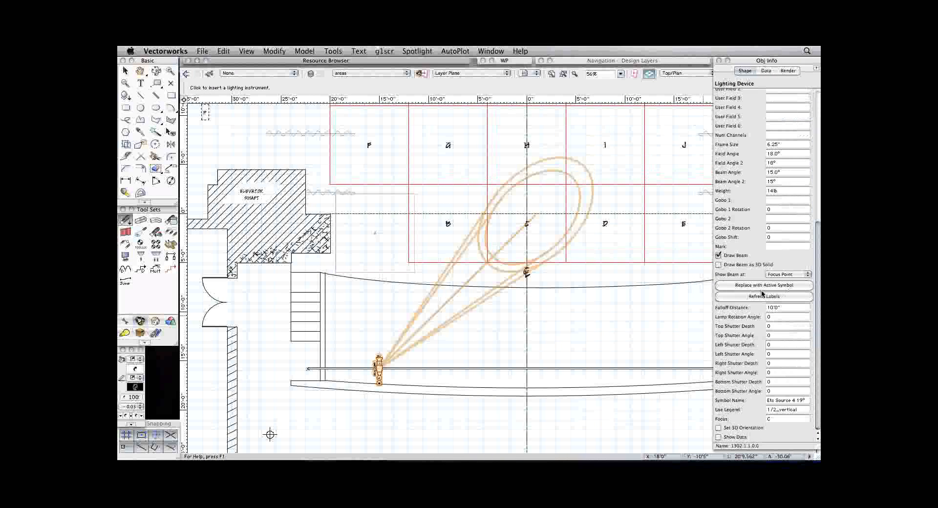
left_click(752, 287)
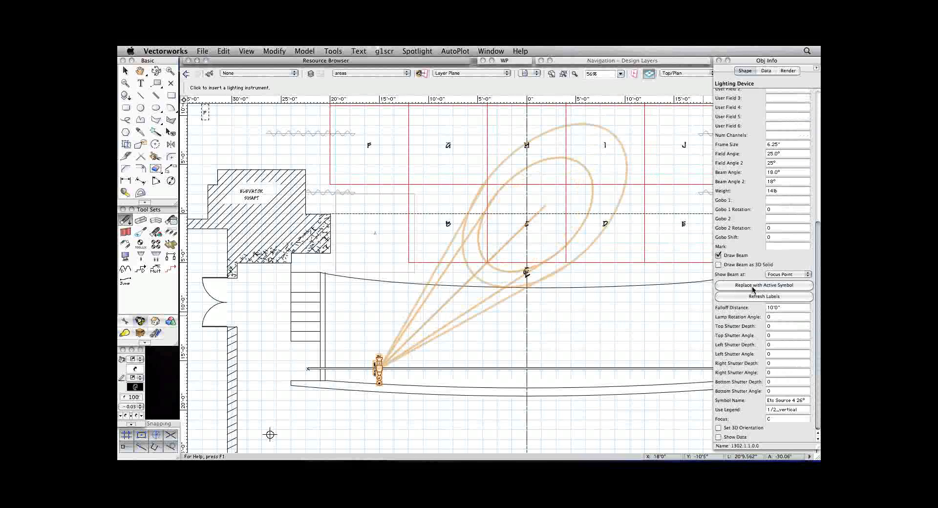
scroll(757, 133, "up", 3)
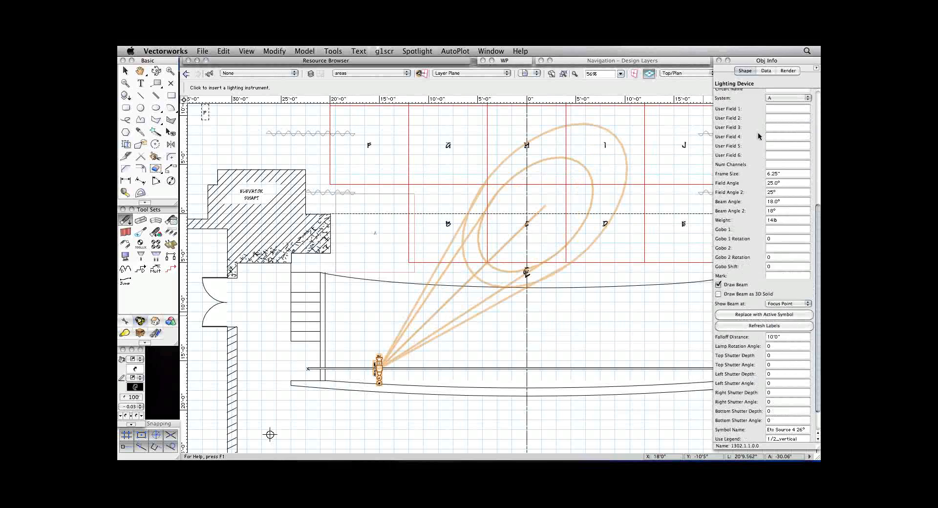
scroll(757, 132, "up", 10)
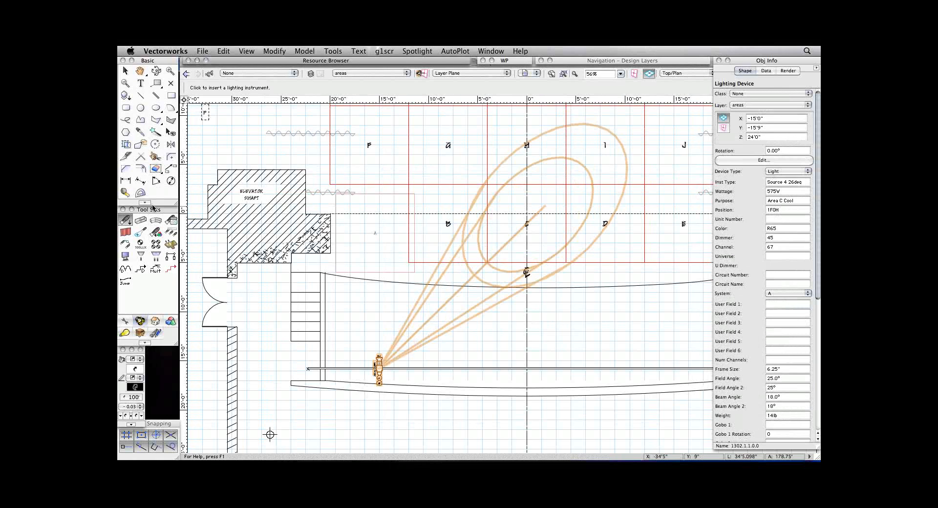
Insert an unrotated photometer on the centre line, just below the C label of focus area C.
left_click(141, 246)
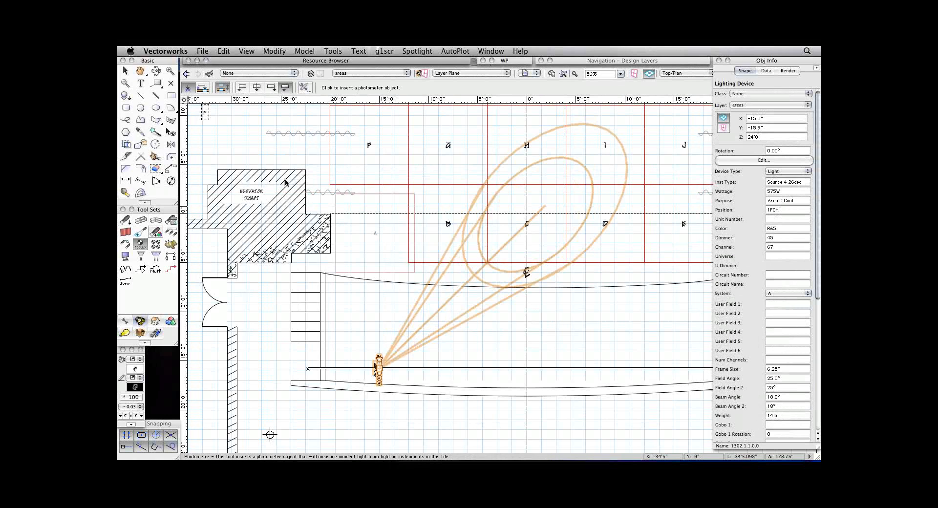
left_click(528, 228)
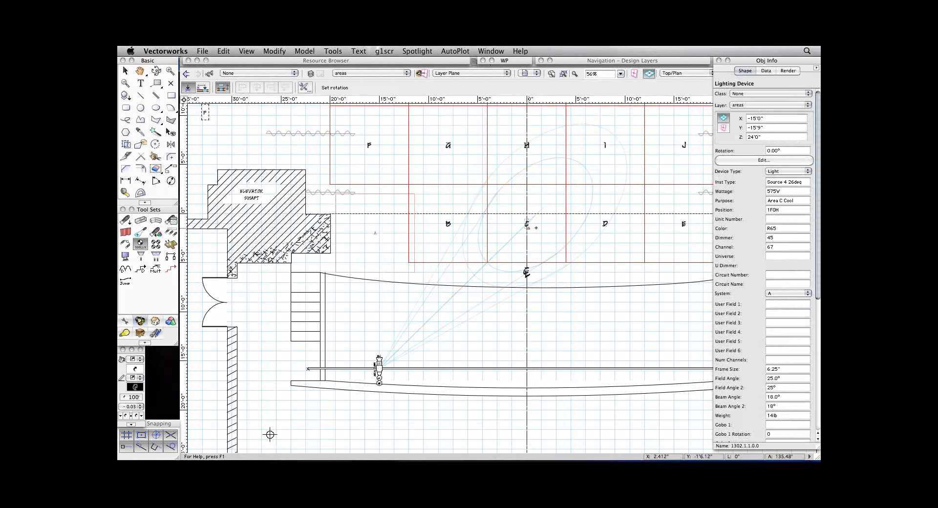
left_click(535, 228)
key("super+1")
key("super+1")
key("super+1")
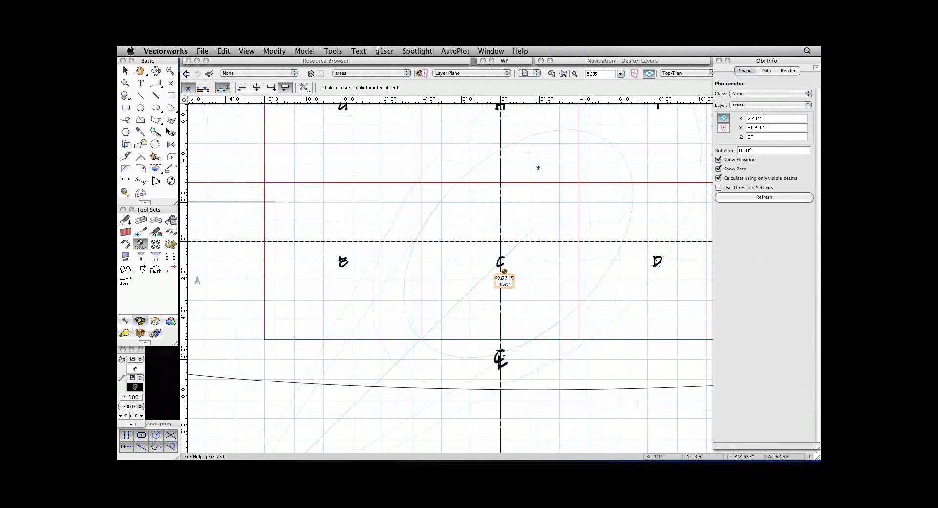
key("super+2")
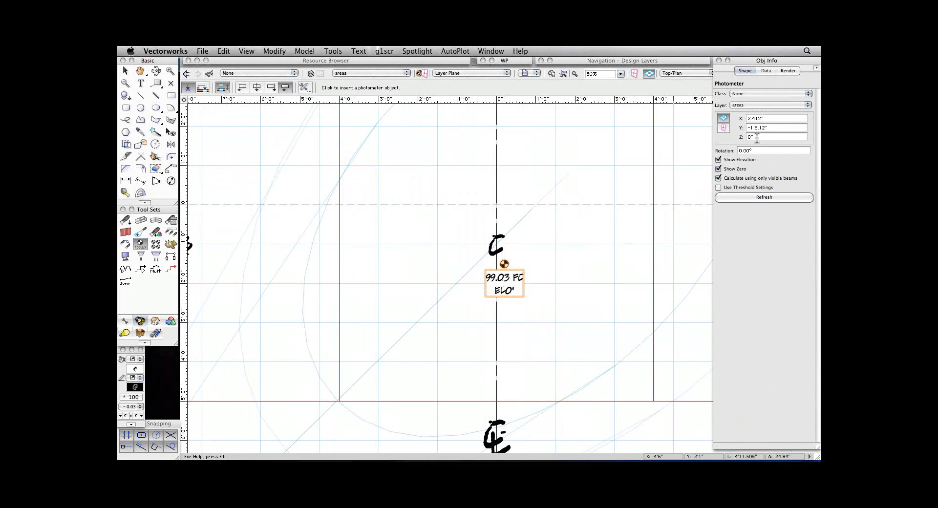
Set the area C photometer's Z height to 5'.
left_click_drag(756, 138, 741, 137)
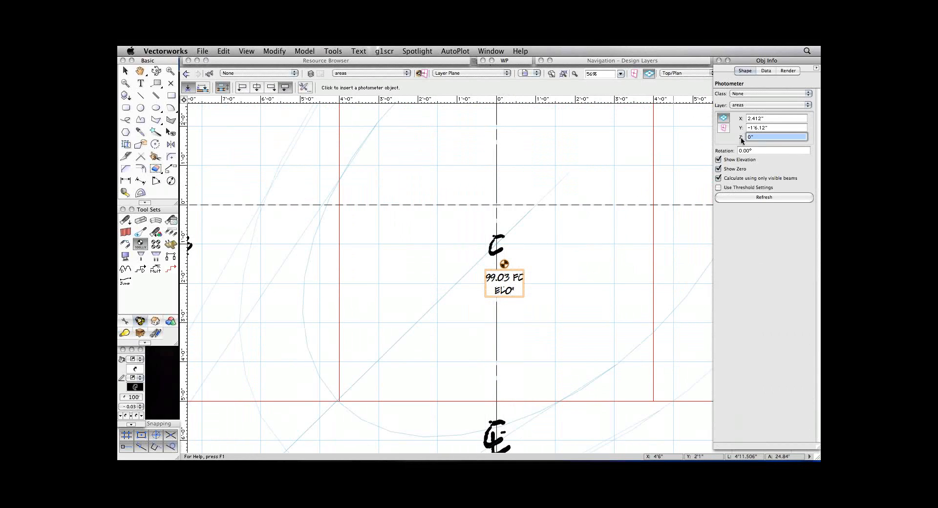
type("5'")
key("Return")
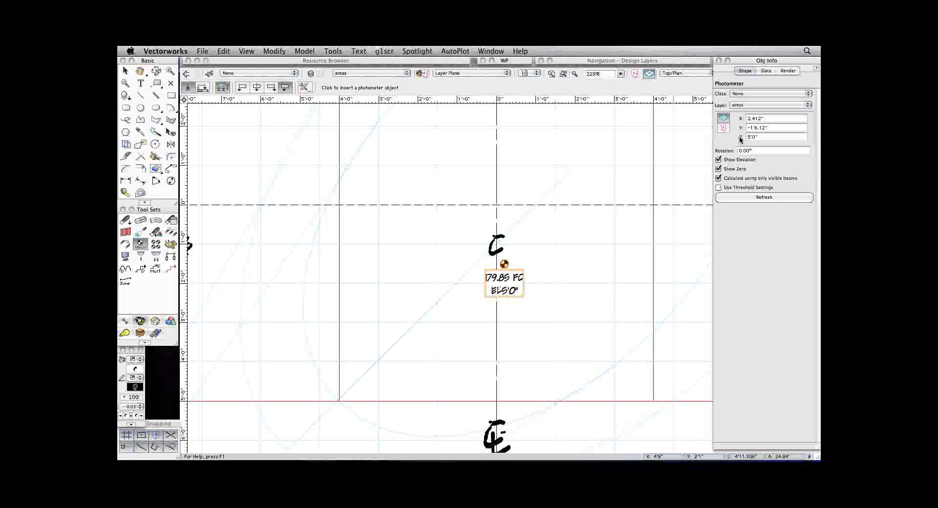
Examine the photometer's footcandle reading in area C and its place within the instrument's beam spread.
key("super+1")
key("super+2")
key("super+2")
key("super+2")
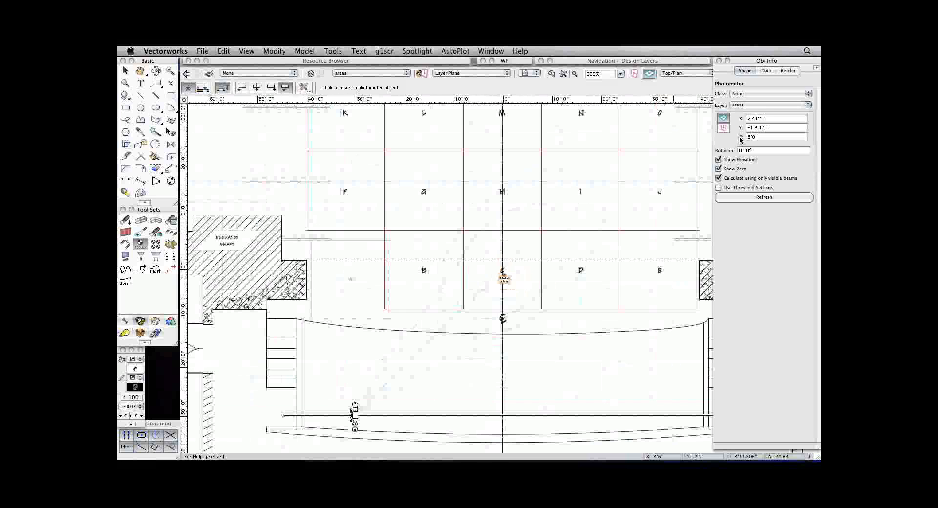
key("super+2")
key("super+1")
key("super+1")
key("super+1")
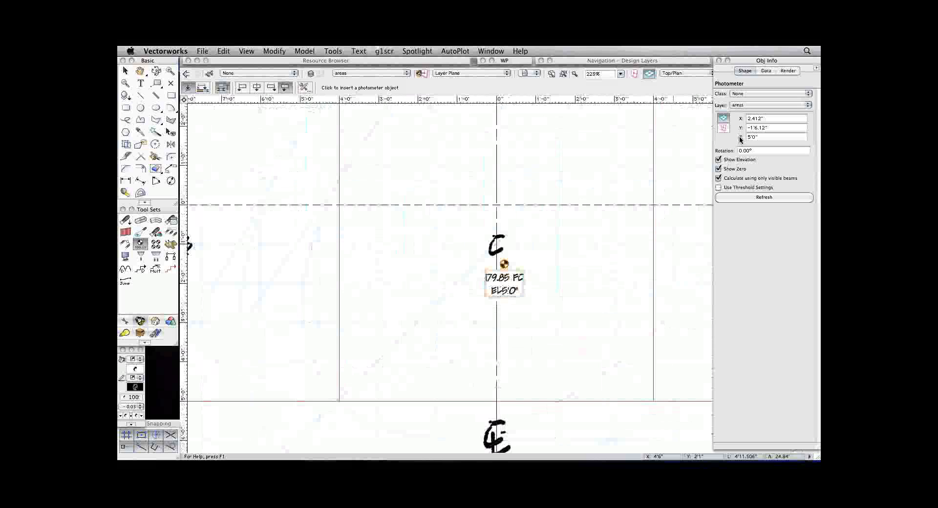
key("super+2")
key("super+2")
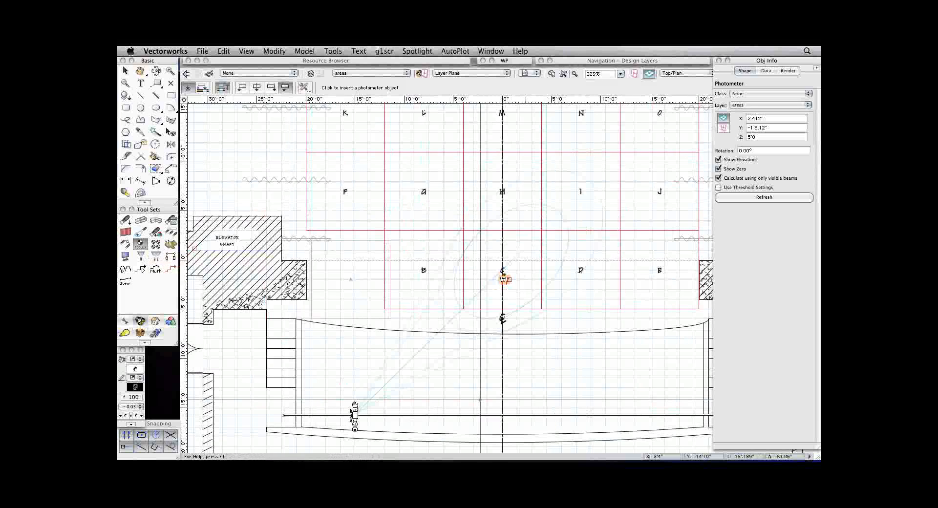
Undo the photometer placement and cut the Area C Cool instrument together with its front-of-house lighting position.
key("super+z")
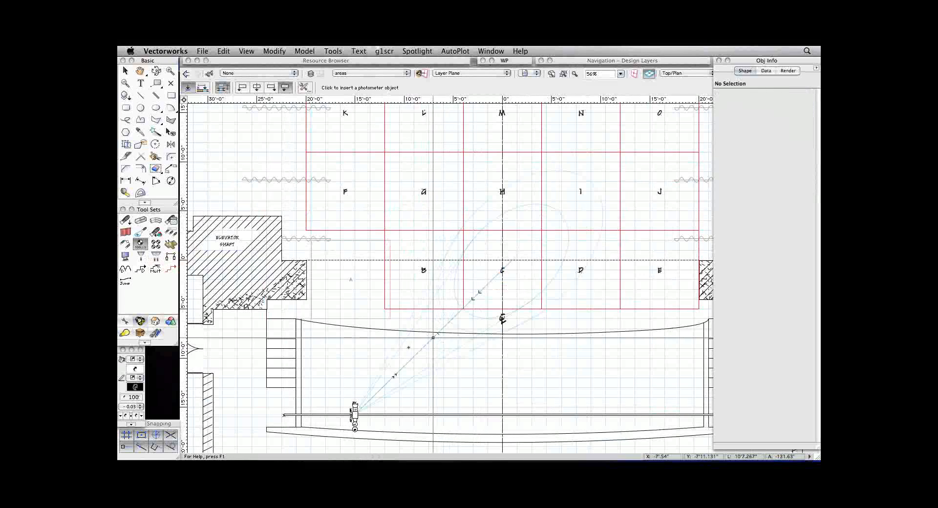
key("x")
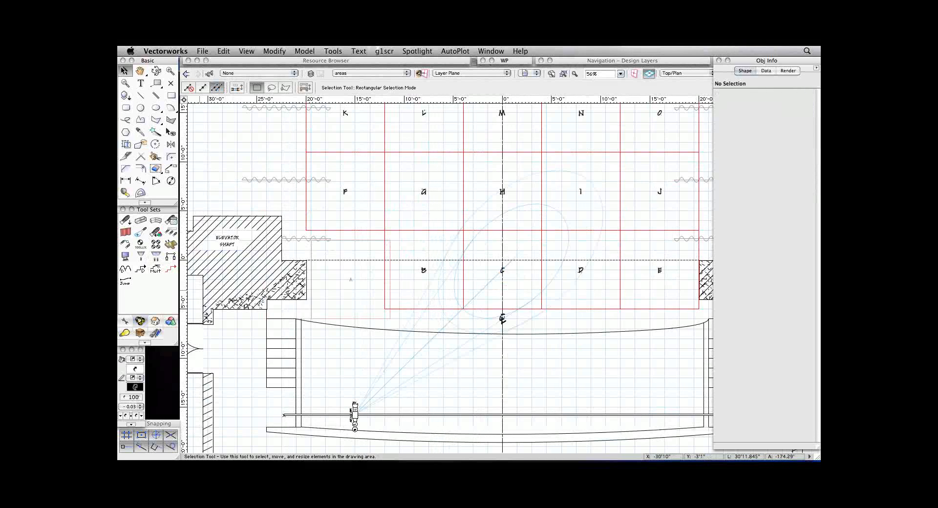
left_click(355, 406)
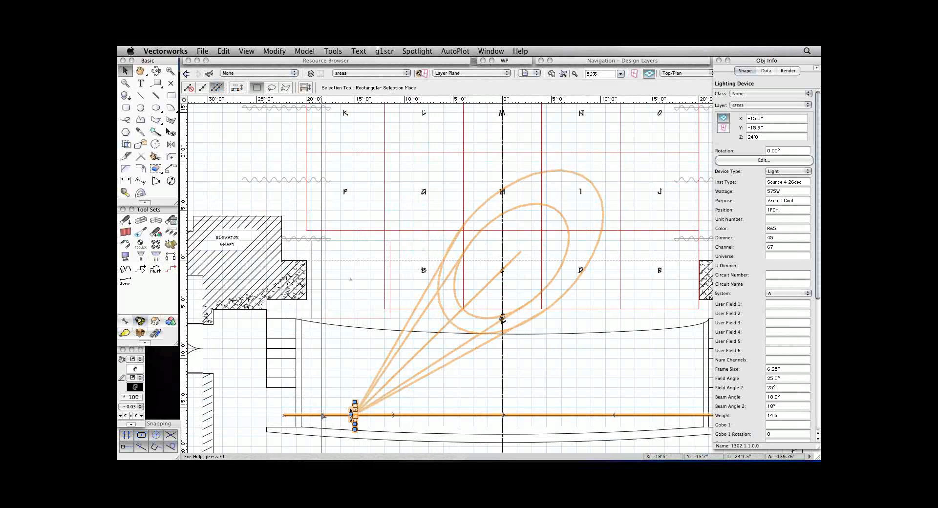
left_click(322, 415, "shift")
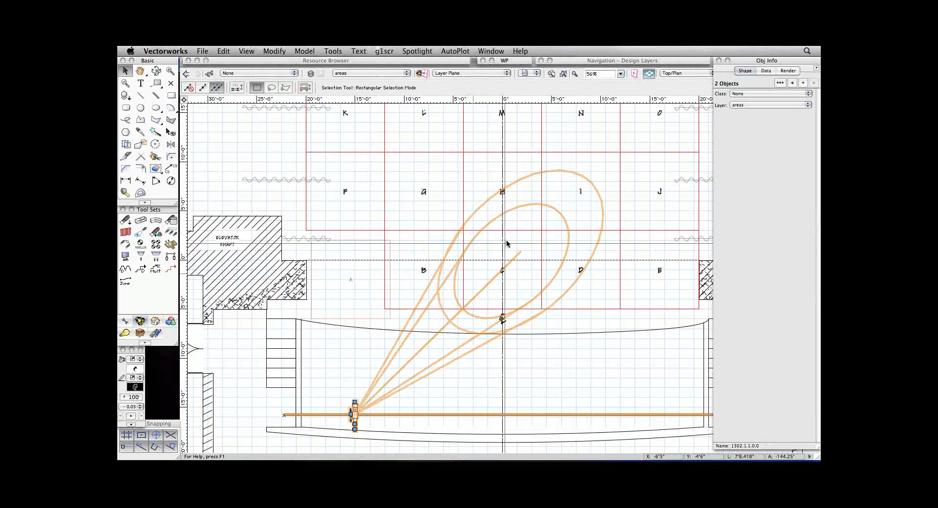
key("super+x")
Switch to the plotwork saved view and bring the whole finished light plot into view.
left_click(533, 74)
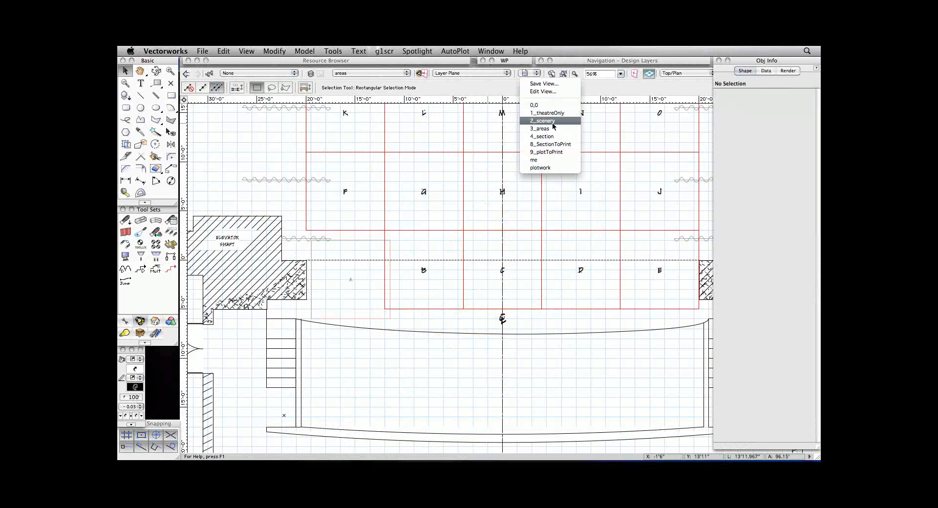
left_click(565, 168)
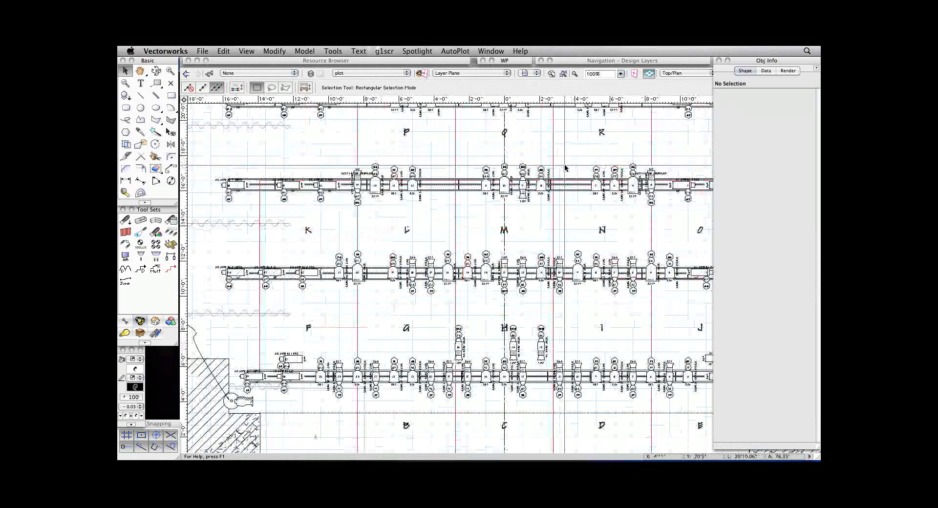
key("super+2")
key("super+2")
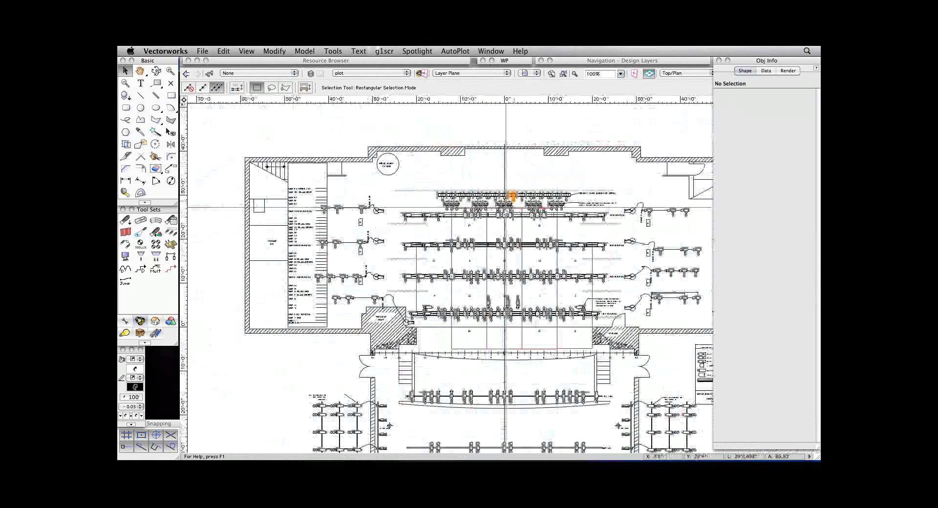
key("space")
mouse_move(471, 371)
left_mouse_down()
mouse_move(463, 347)
mouse_move(472, 370)
left_mouse_up()
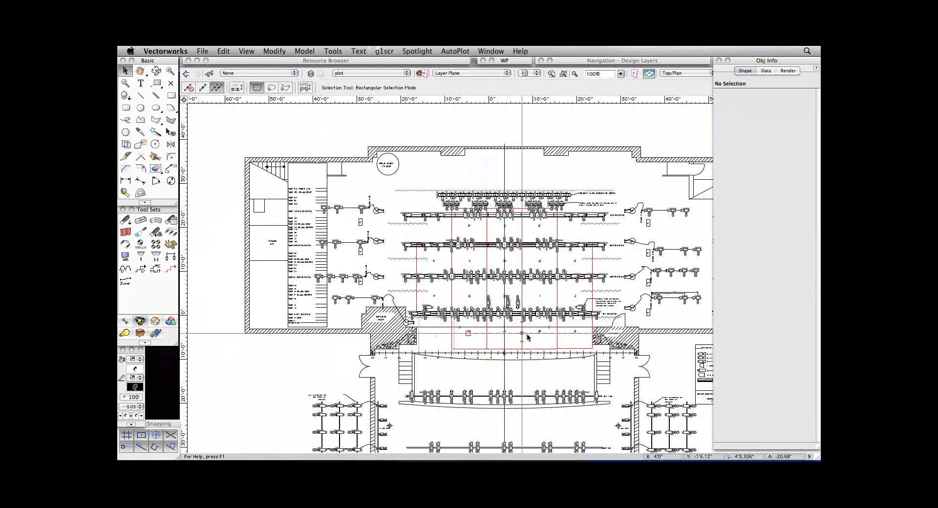
Move the 2nd Electric lighting position with its attached instruments about 2'10" straight upstage.
key("space")
key("c")
left_click_drag(536, 262, 614, 297)
key("x")
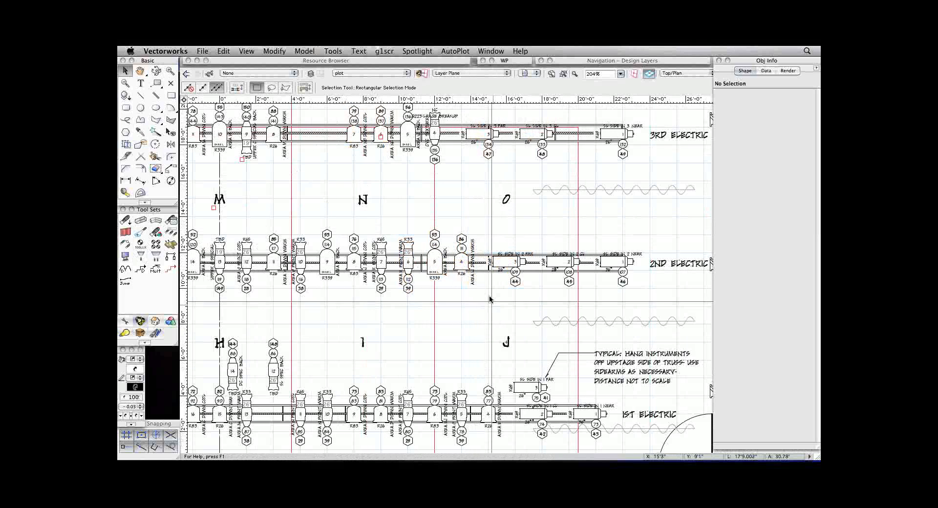
left_click_drag(483, 274, 485, 238)
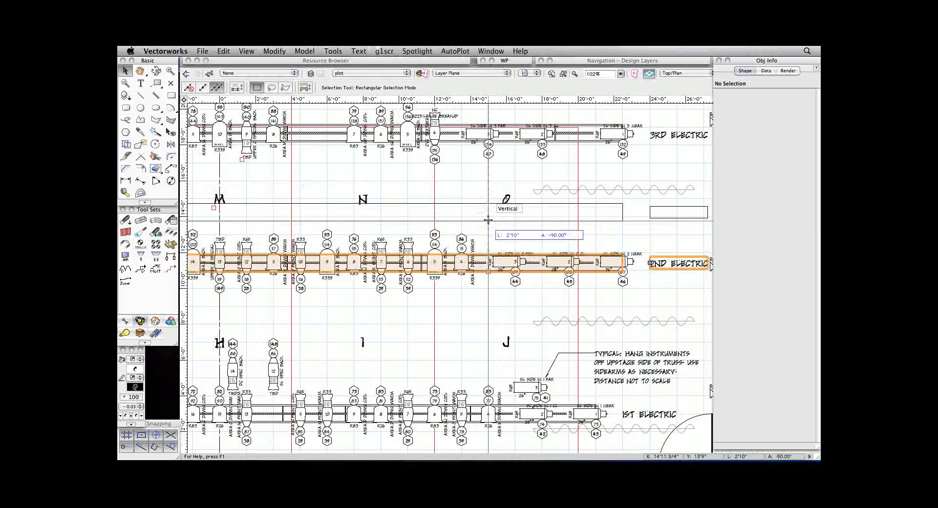
left_click_drag(488, 221, 487, 221)
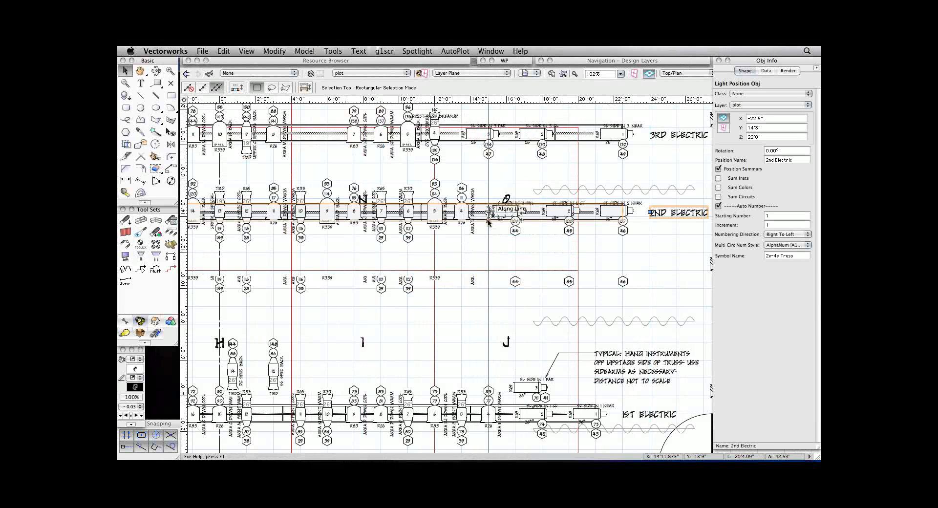
key("super+slash")
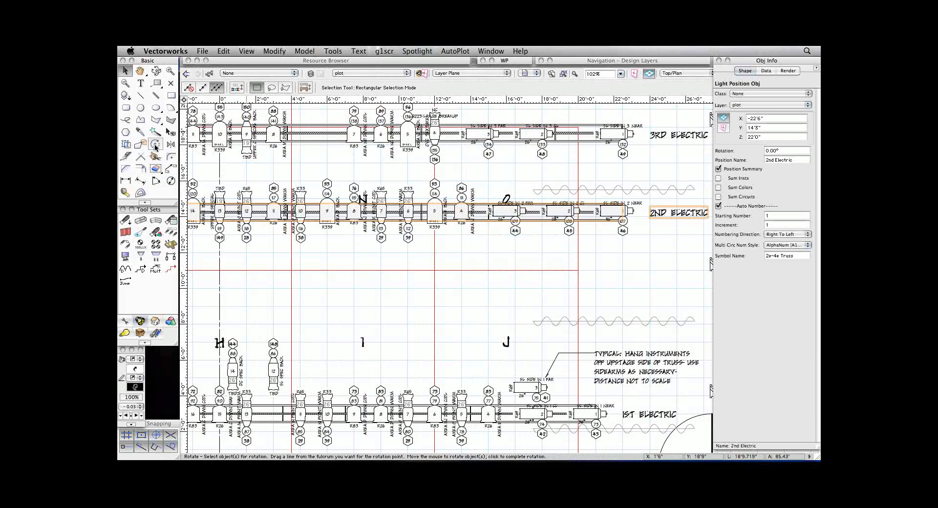
Rotate the 2nd Electric lighting position together with its attached instruments to -30°.
left_click(155, 145)
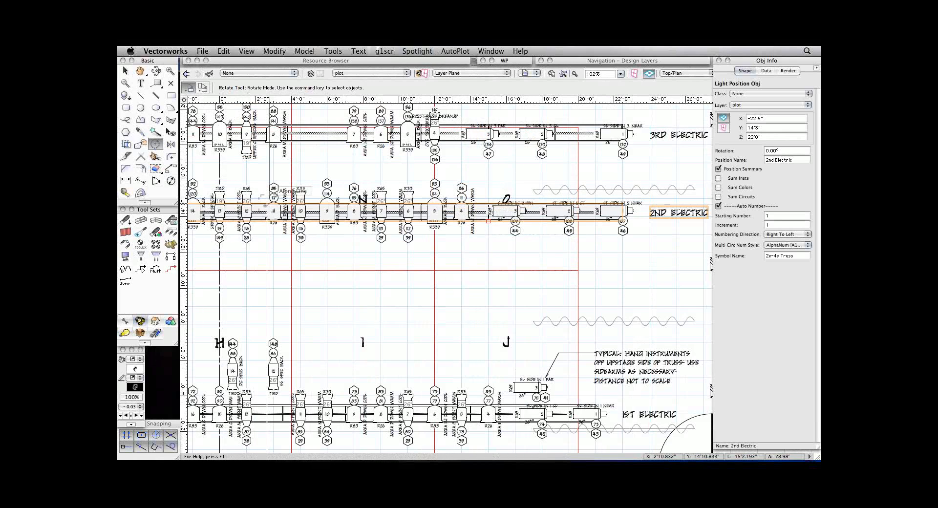
left_click(335, 218)
left_click(340, 235)
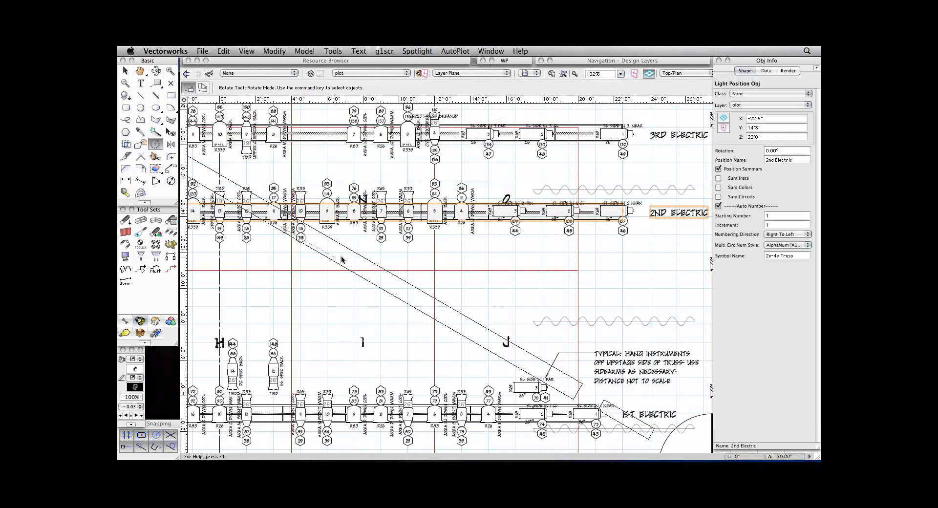
left_click(341, 260)
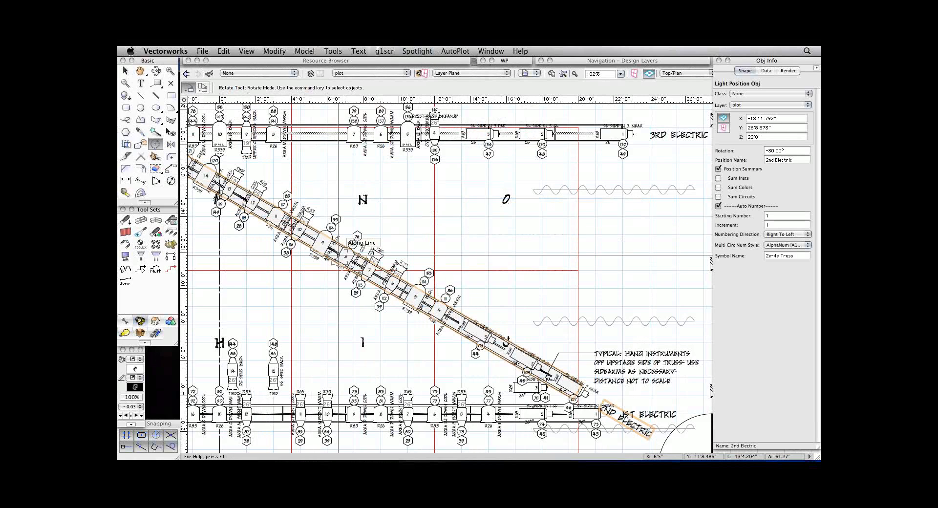
left_click(510, 207)
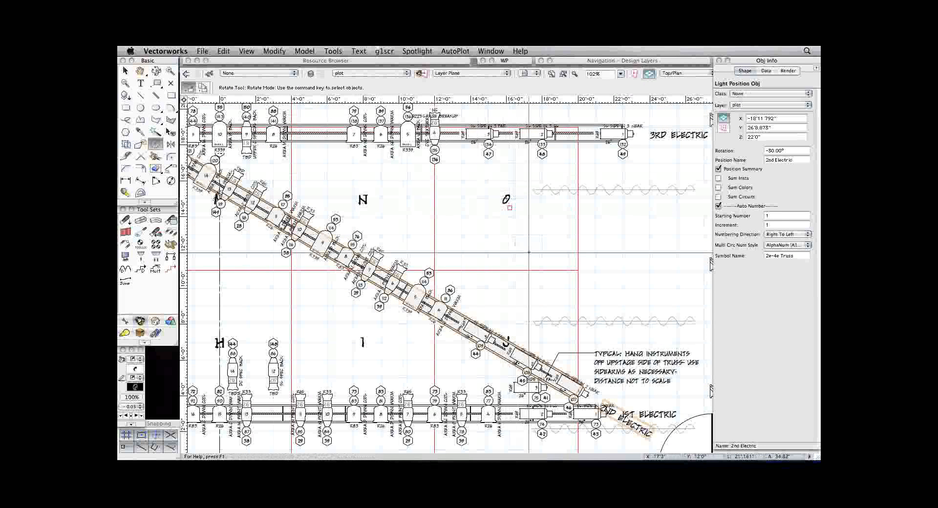
key("x")
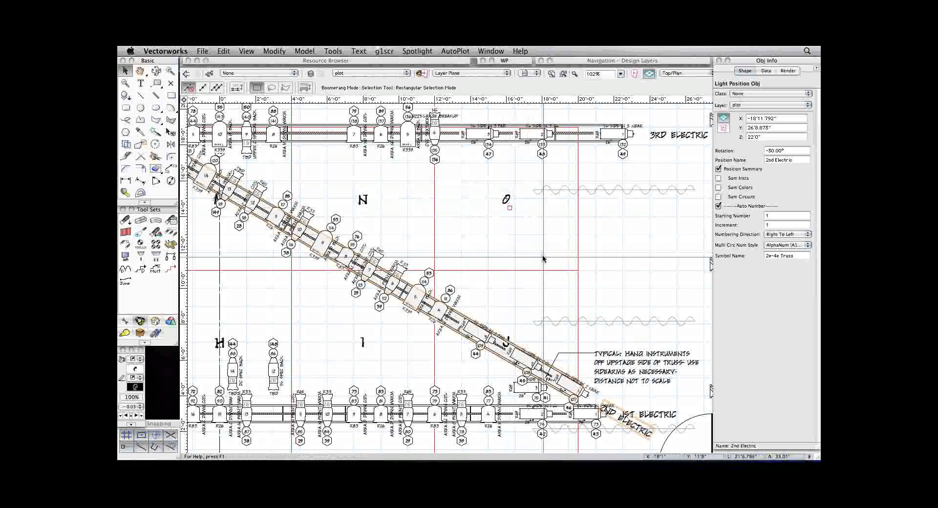
key("r")
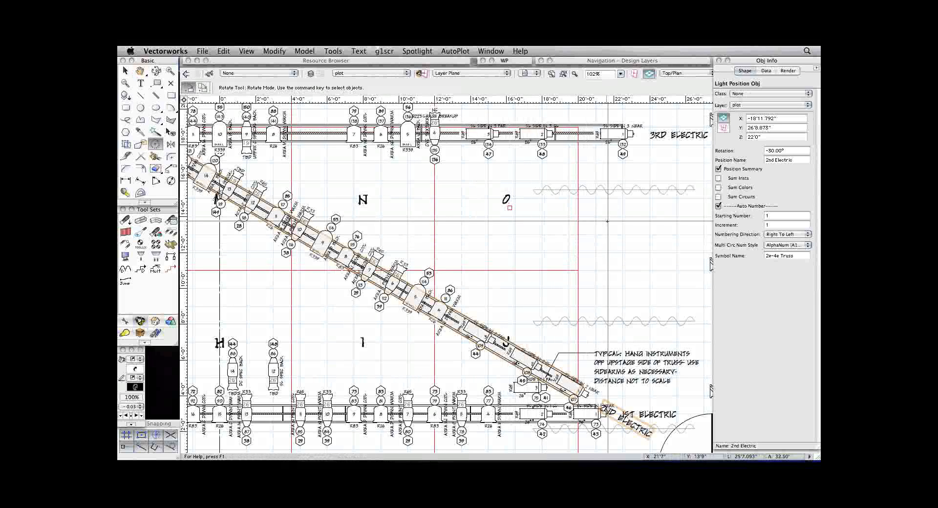
Try enabling automatic Lightwright data exchange in the Spotlight preferences, look through its export fields, and discard the settings.
double_click(739, 63)
key("x")
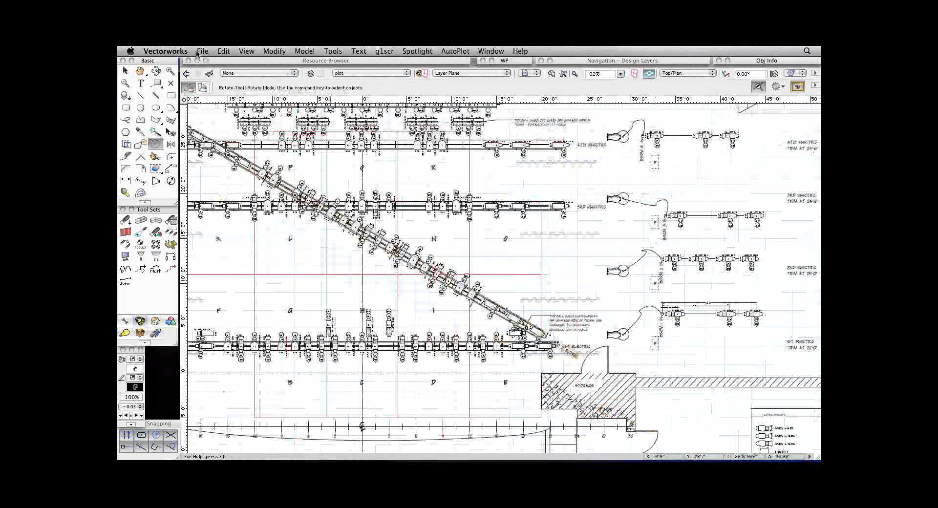
left_click(201, 51)
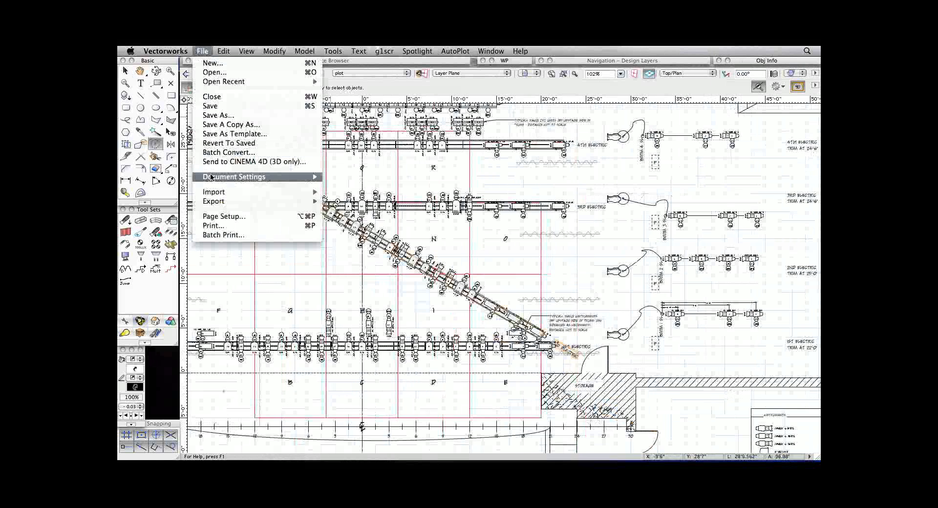
mouse_move(211, 177)
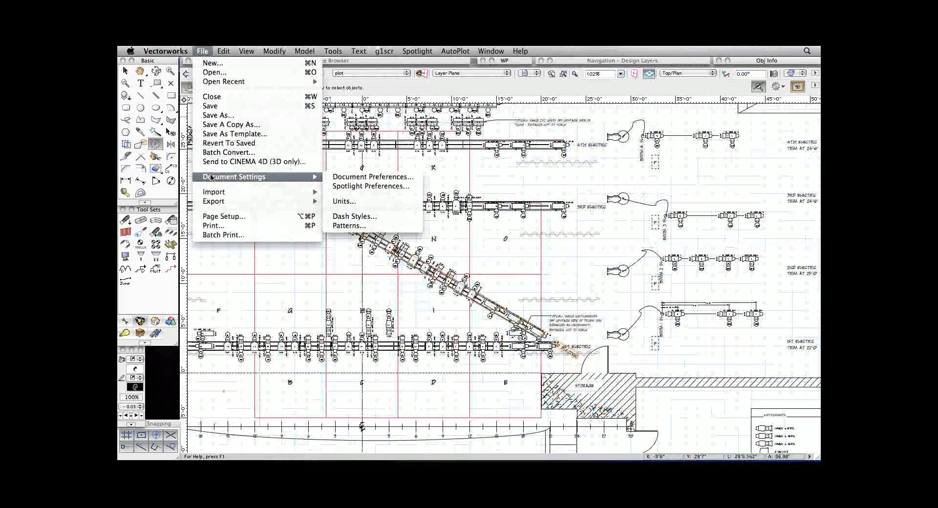
left_click(346, 187)
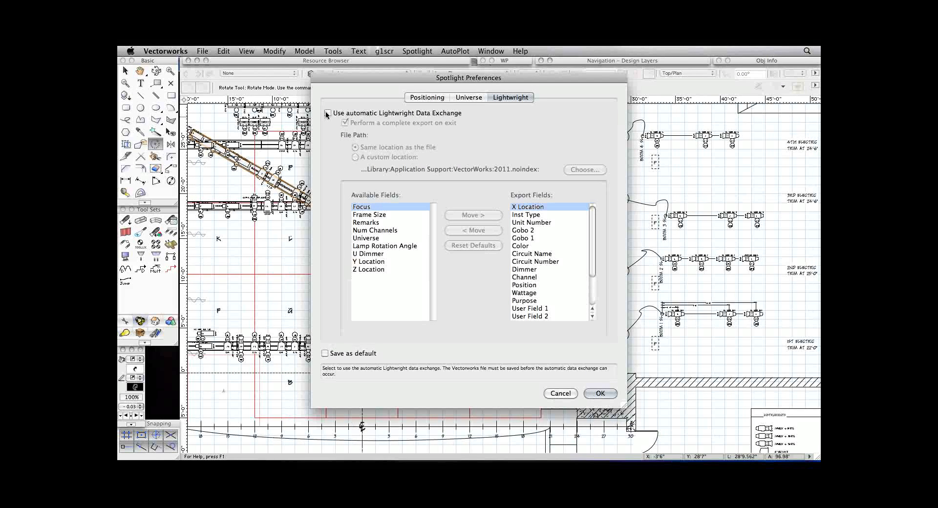
left_click(327, 113)
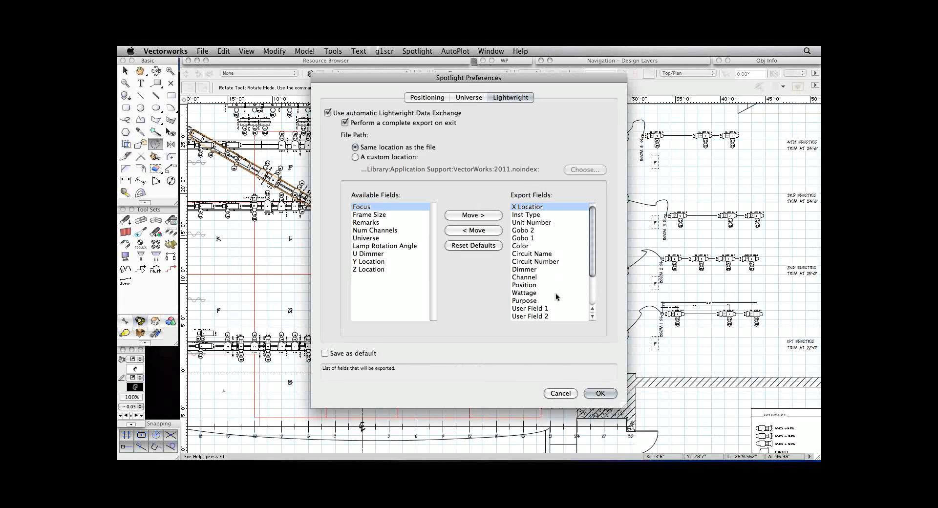
scroll(556, 293, "down", 3)
scroll(556, 292, "up", 3)
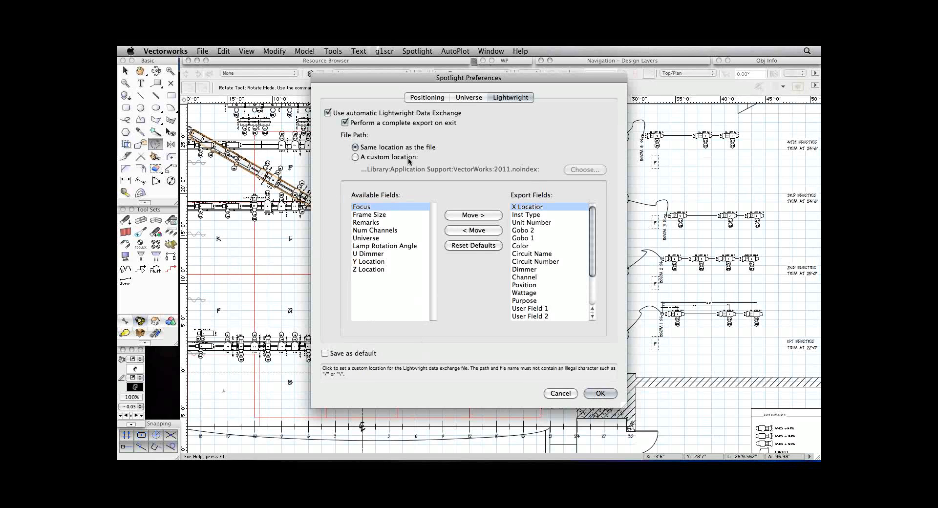
left_click(560, 393)
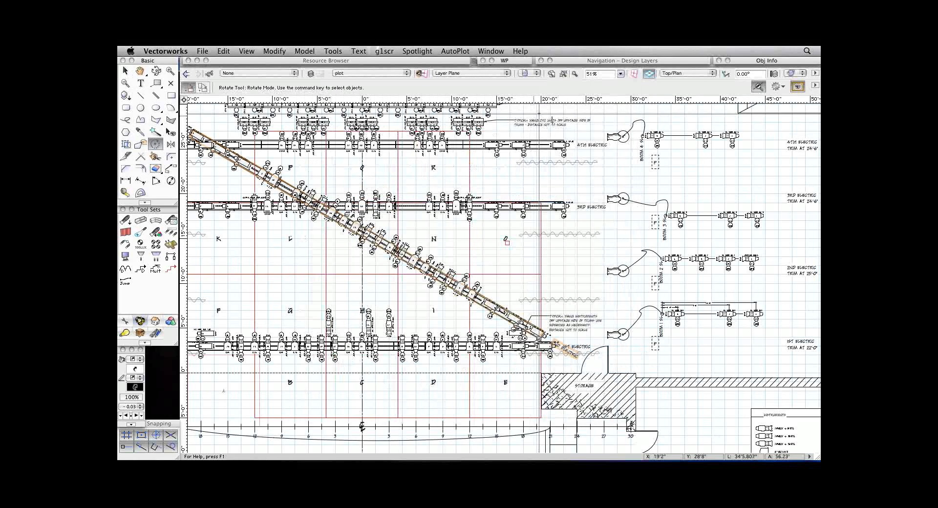
Undo the rotation of the 2nd Electric and its instruments.
key("x")
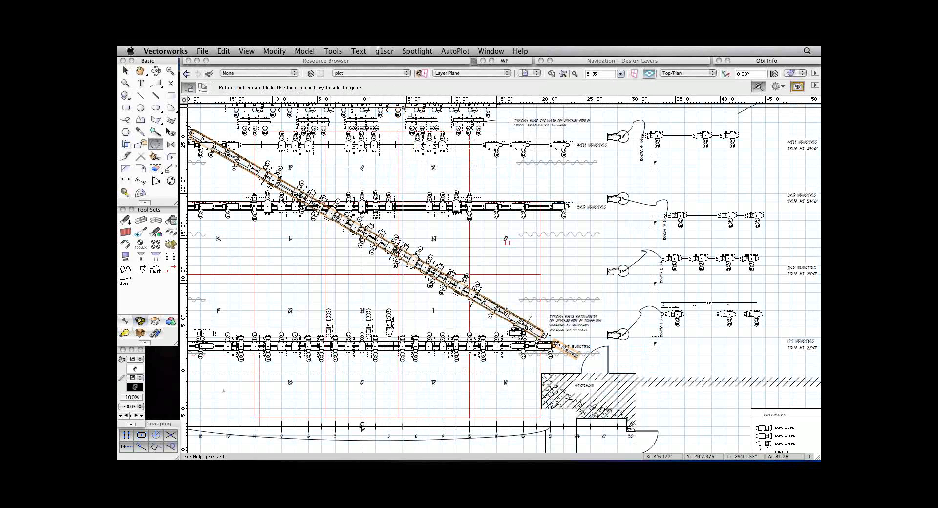
key("super+z")
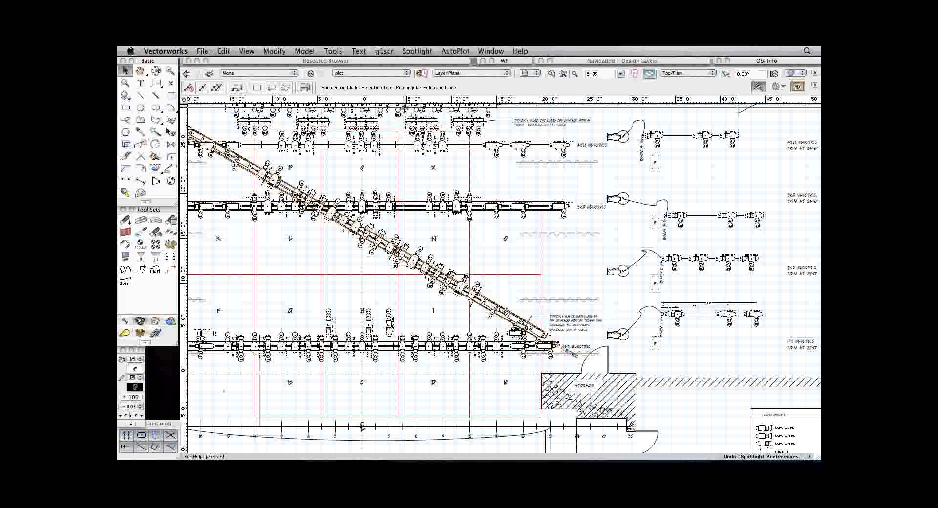
key("super+z")
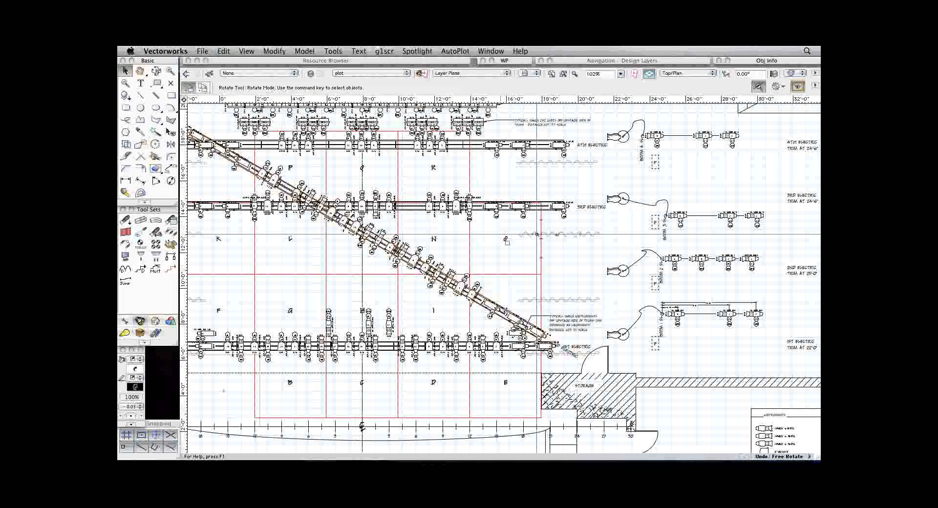
key("x")
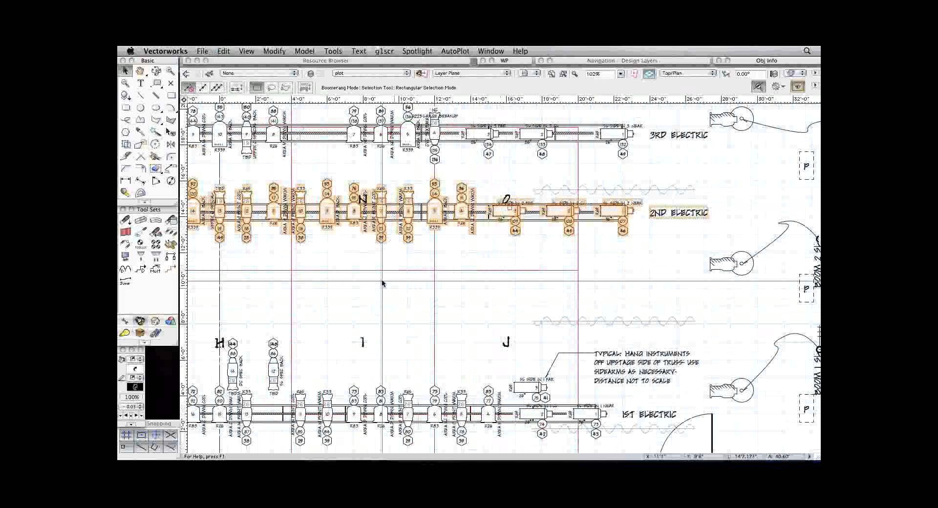
Review the Create Viewport settings for the full light plot and dismiss them without creating a viewport.
key("super+2")
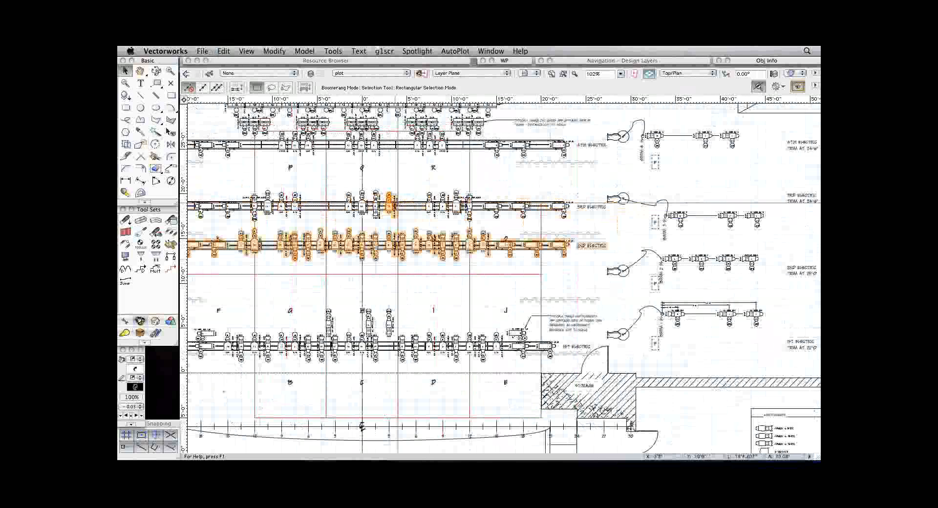
key("super+4")
key("x")
key("x")
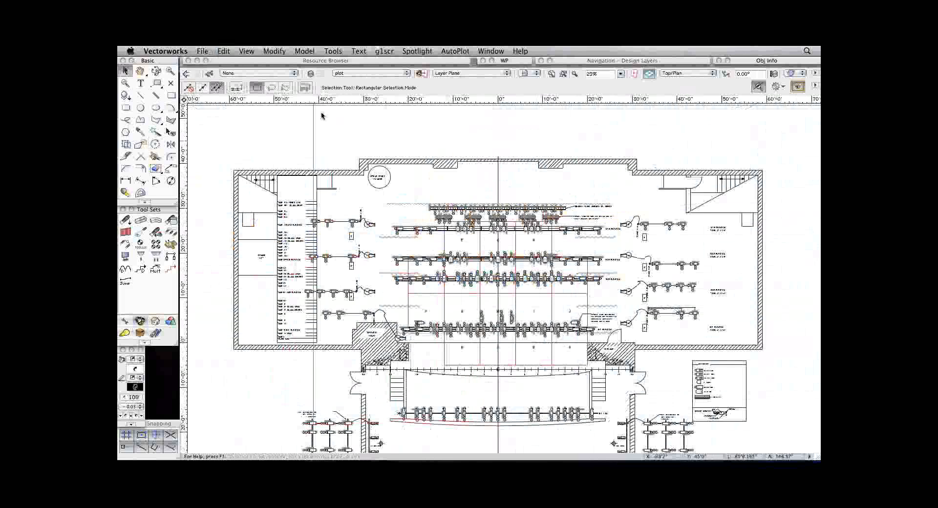
left_click(239, 50)
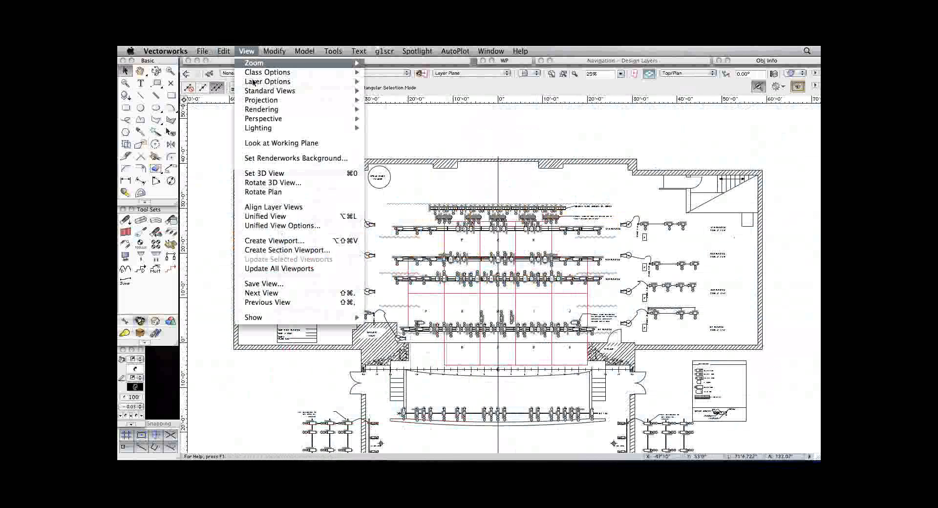
left_click(312, 241)
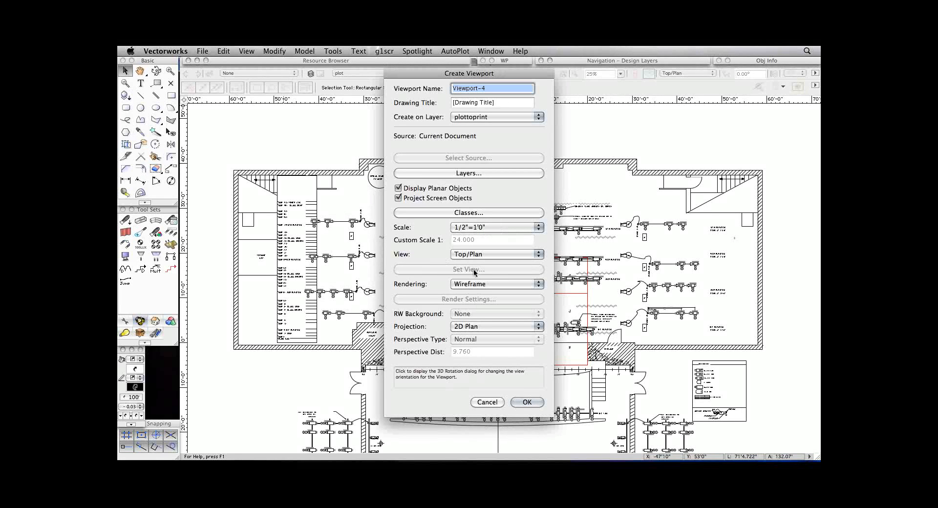
left_click(496, 403)
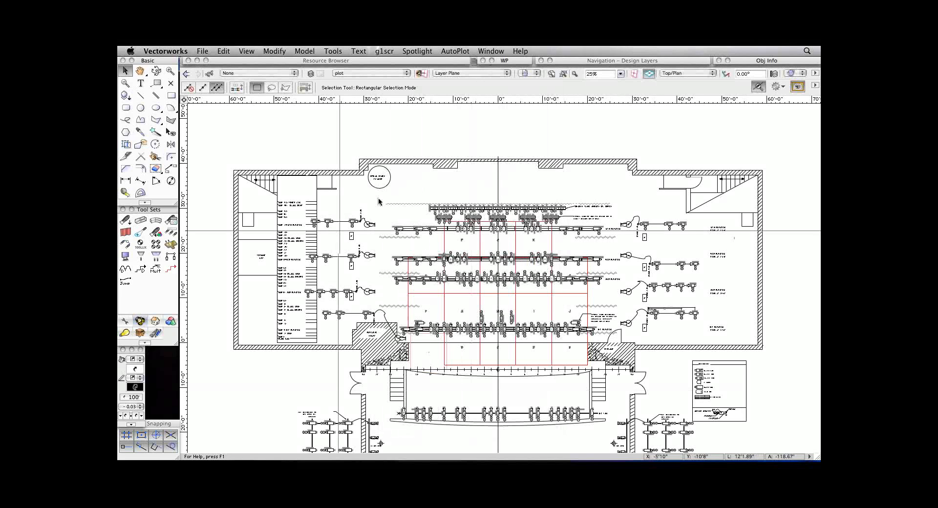
Switch to the 9_plotToPrint saved view and select the plot viewport on the sheet, showing its object properties.
left_click(535, 70)
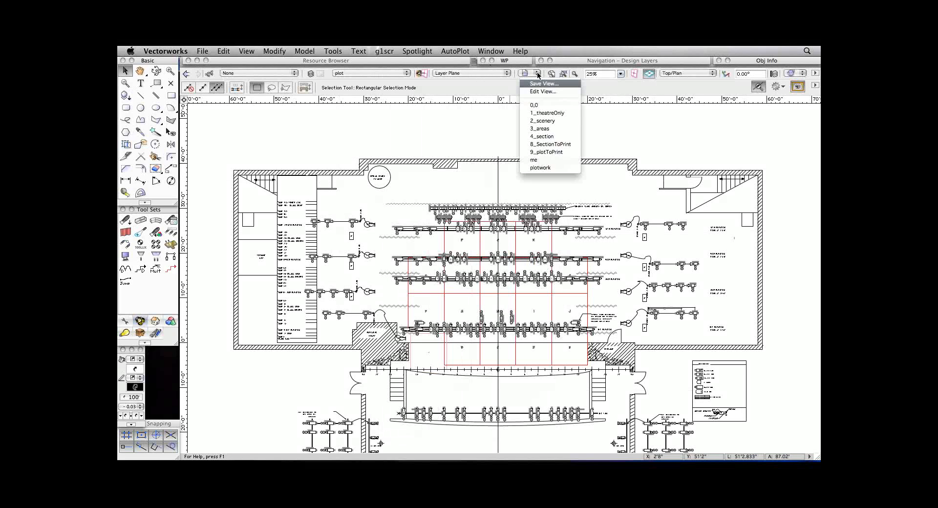
left_click(542, 153)
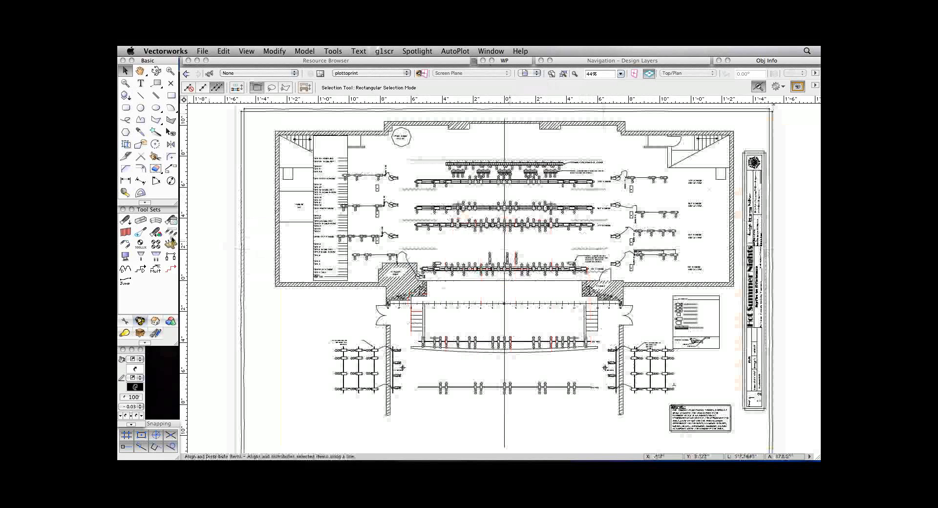
key("super+2")
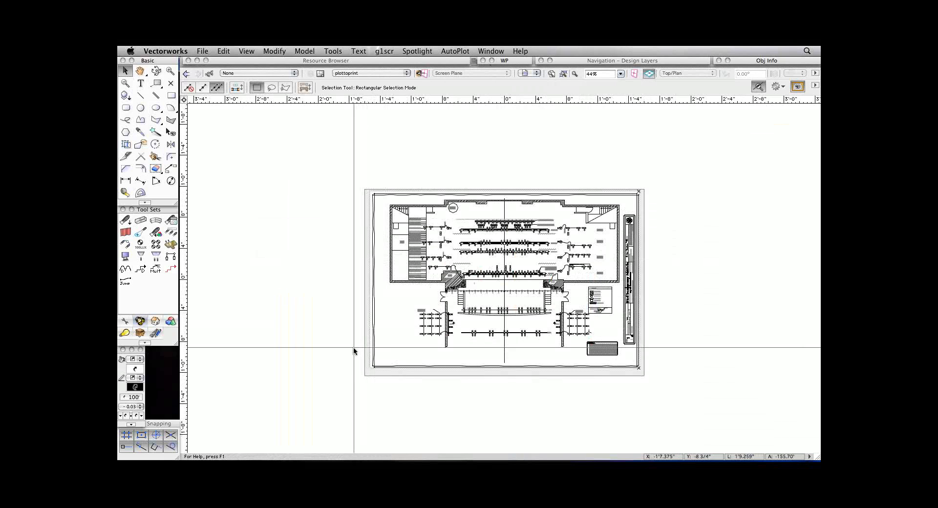
mouse_move(724, 363)
left_mouse_down()
mouse_move(433, 198)
mouse_move(413, 222)
left_mouse_up()
left_click(414, 222)
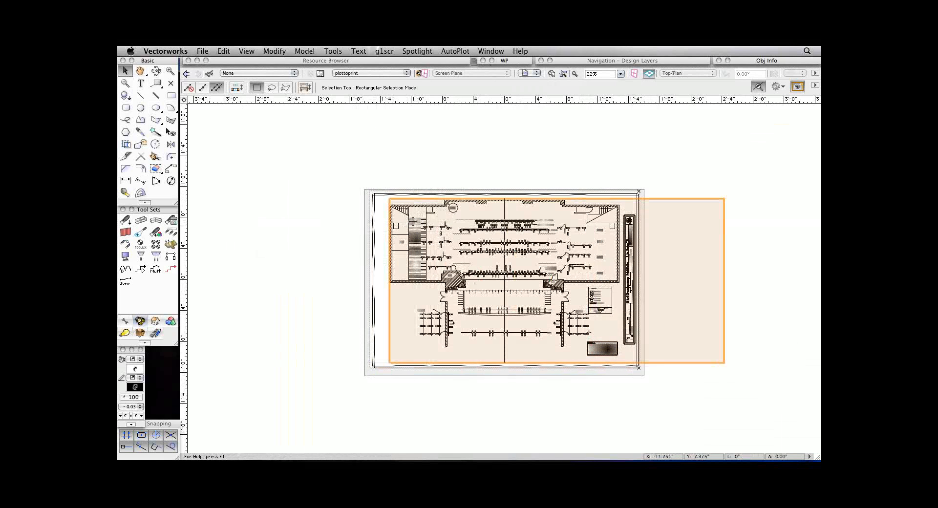
double_click(784, 60)
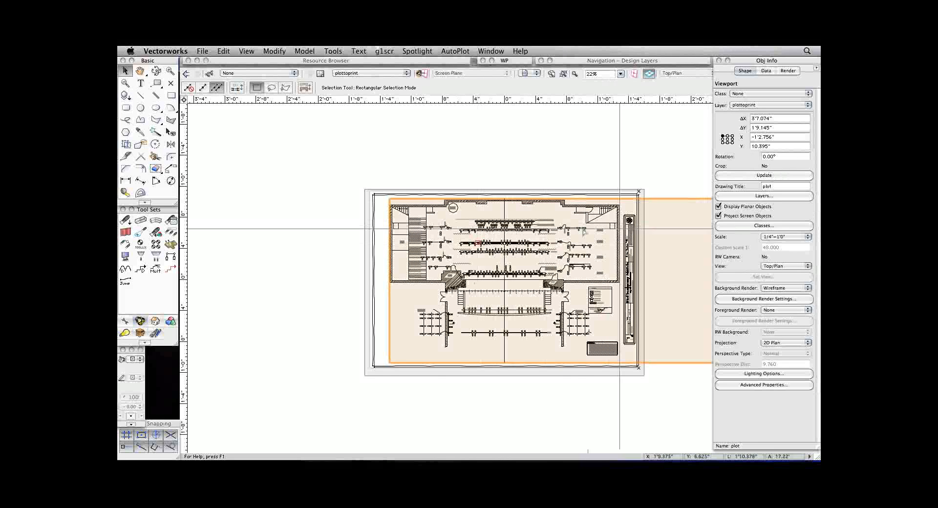
Examine the instrument labels on the 2nd and 3rd Electrics and review the label class visibilities of the plot viewport.
key("c")
left_click_drag(506, 235, 553, 262)
key("x")
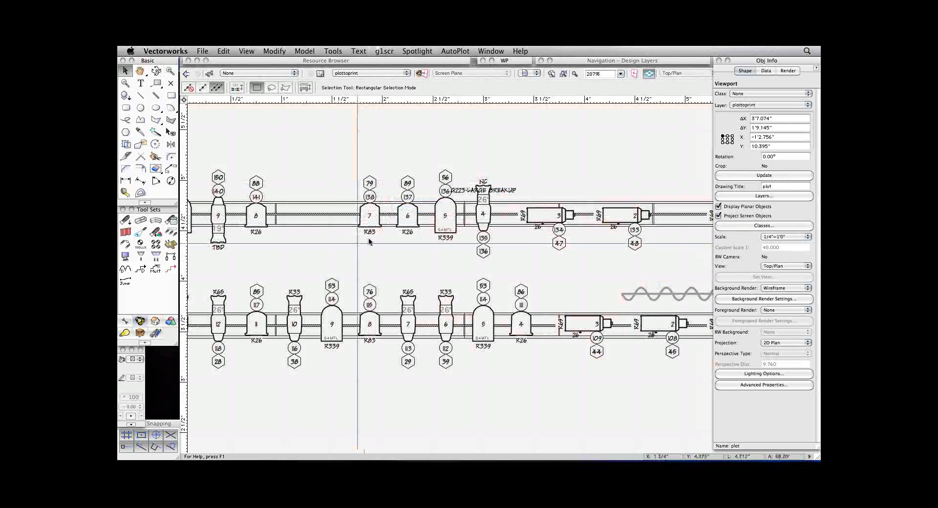
left_click(751, 225)
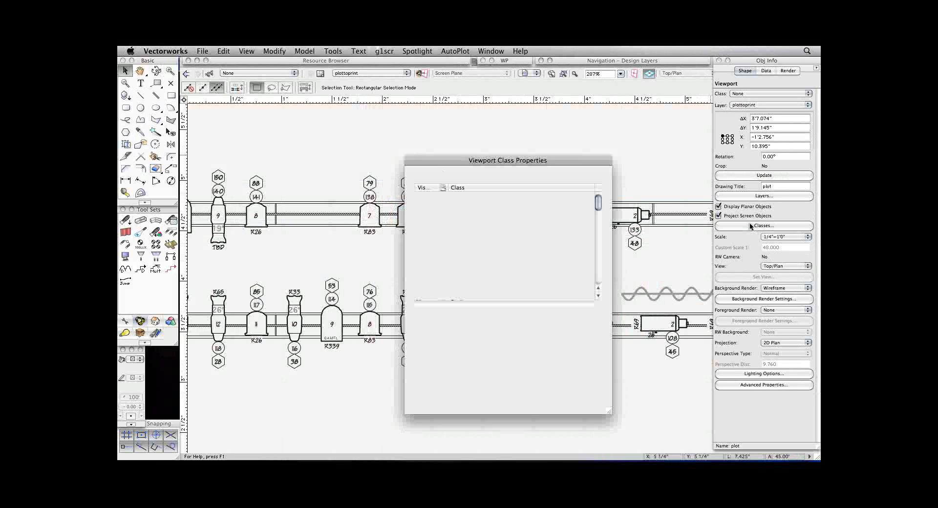
scroll(462, 276, "down", 5)
scroll(454, 275, "down", 3)
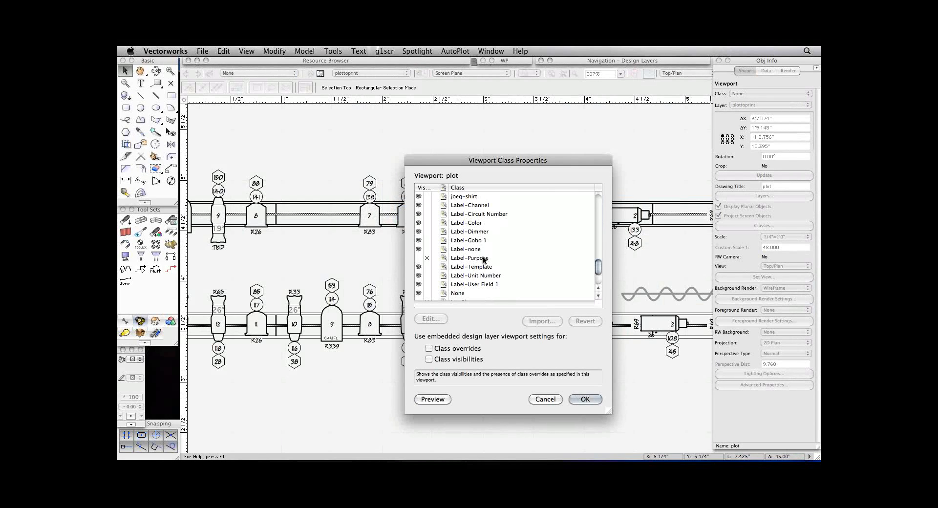
left_click(545, 399)
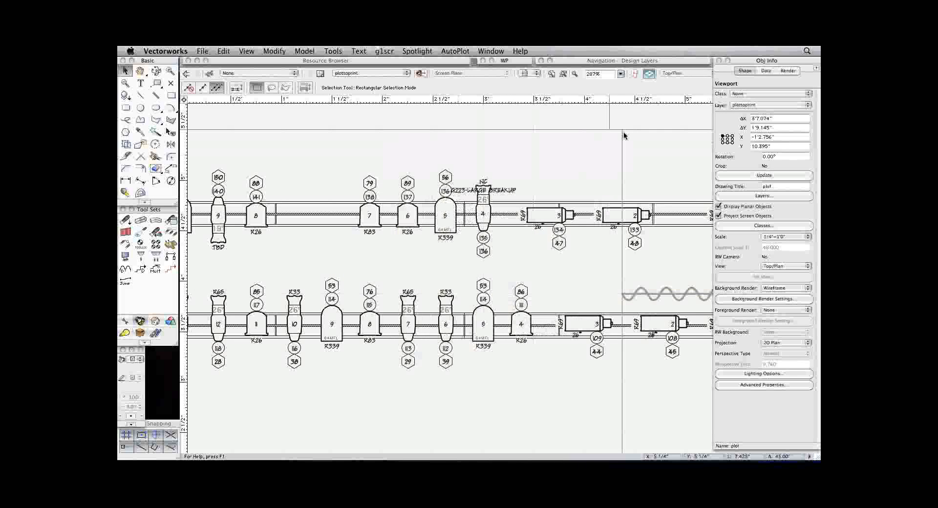
Bring the whole plottoprint sheet back into view and collapse the object properties to inspect the finished plate.
key("super+2")
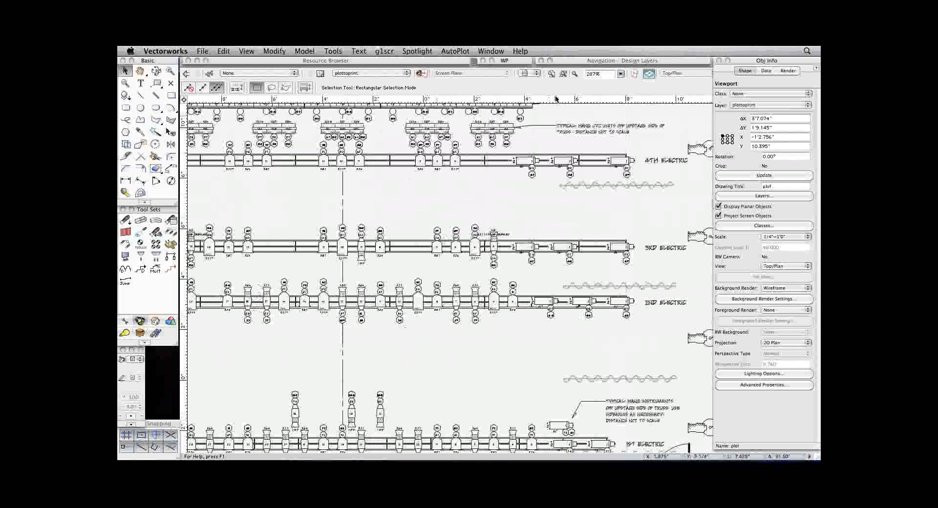
key("super+2")
key("super+4")
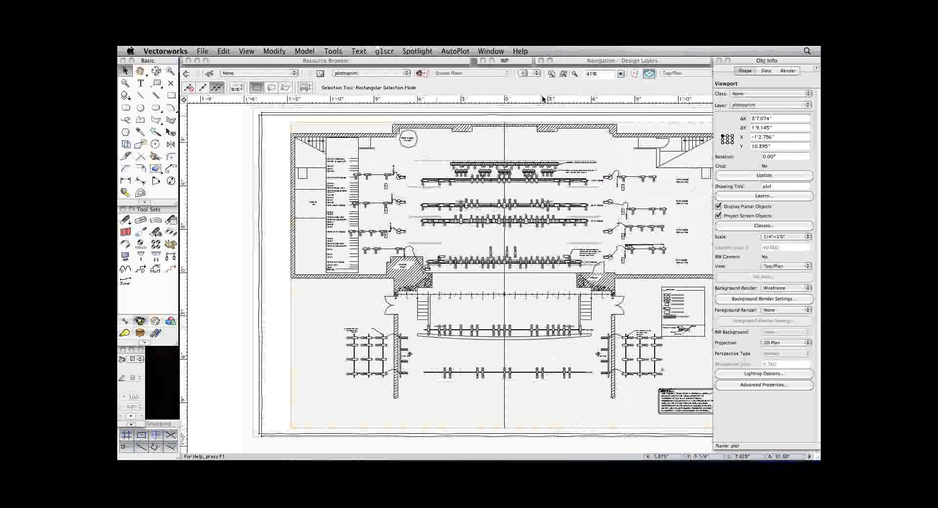
double_click(736, 64)
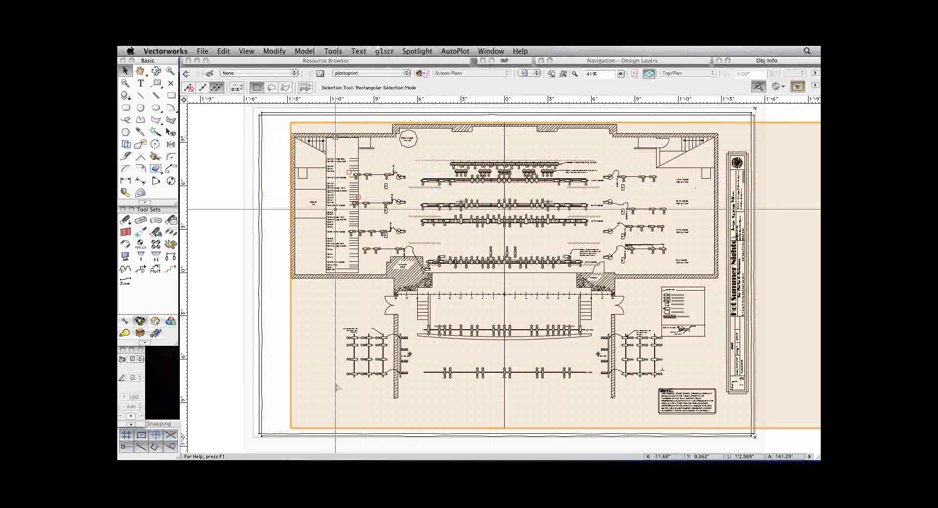
mouse_move(804, 457)
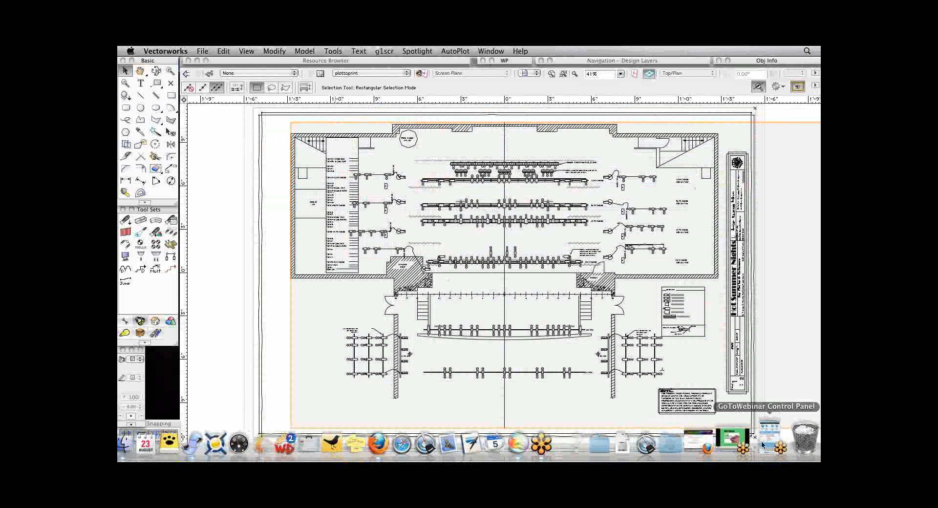
left_click(764, 445)
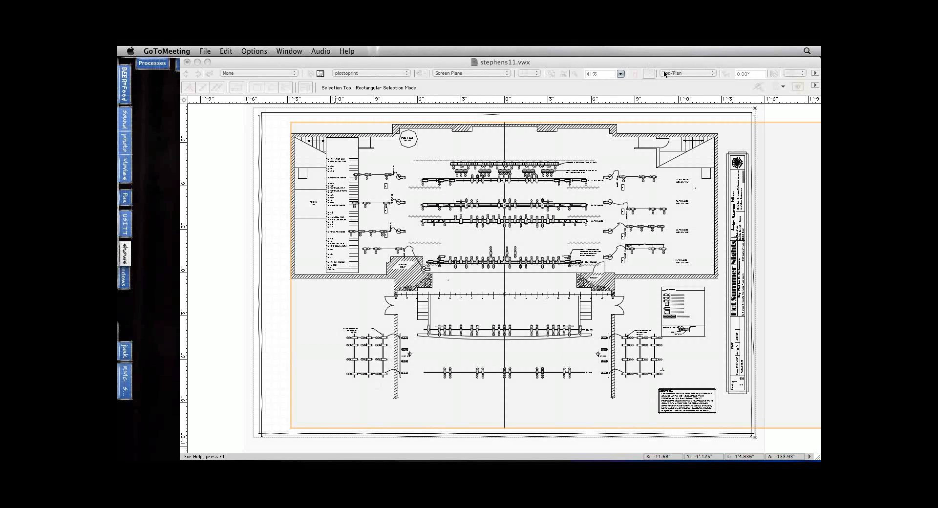
left_click(211, 189)
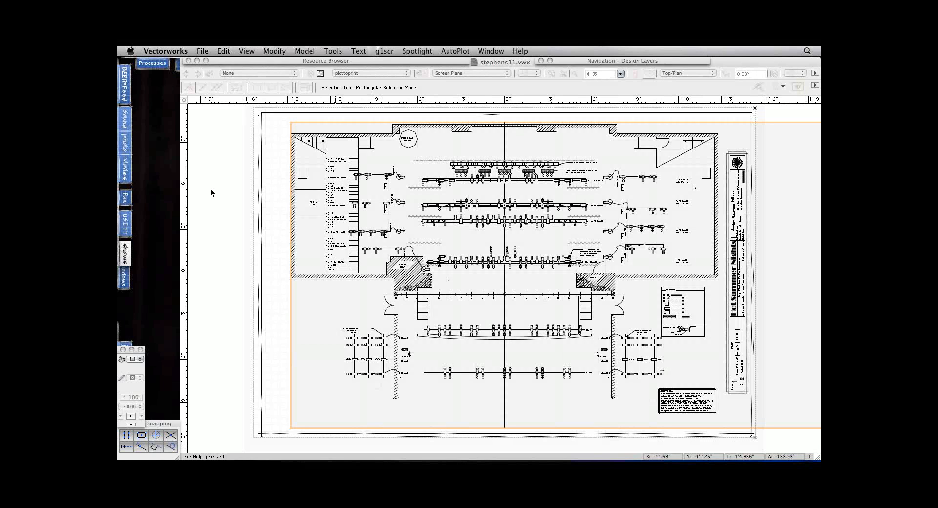
left_click(204, 51)
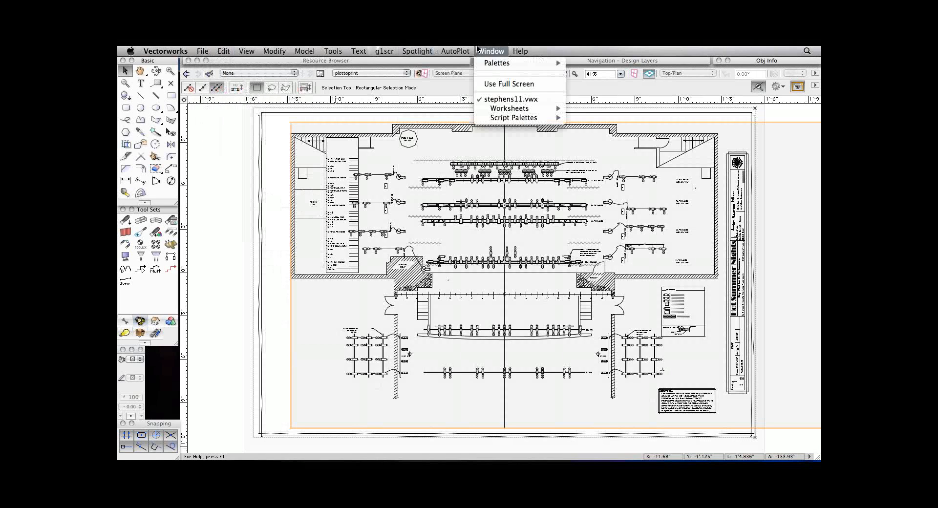
left_click(449, 50)
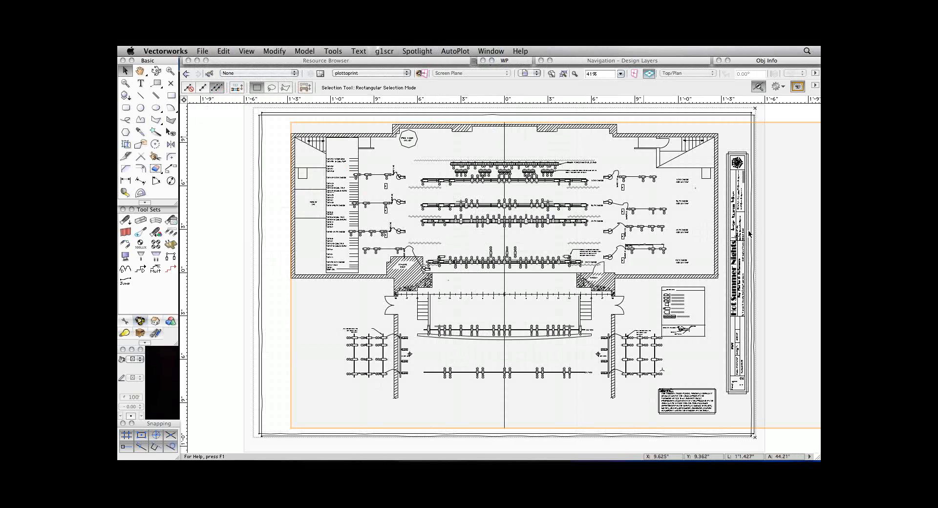
key("super+Tab")
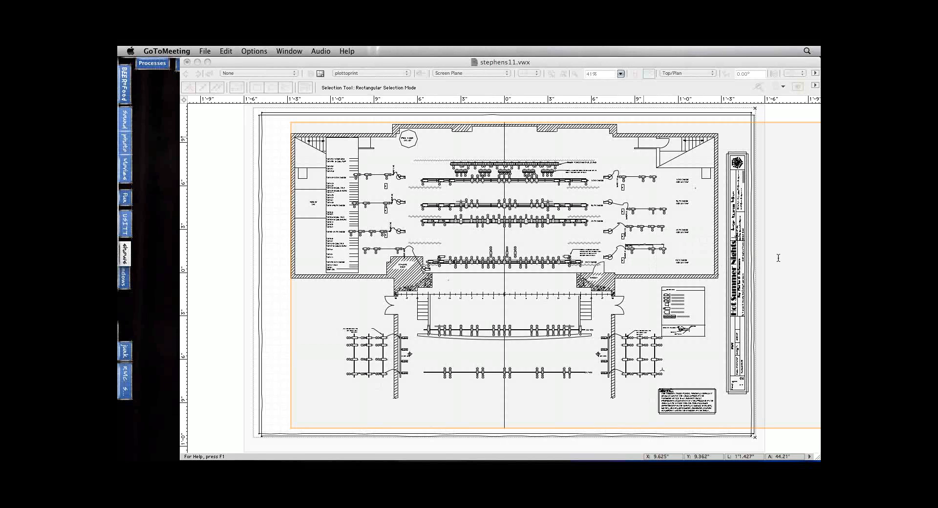
left_click(225, 284)
Switch from the plottoprint sheet to the plotwork saved view of the plot design layer.
left_click(535, 73)
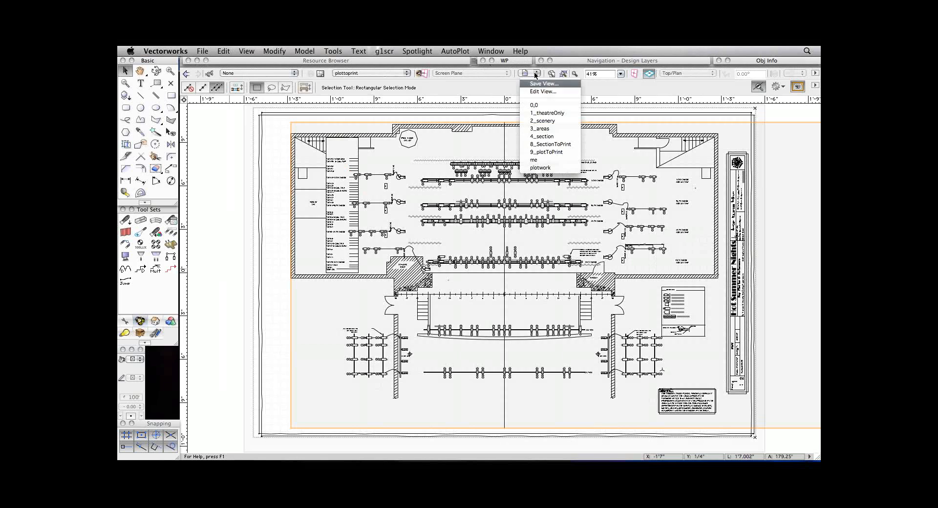
left_click(545, 168)
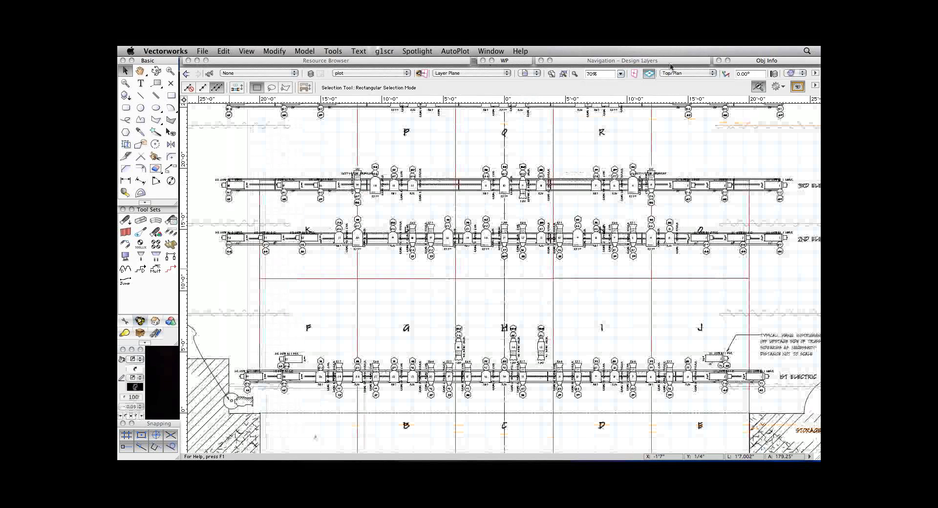
key("super+Tab")
key("super+Tab")
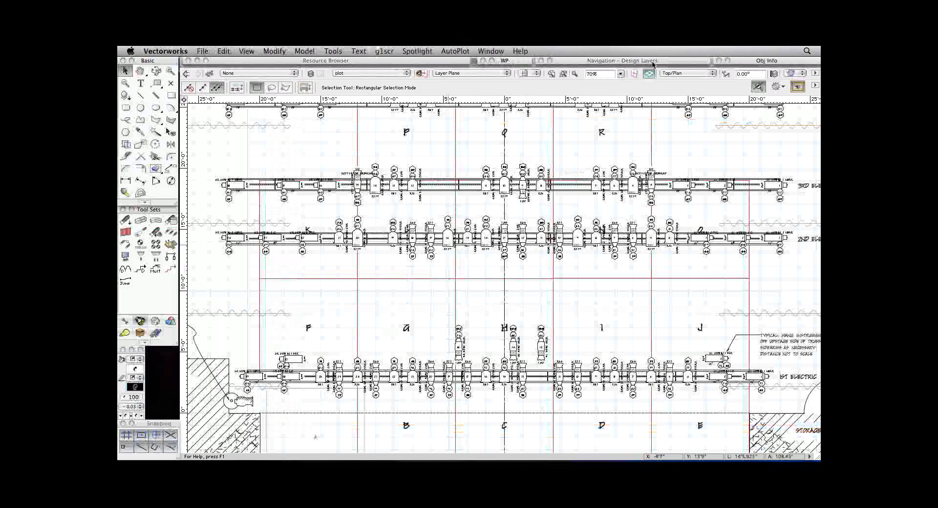
key("super+Tab")
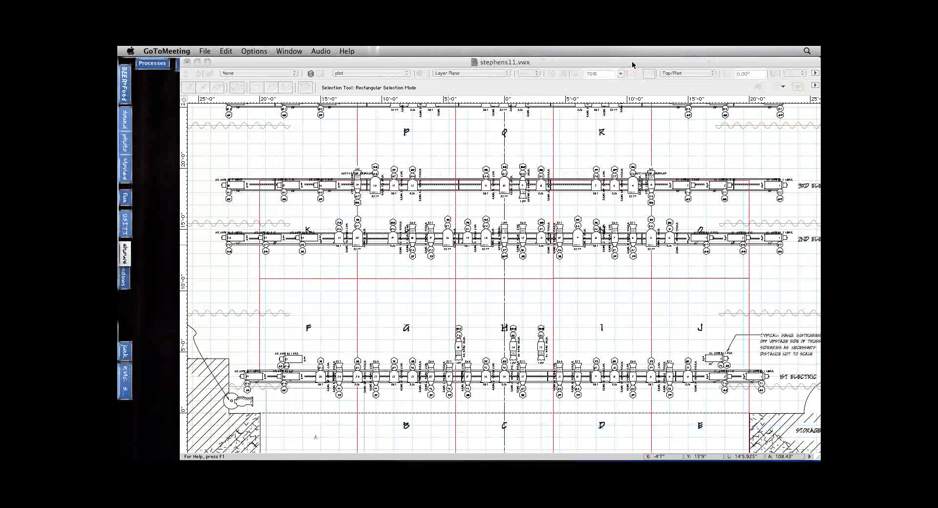
left_click(375, 291)
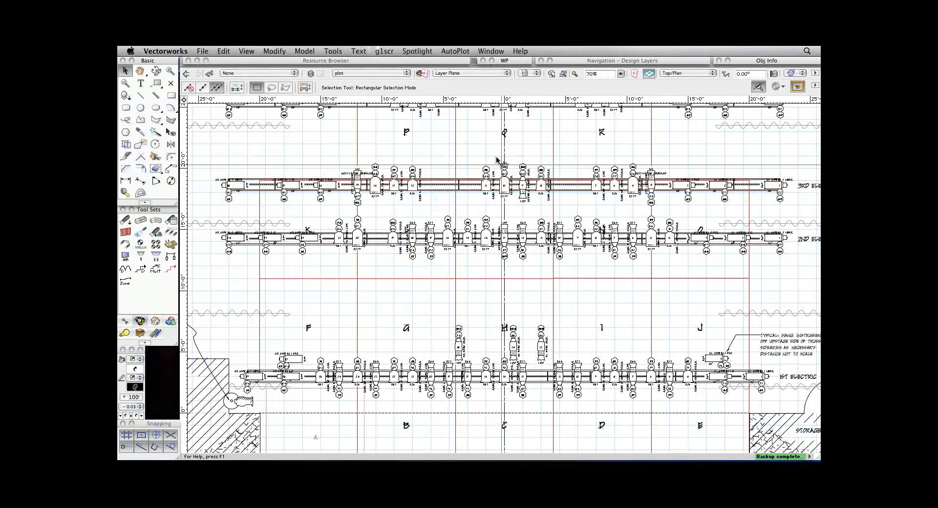
Show the light plot in Left Isometric view, with the electrics, acting areas and front-of-house positions framed together.
key("super+Down")
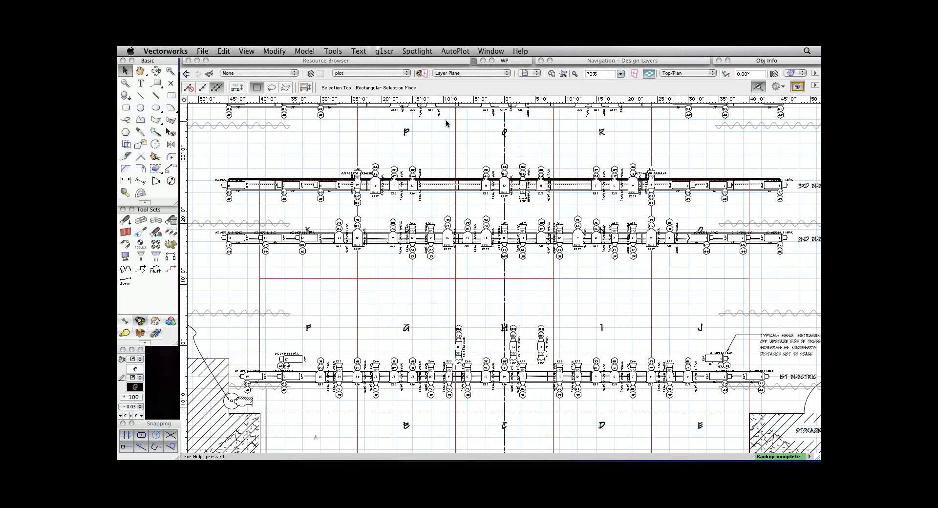
key("space")
left_click_drag(483, 312, 498, 278)
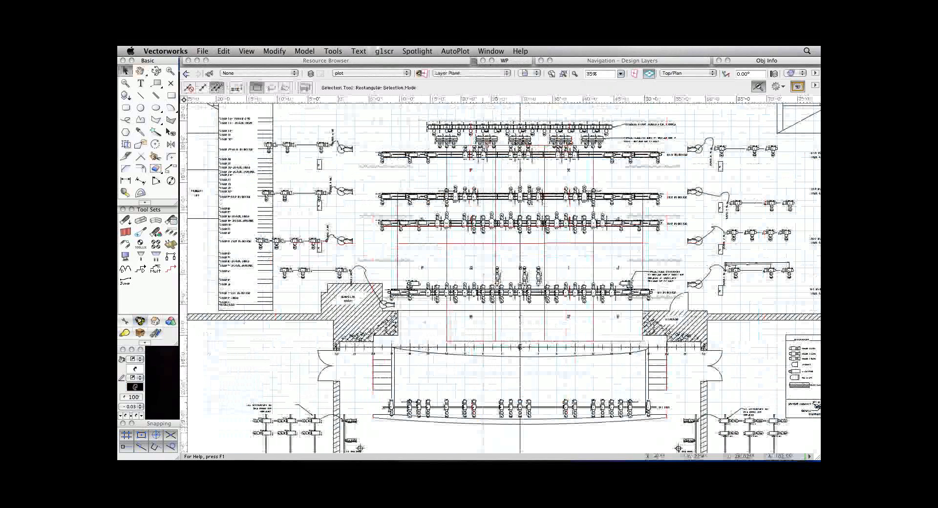
key("KP_1")
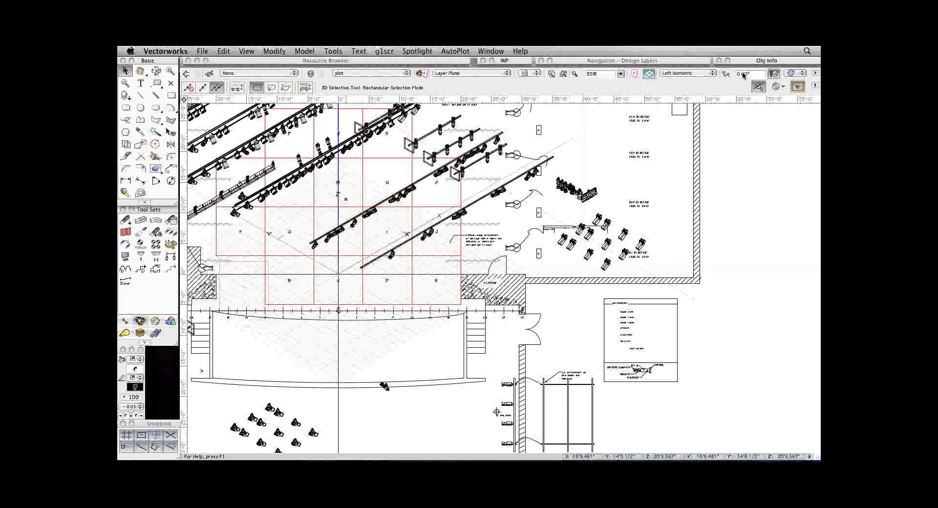
key("space")
left_click_drag(297, 332, 463, 389)
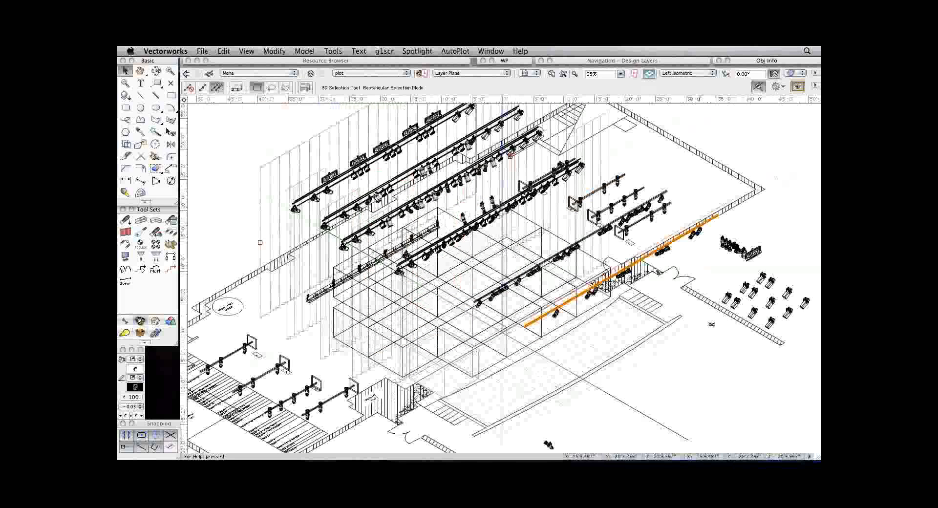
Select the Source 4 19deg unit 9 on the 2nd FOH position and set its Focus to A.
left_click(556, 315)
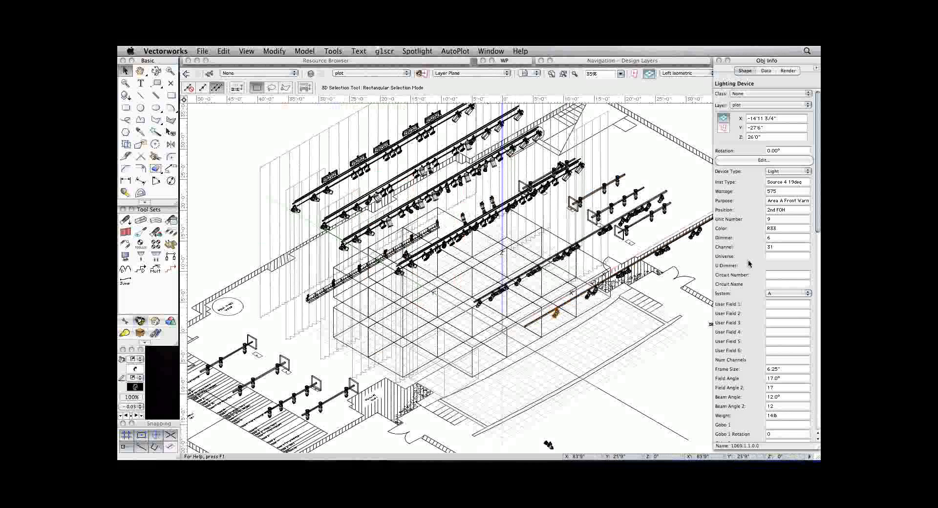
scroll(749, 264, "down", 15)
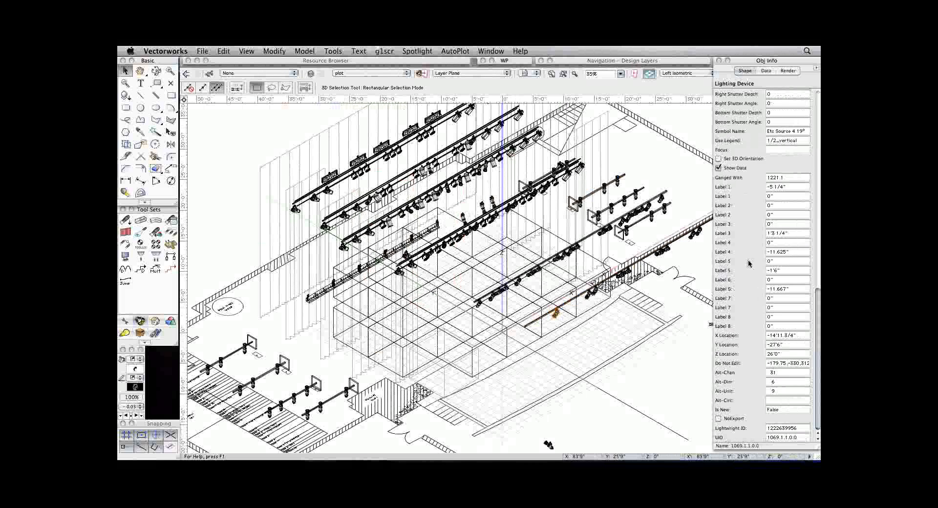
scroll(749, 264, "up", 5)
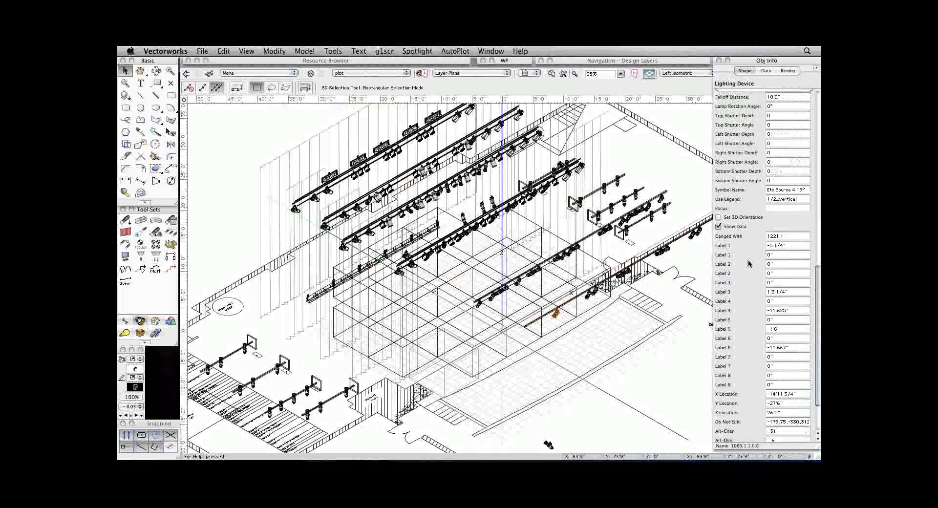
left_click(783, 209)
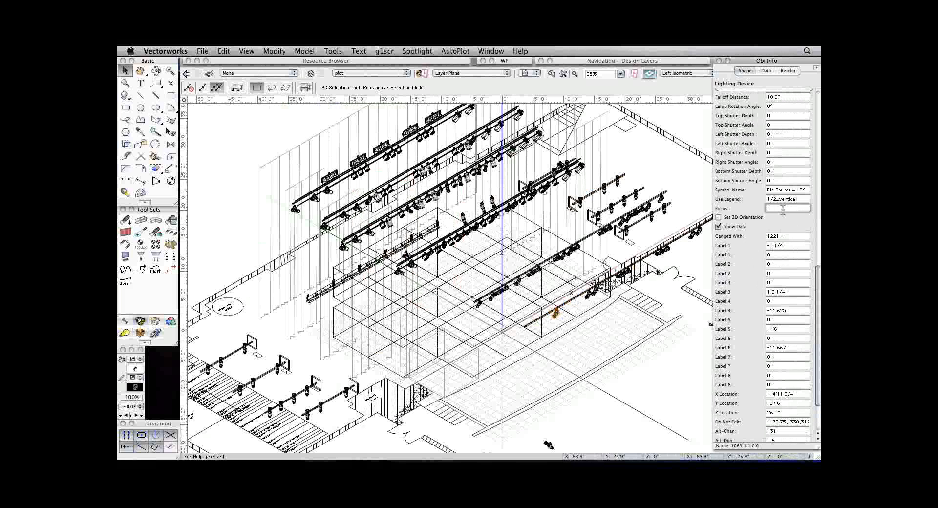
key("Return")
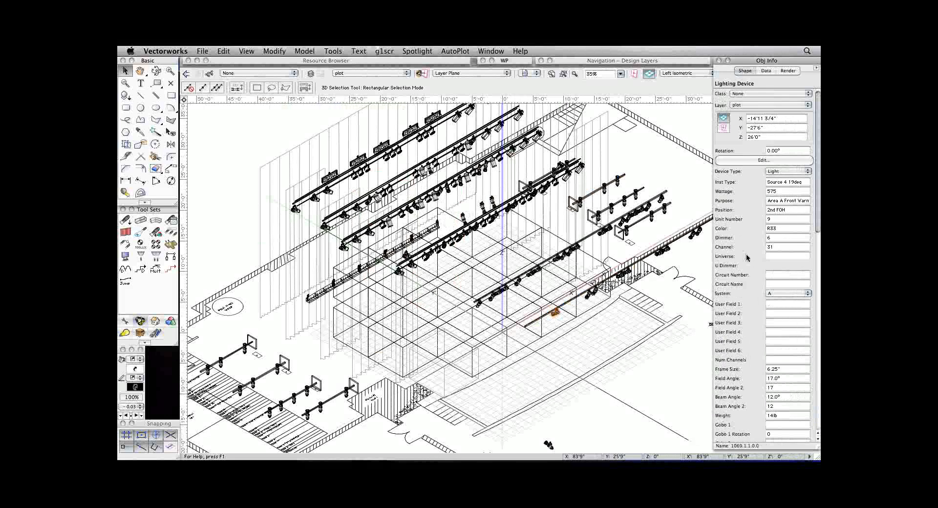
Turn on Draw Beam for the selected 2nd FOH instrument and deselect it.
scroll(746, 257, "down", 10)
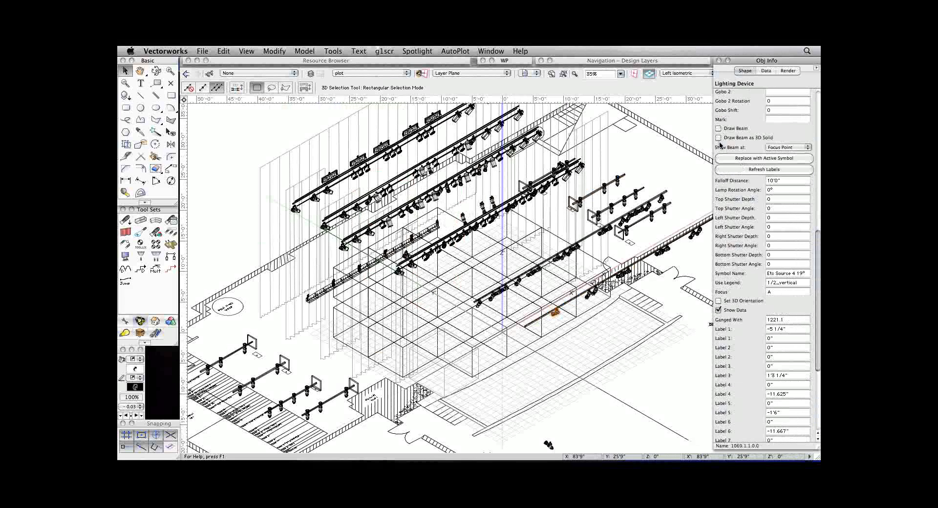
left_click(718, 127)
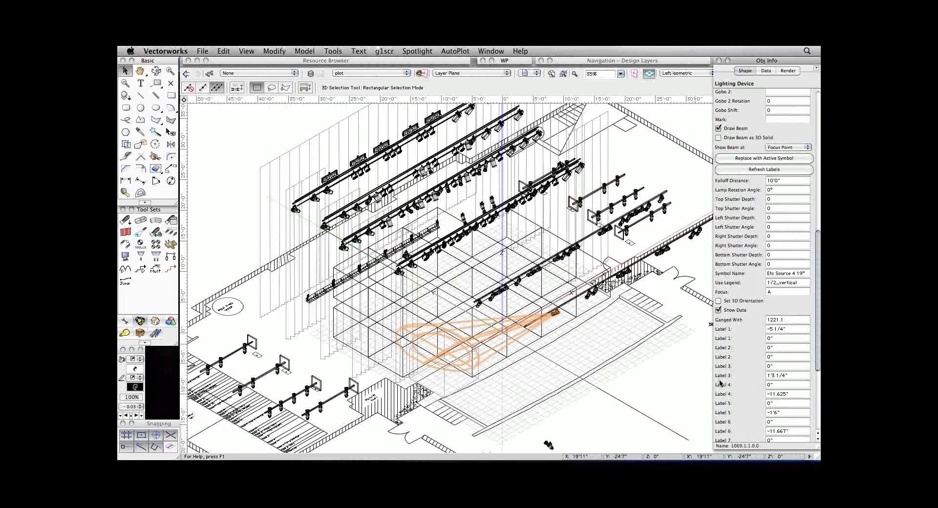
left_click(667, 395)
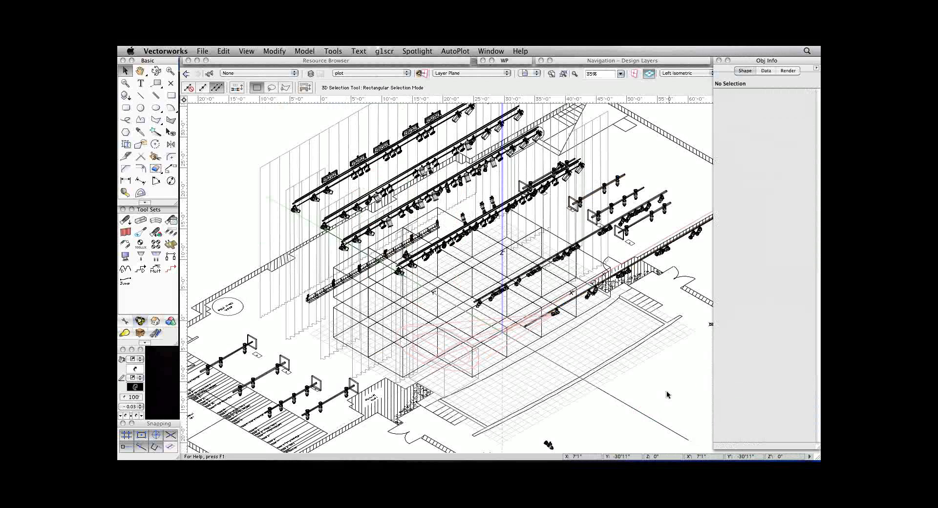
Examine the instrument's beam over the acting areas, alternating between Right Isometric and Left Isometric views.
key("3")
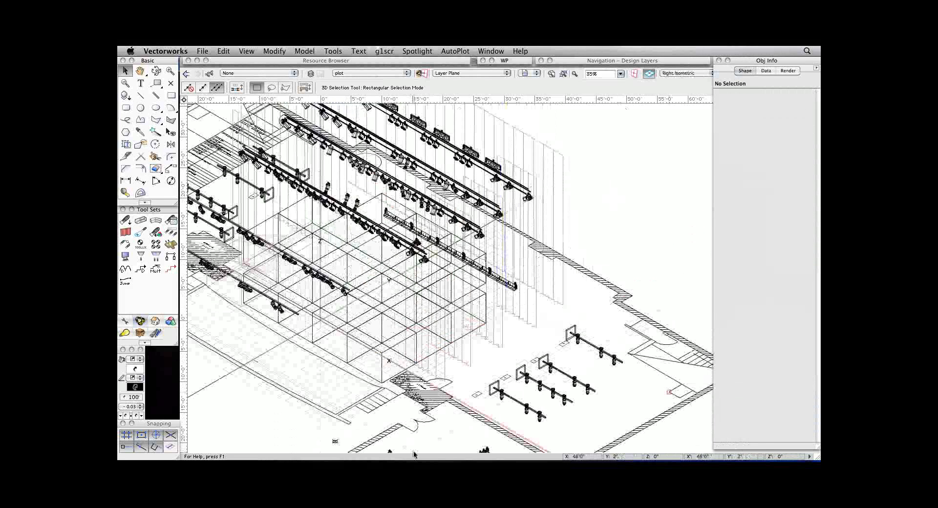
key("Left")
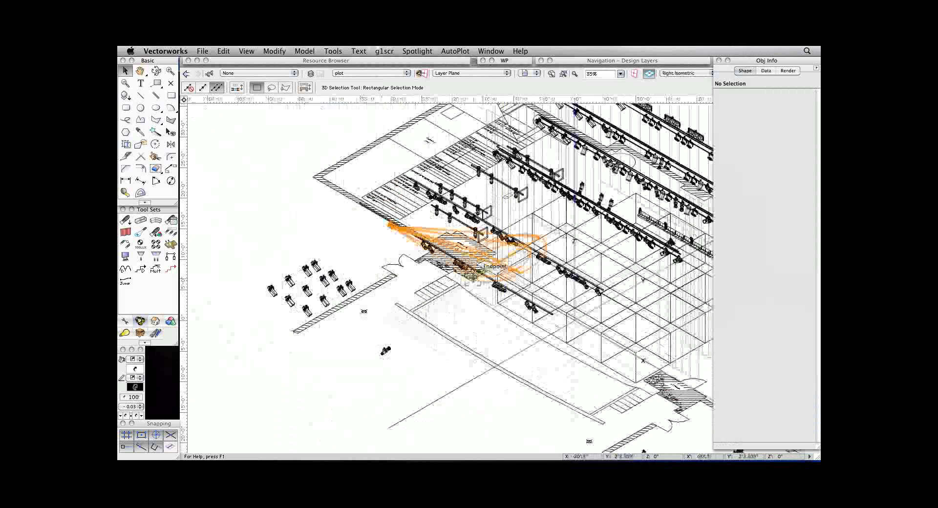
key("1")
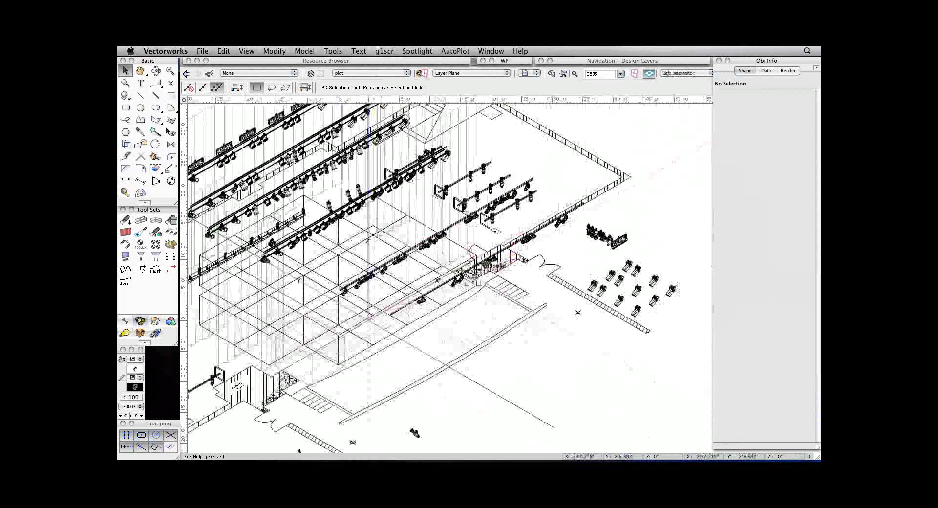
key("4")
key("1")
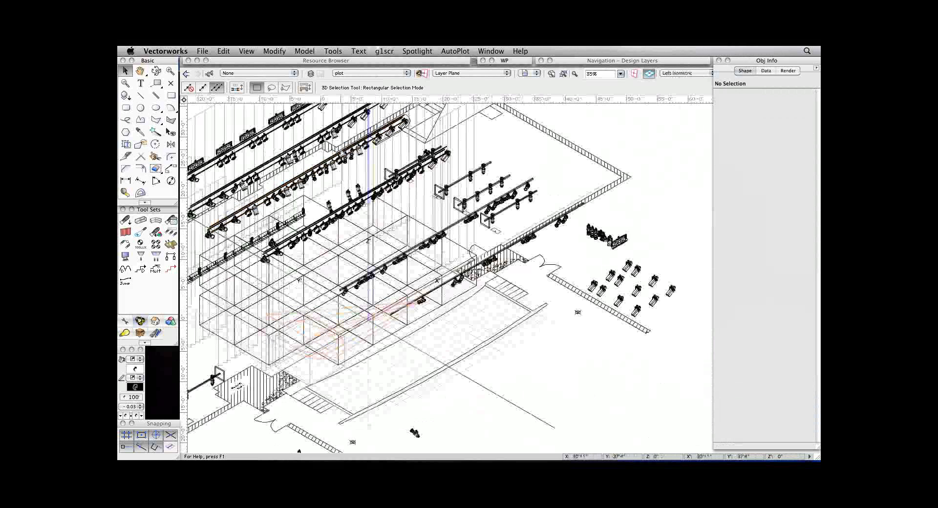
key("3")
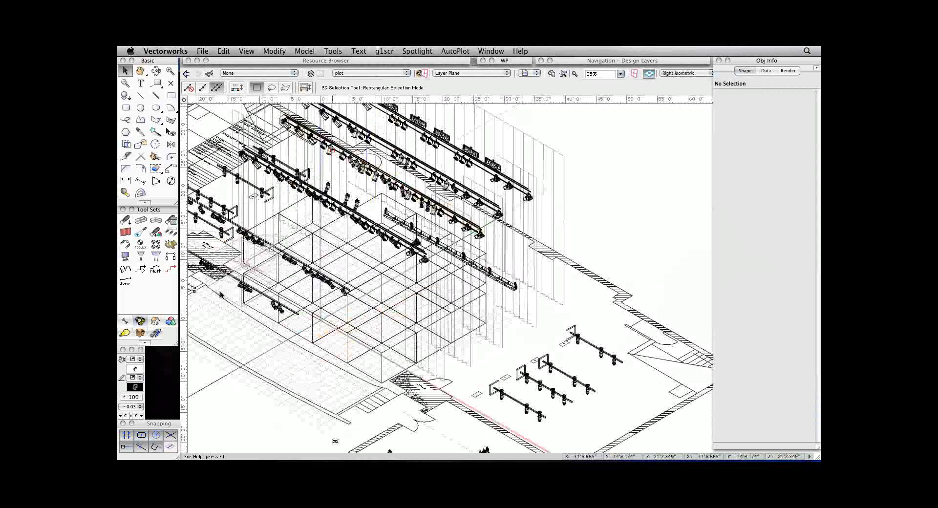
key("space")
left_click_drag(215, 302, 382, 328)
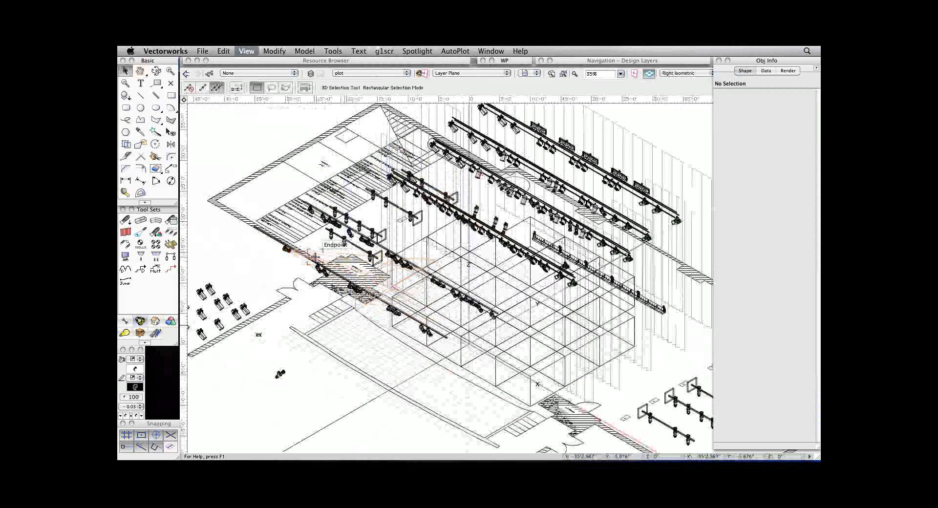
Return to Top/Plan view, examine the dimensioned instruments on the 1 SL boom, and review the available Spotlight commands.
key("super+5")
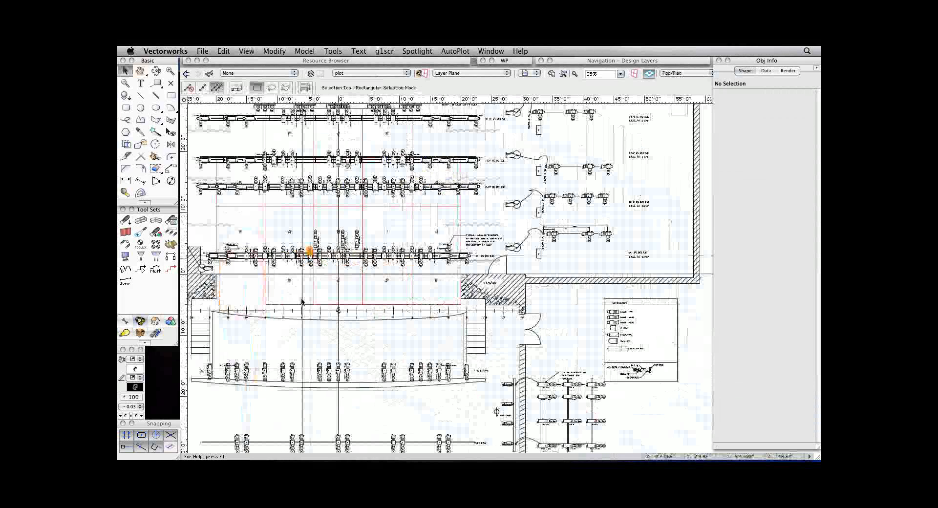
scroll(502, 306, "down", 3)
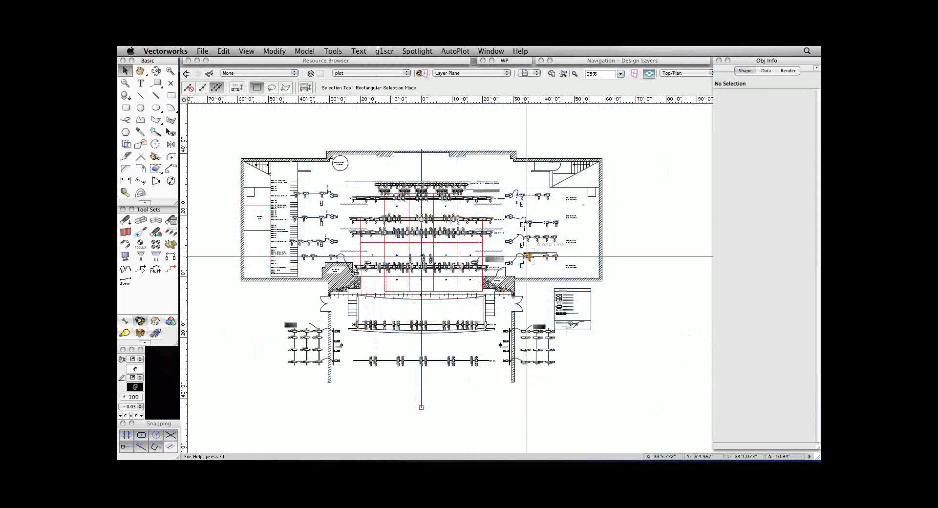
key("c")
left_click_drag(505, 248, 567, 277)
key("x")
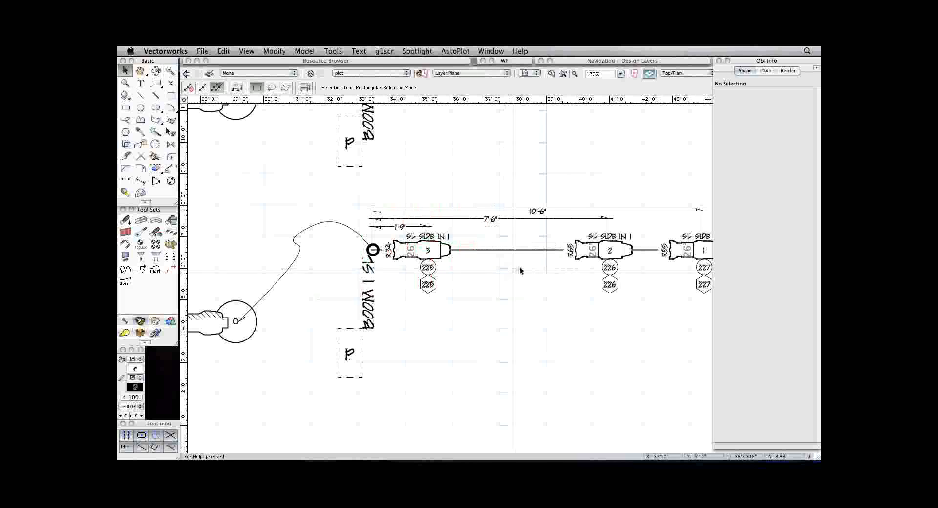
double_click(760, 62)
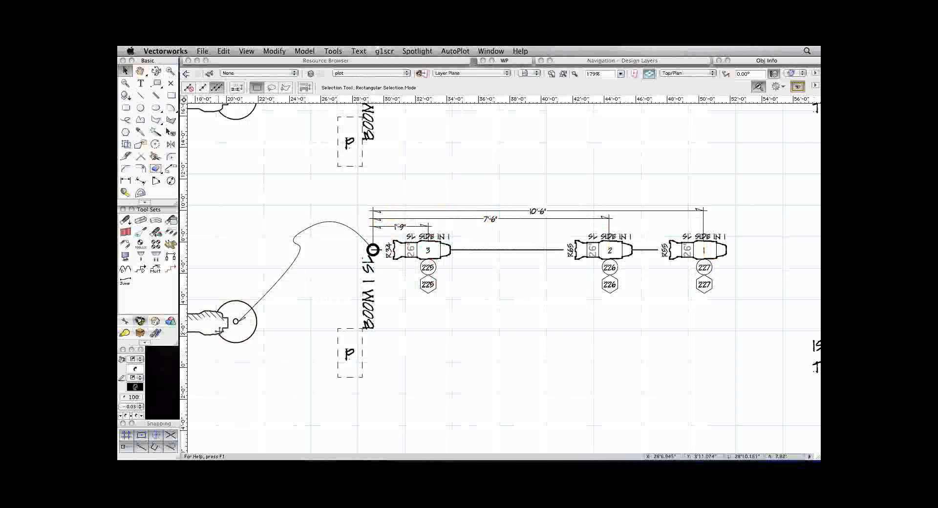
key("super+2")
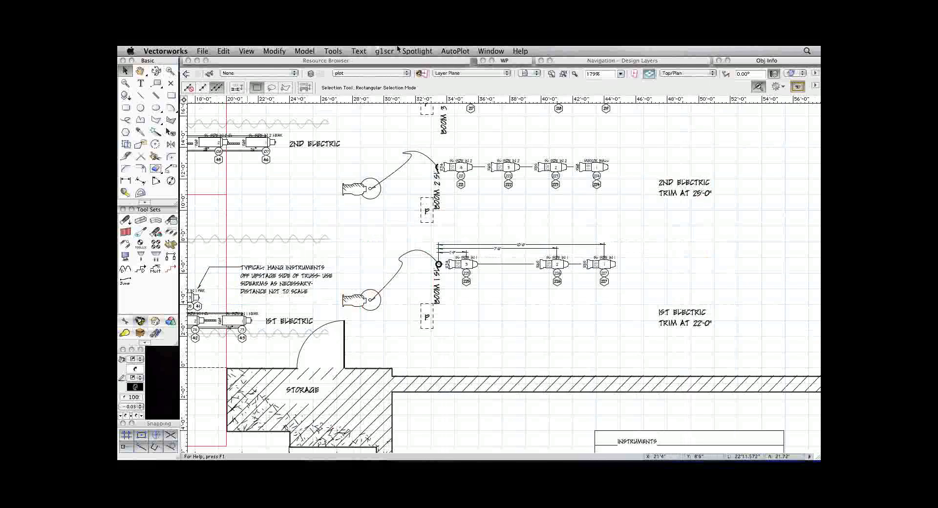
left_click(418, 52)
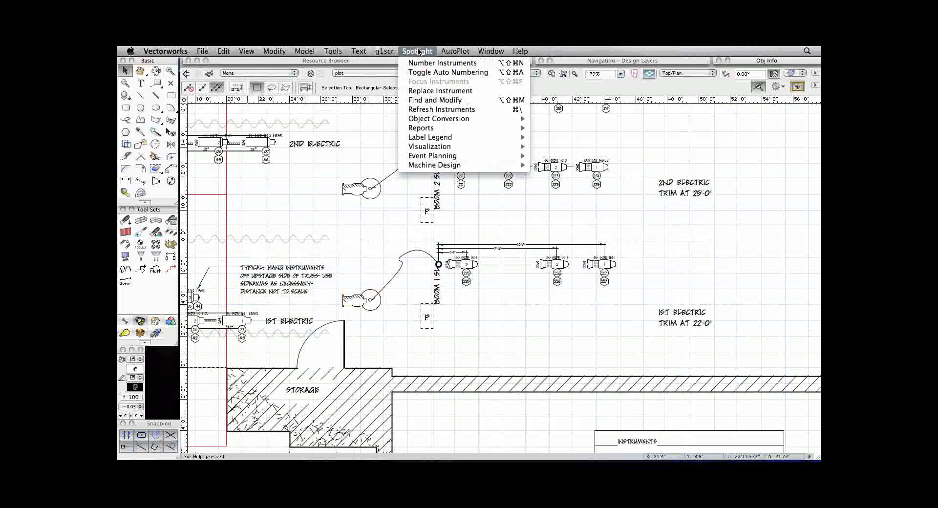
left_click(418, 51)
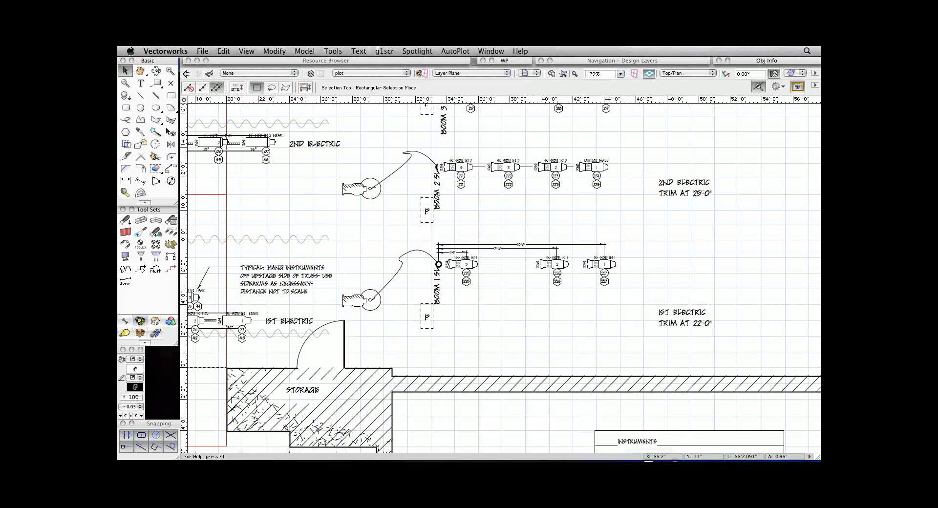
Switch to the GoToWebinar Control Panel to check it and return to the light plot.
mouse_move(722, 450)
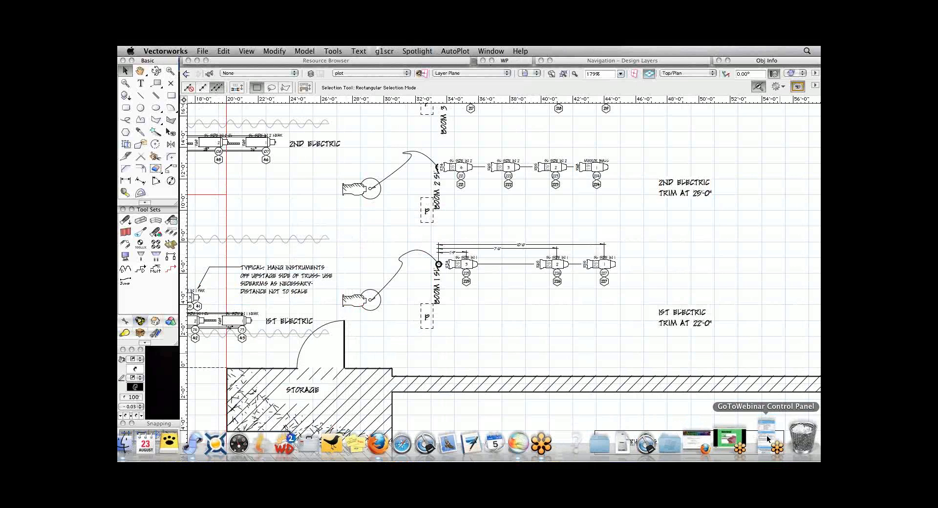
left_click(769, 441)
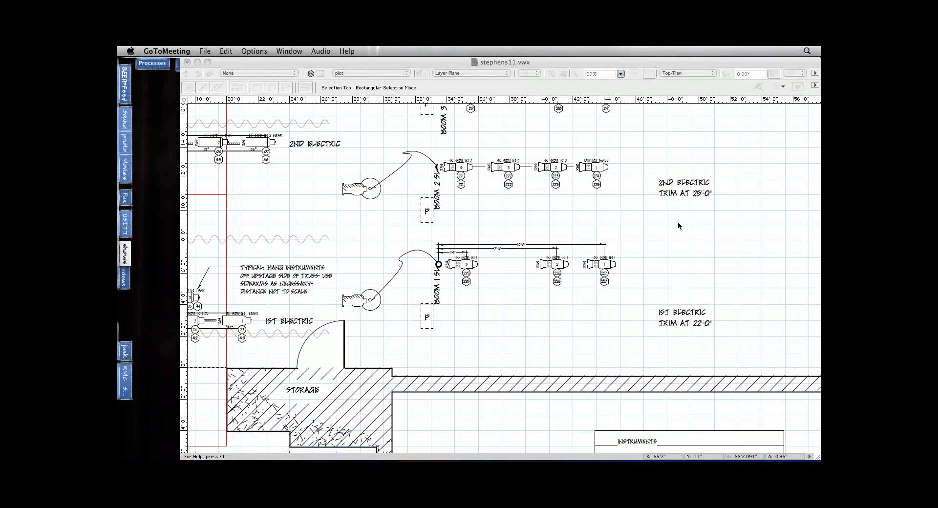
left_click(237, 256)
Examine the typical hanging note about sidearms beside the 1st Electric up close.
key("c")
left_click_drag(238, 256, 364, 312)
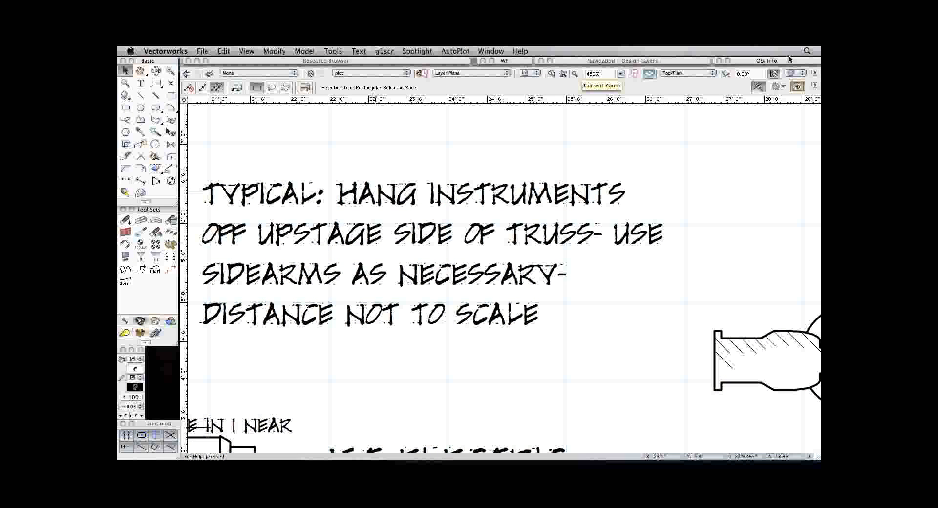
key("space")
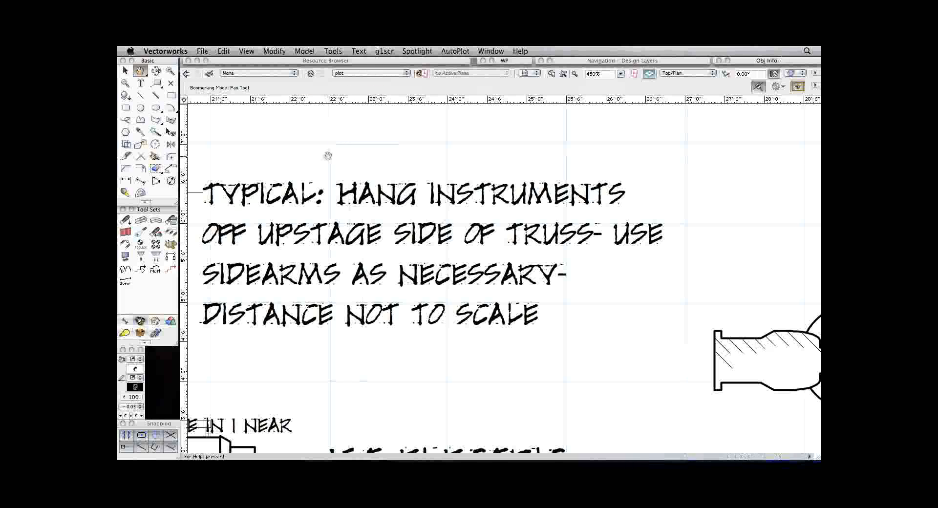
left_click_drag(341, 155, 398, 145)
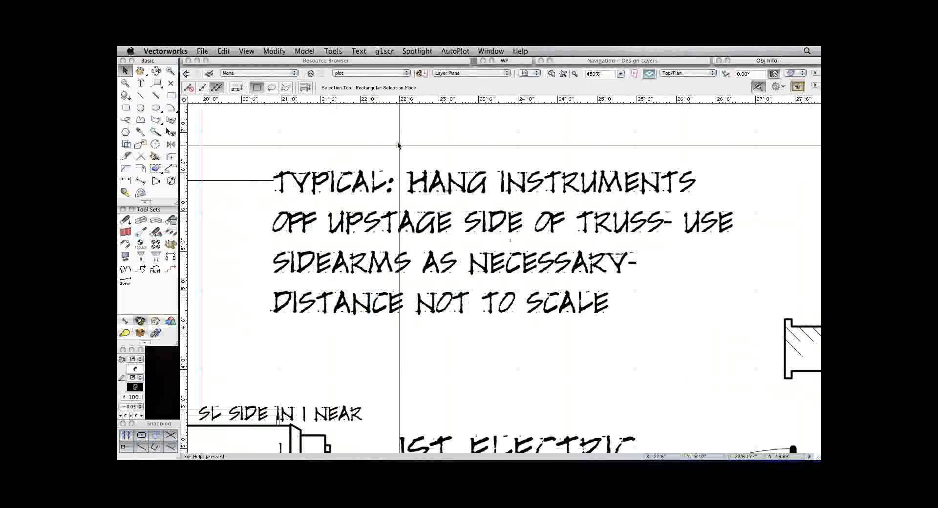
left_click(500, 249)
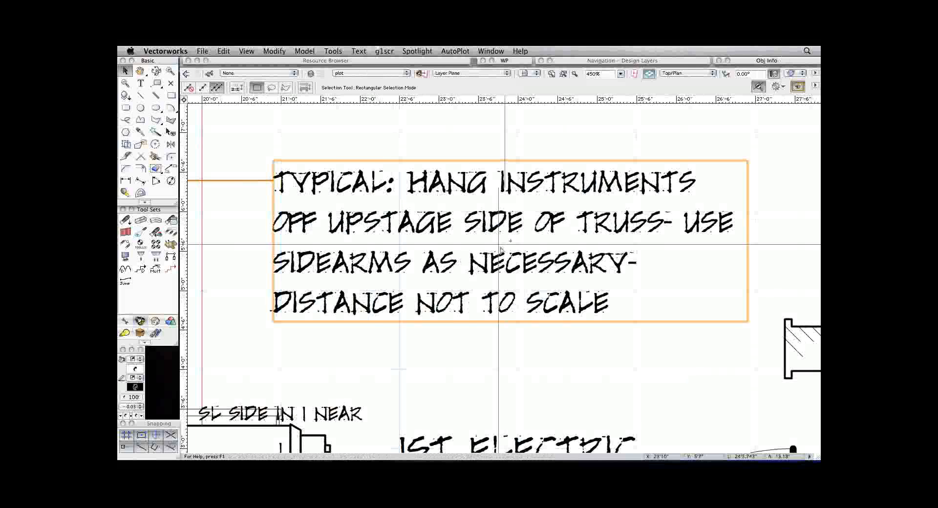
Switch to the saved view 9_plotToPrint and focus on the stage-right end of the 1st Electric.
left_click(524, 73)
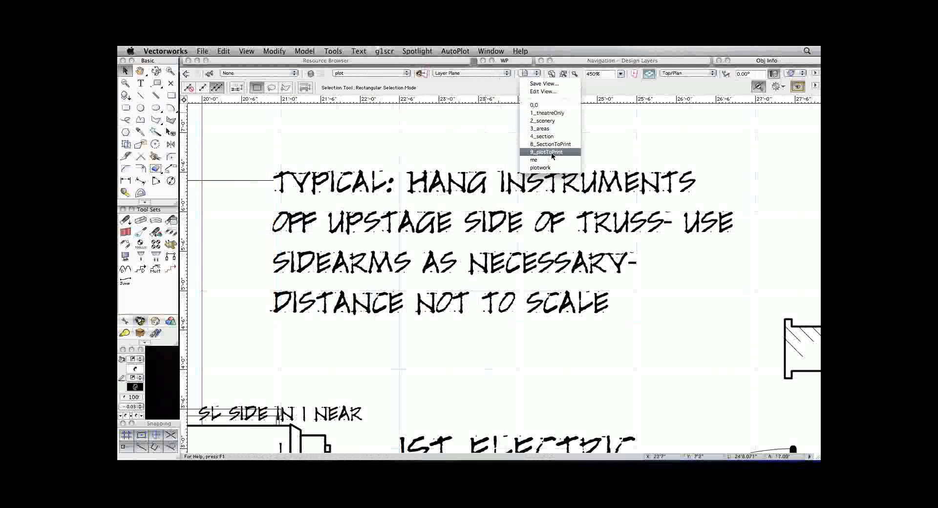
left_click(546, 152)
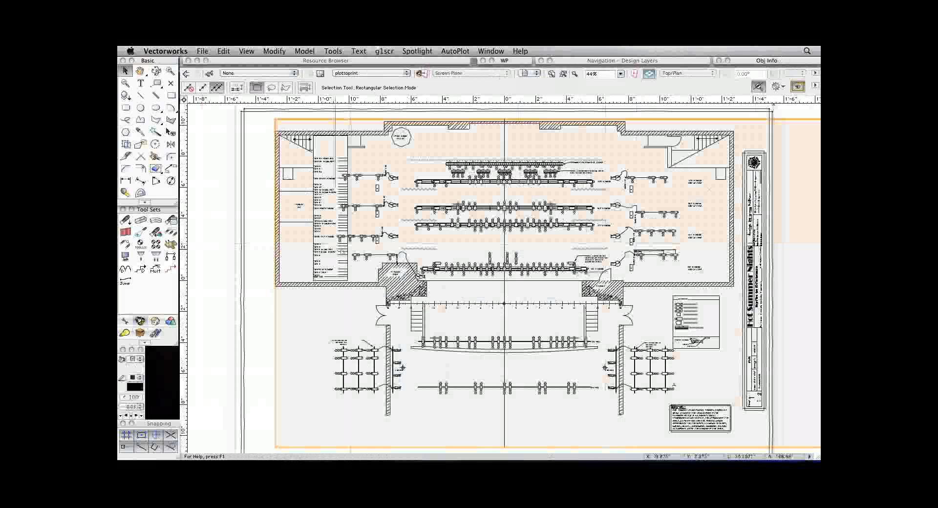
key("space")
mouse_move(447, 252)
left_mouse_down()
mouse_move(404, 252)
mouse_move(449, 296)
left_mouse_up()
key("super+space")
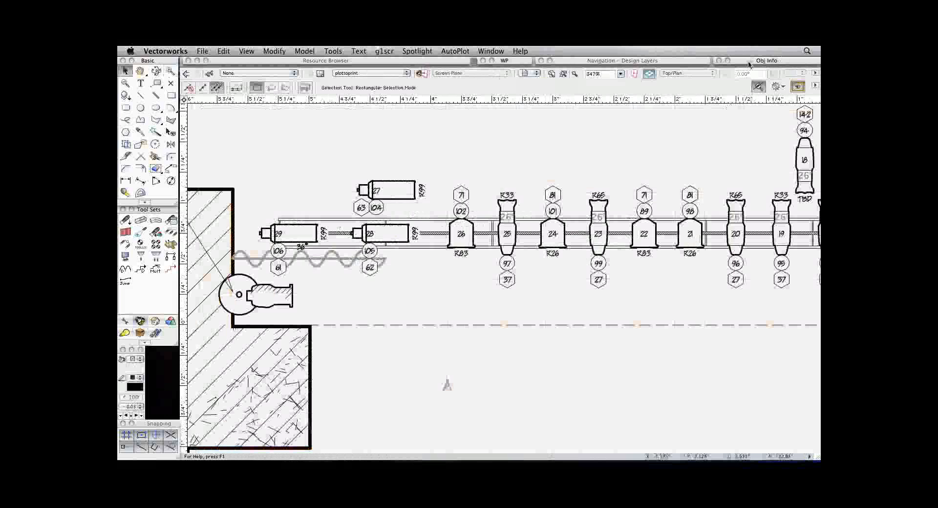
Set the plot viewport's background render to Sketch and review the electrics around the proscenium.
mouse_move(749, 65)
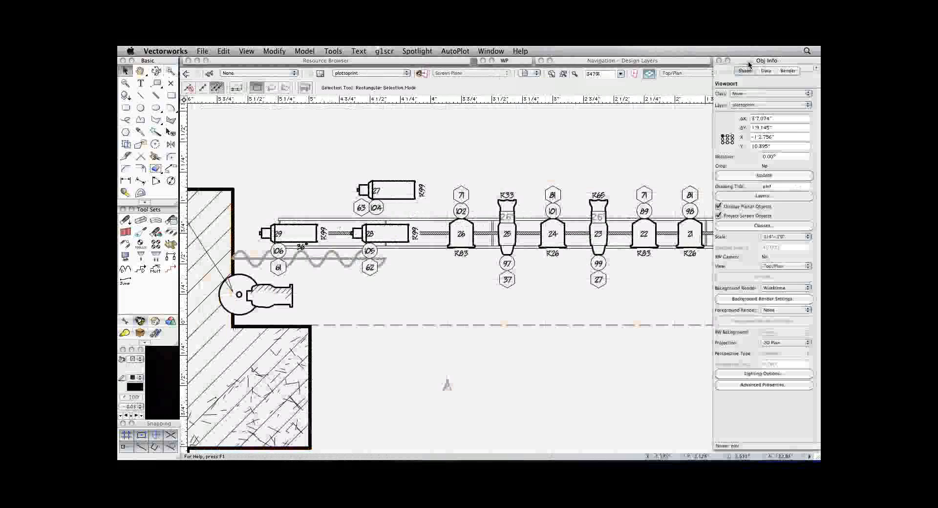
left_click(787, 287)
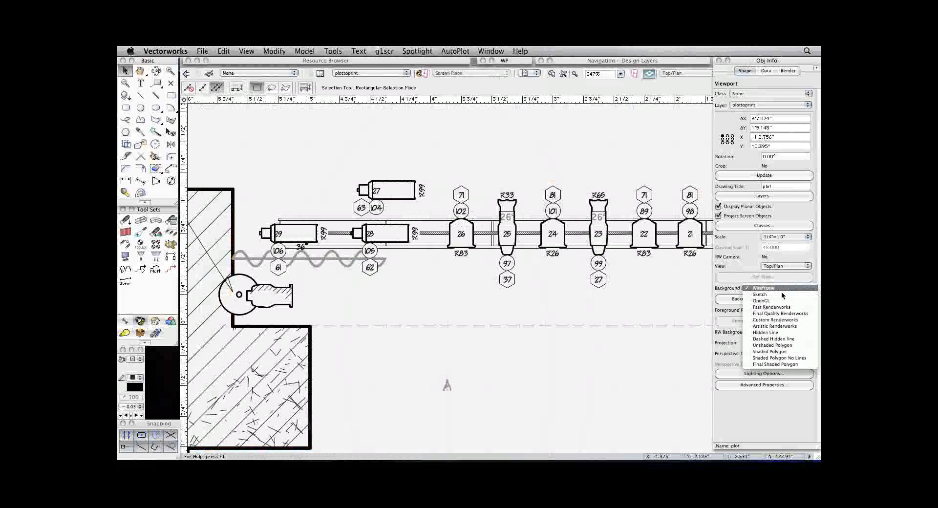
left_click(771, 294)
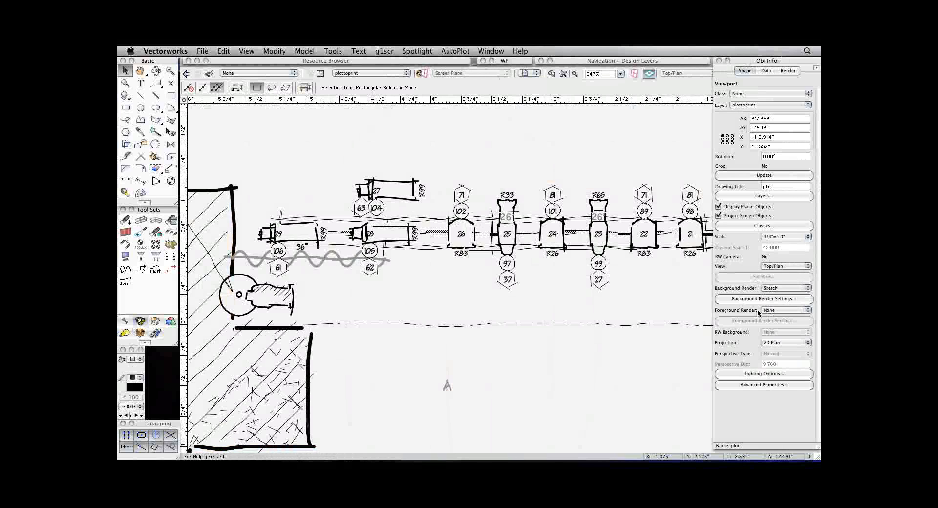
key("super+2")
key("super+2")
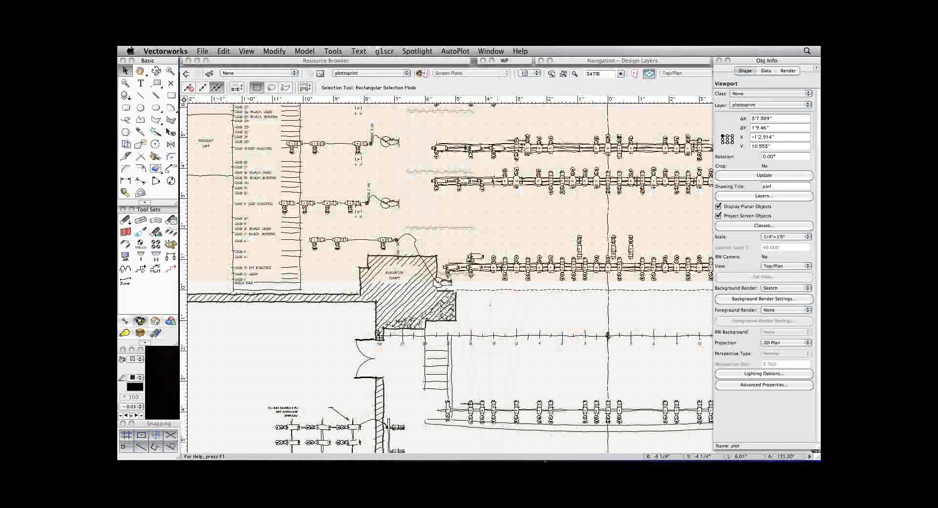
Check the GoToWebinar Control Panel, return to the drawing and view the whole sketch-rendered plot.
left_click(718, 287)
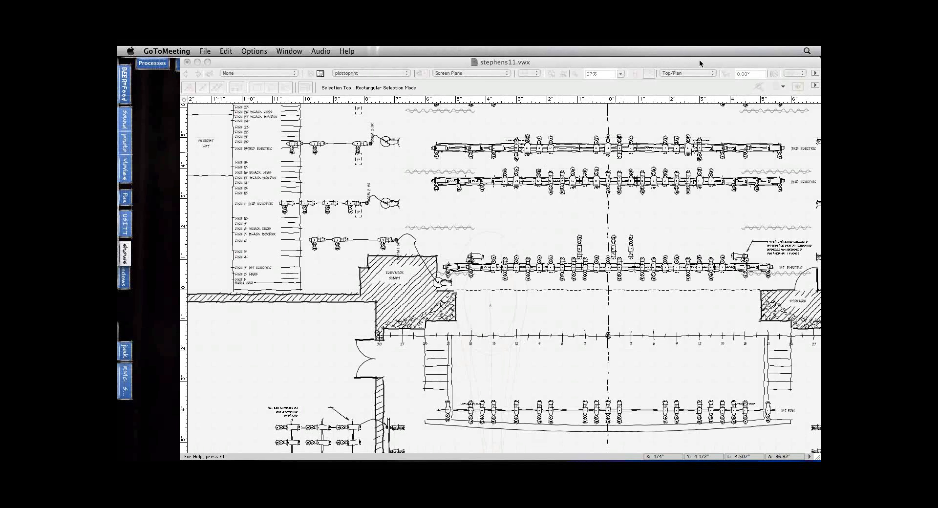
left_click(237, 376)
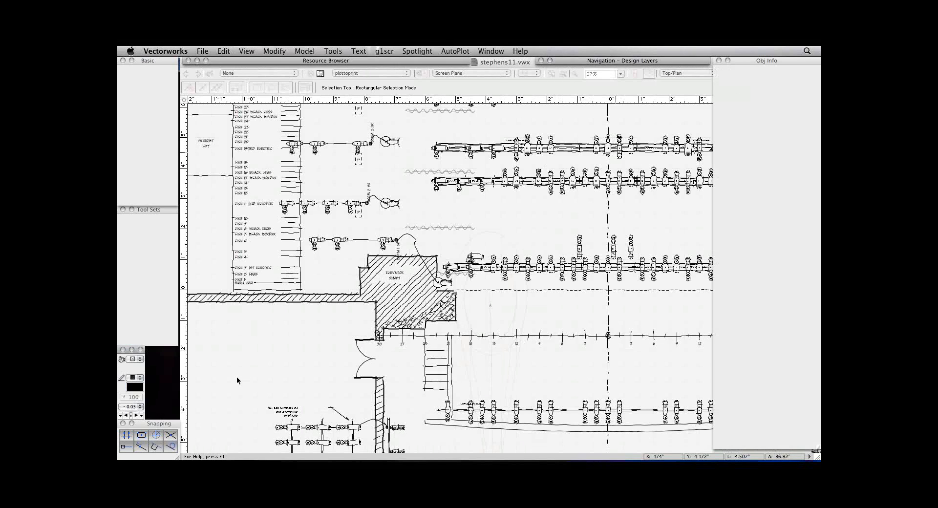
key("super+2")
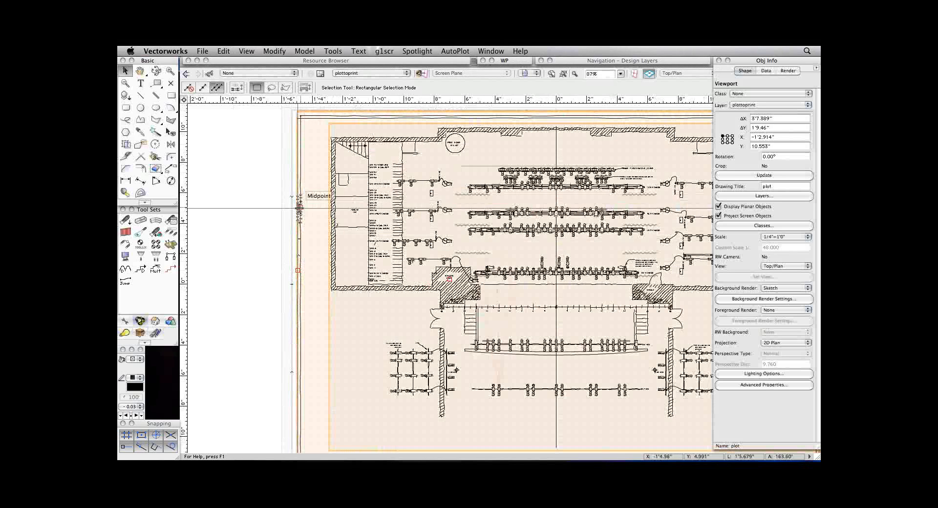
Check the printable area in the plottoprint sheet's Page Setup and leave the settings as they are.
left_click(202, 51)
left_click(230, 217)
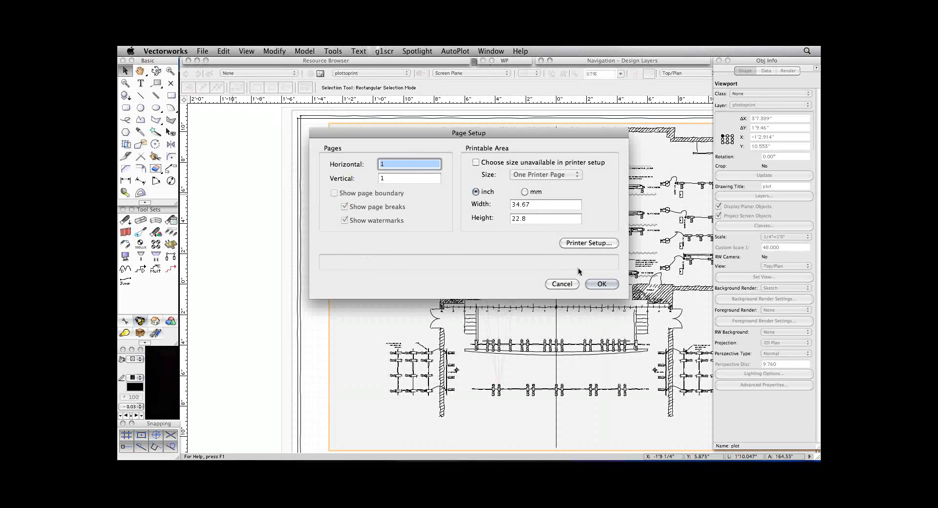
left_click(562, 283)
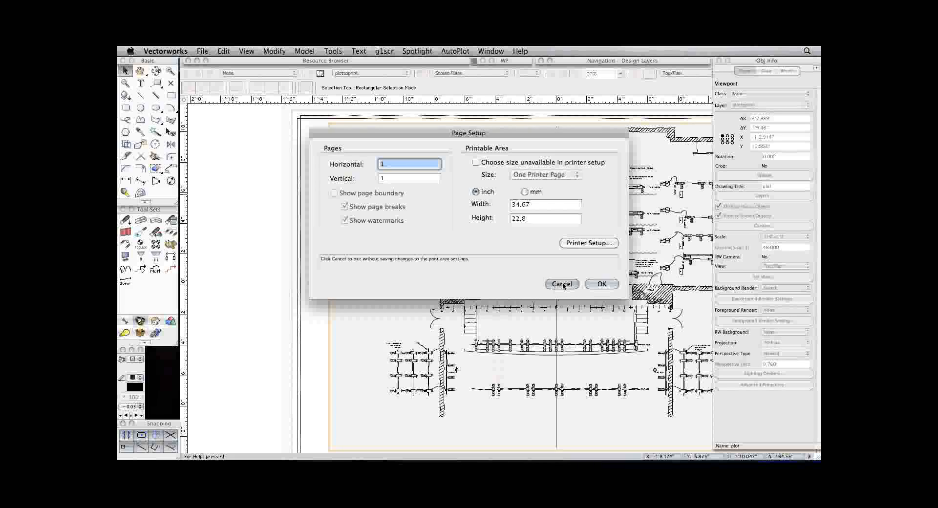
Deselect the plot viewport and switch to the saved view plotwork.
left_click(263, 147)
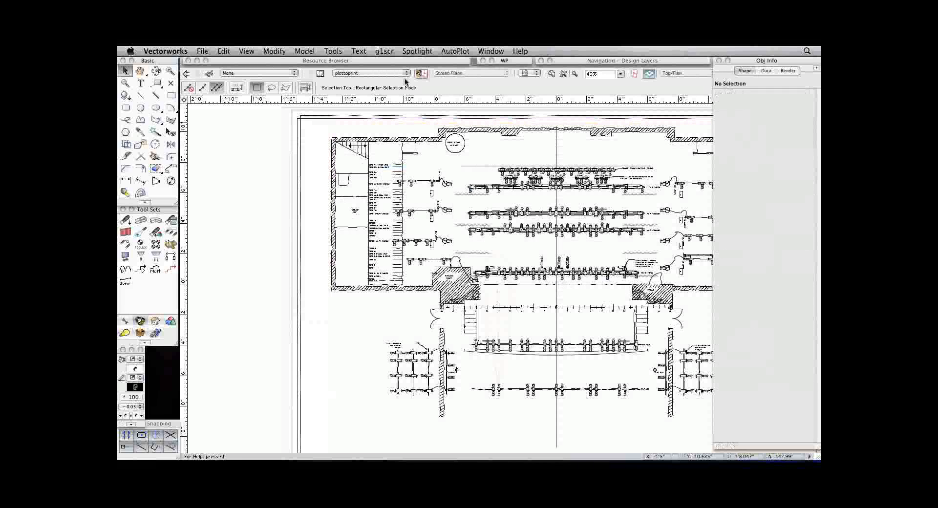
left_click(529, 73)
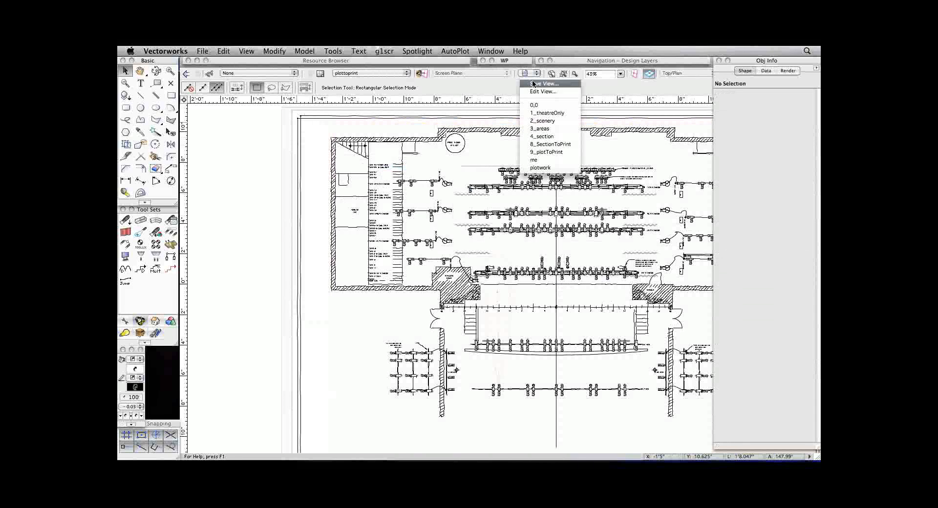
left_click(540, 167)
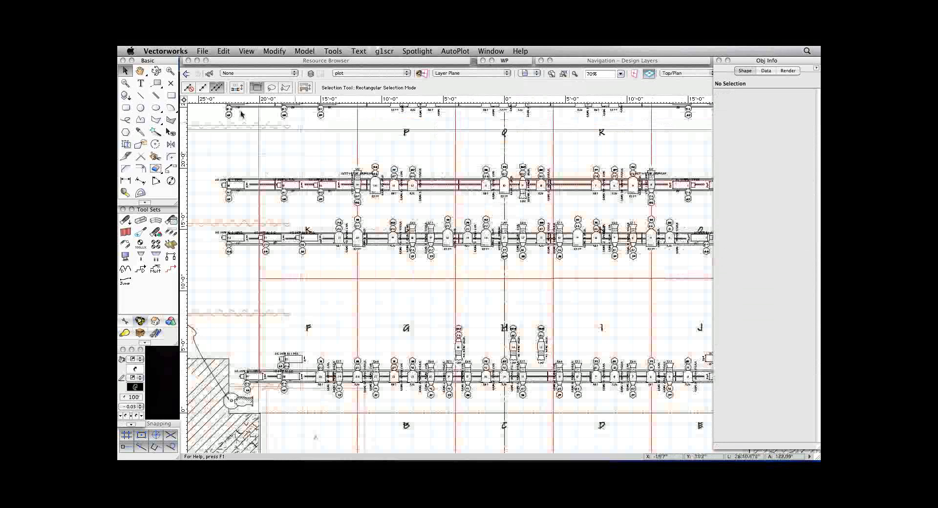
Turn on Show page boundary in Page Setup and view the page outline against the full plot.
left_click(202, 51)
left_click(215, 213)
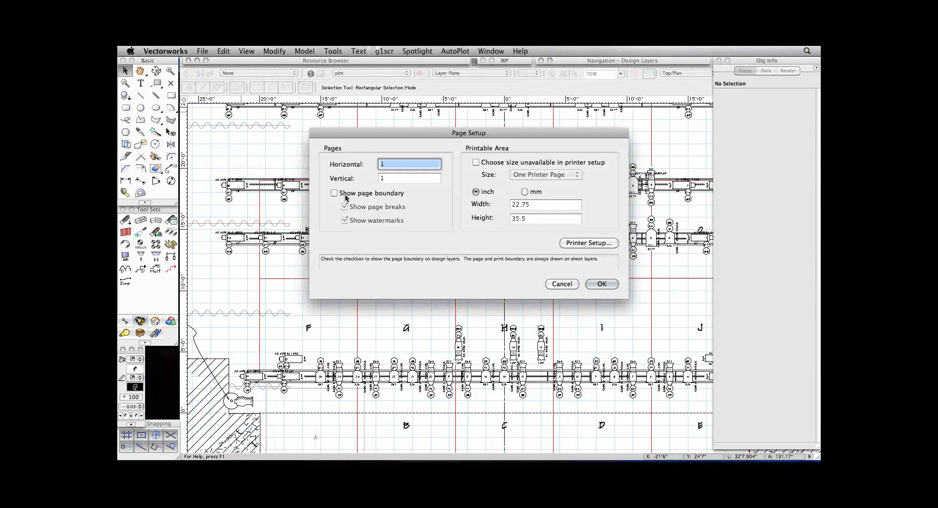
left_click(334, 193)
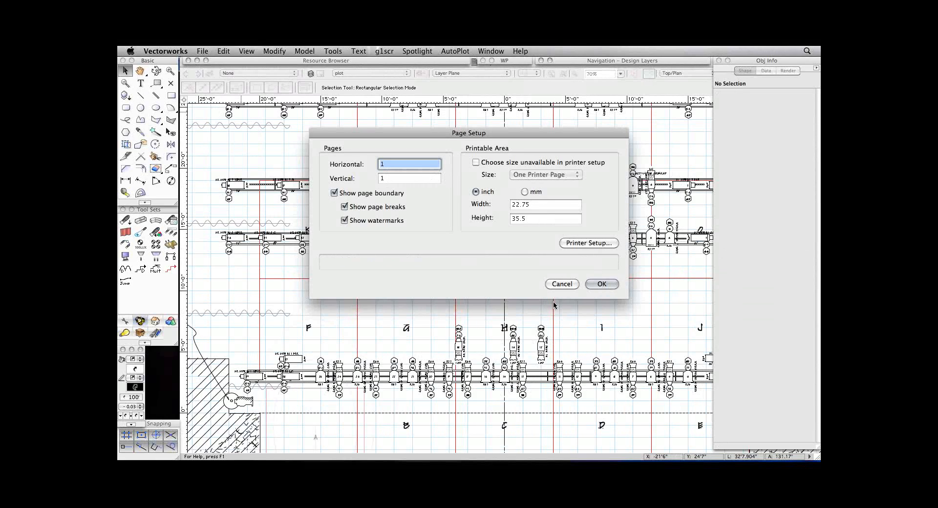
left_click(608, 284)
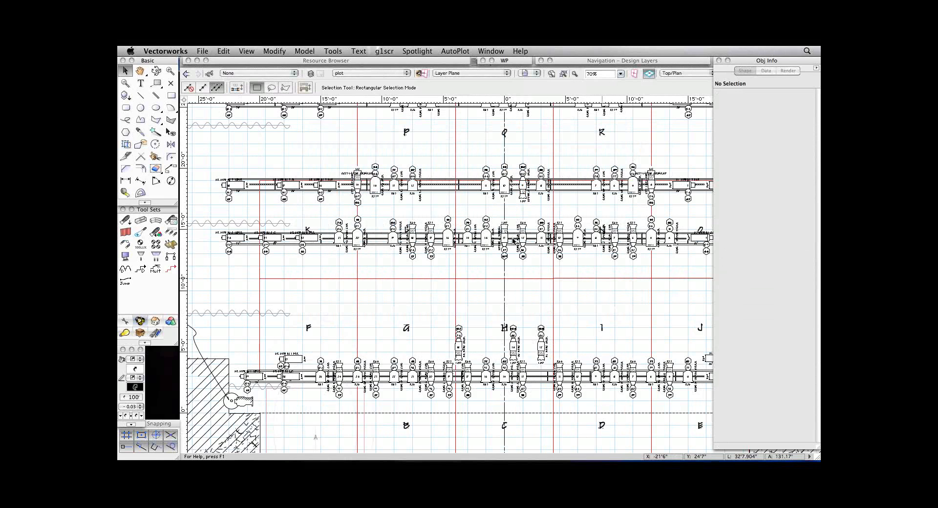
scroll(499, 227, "down", 3)
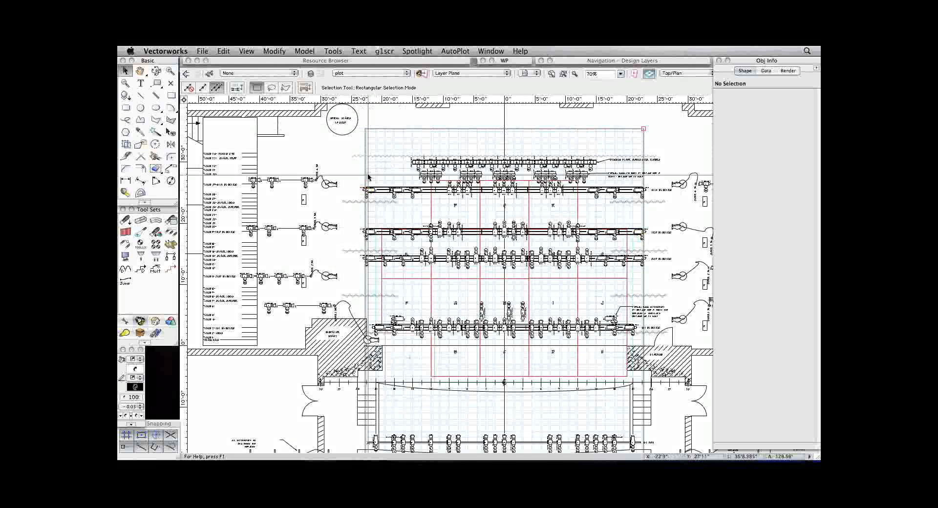
Turn Show page boundary back off in Page Setup.
left_click(202, 51)
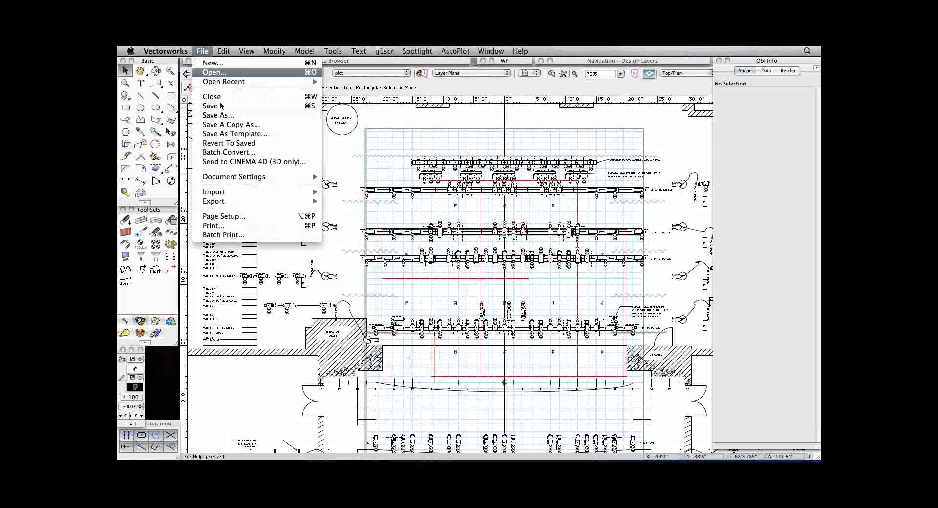
left_click(226, 216)
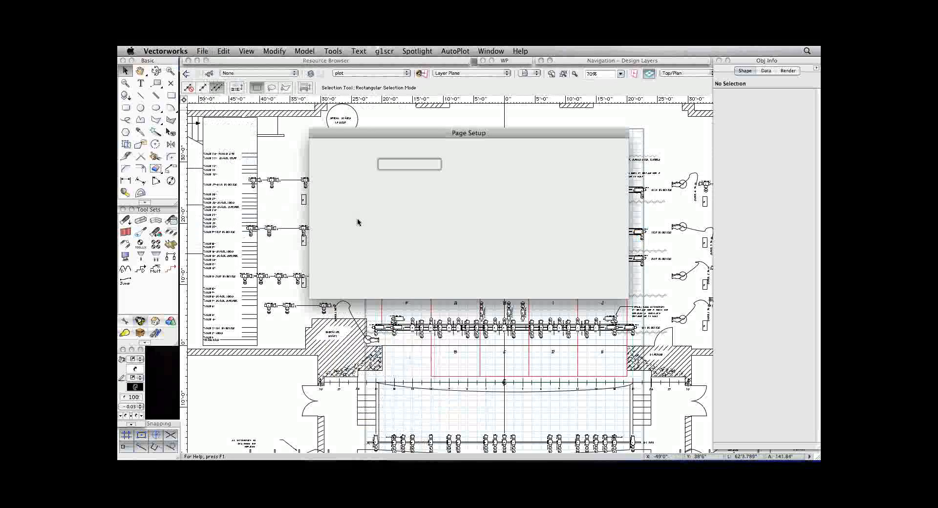
left_click(603, 284)
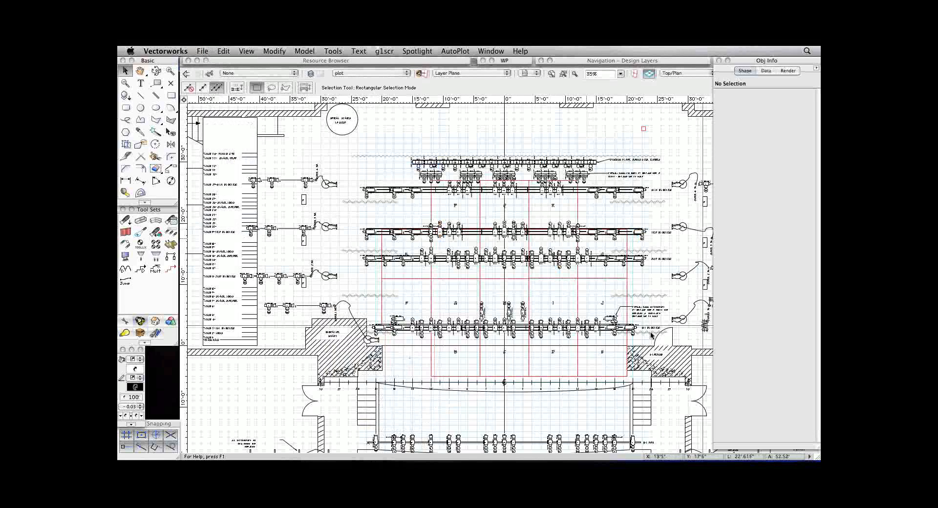
Check the GoToWebinar Control Panel once more and go back to the plot layer drawing.
mouse_move(721, 458)
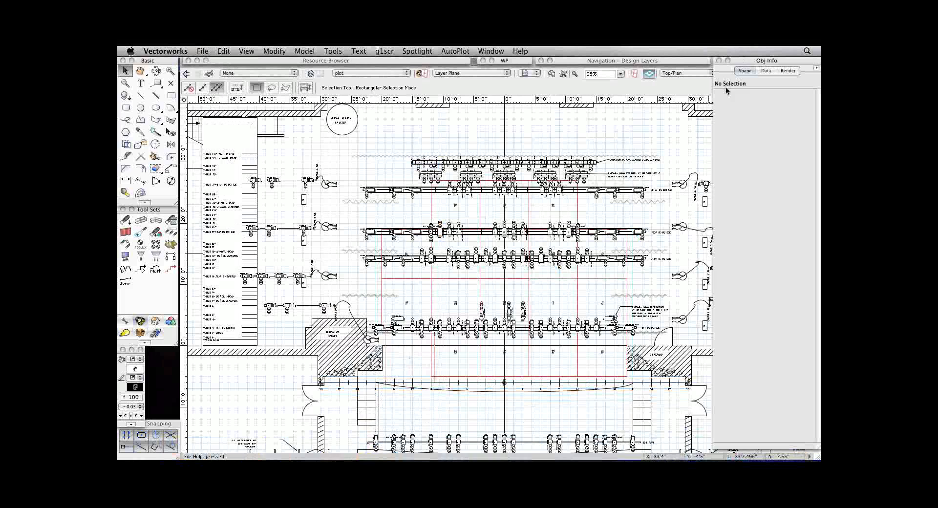
mouse_move(789, 458)
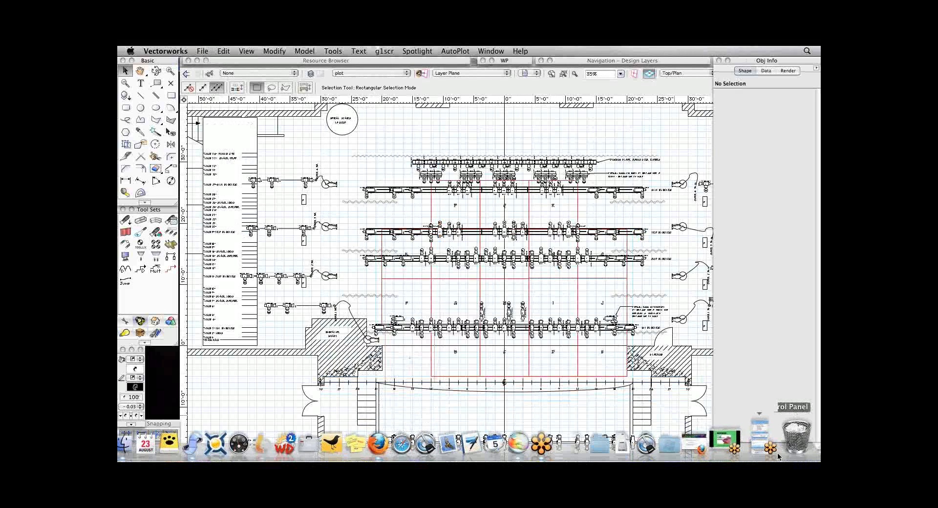
left_click(763, 442)
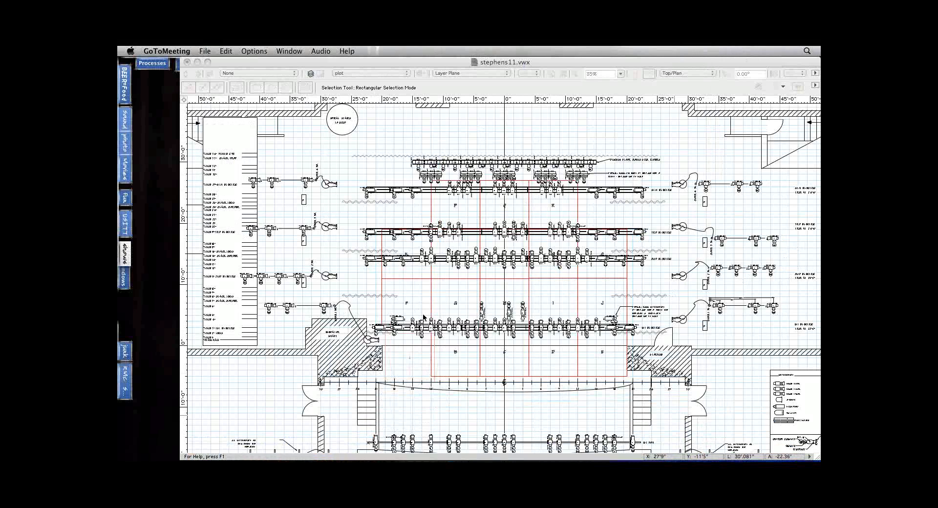
left_click(329, 165)
Show the plot in Front view and select the 1st FOH light position for a closer look.
key("2")
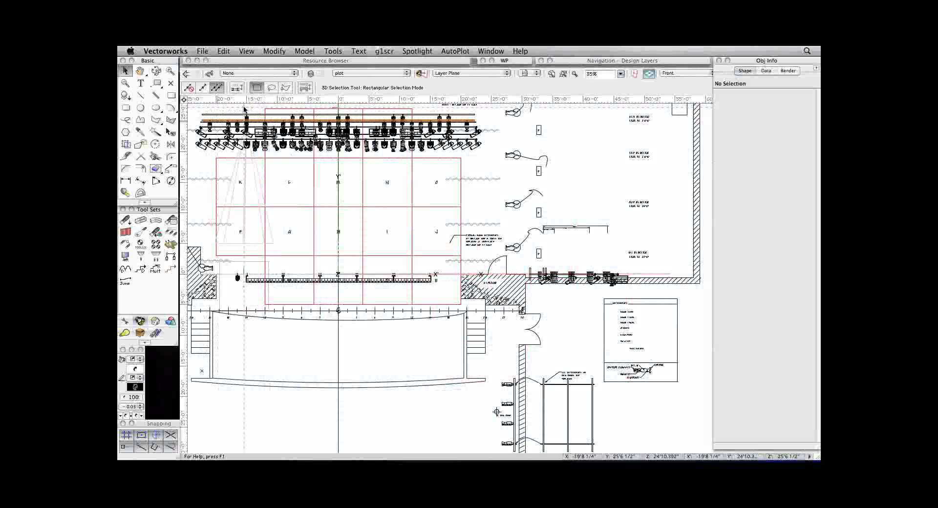
left_click(259, 113)
key("super+4")
key("super+1")
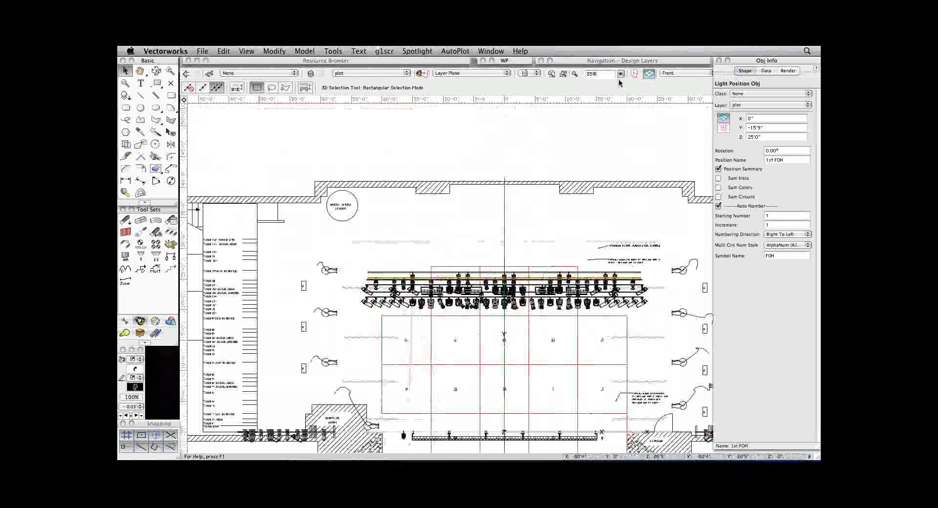
key("super+1")
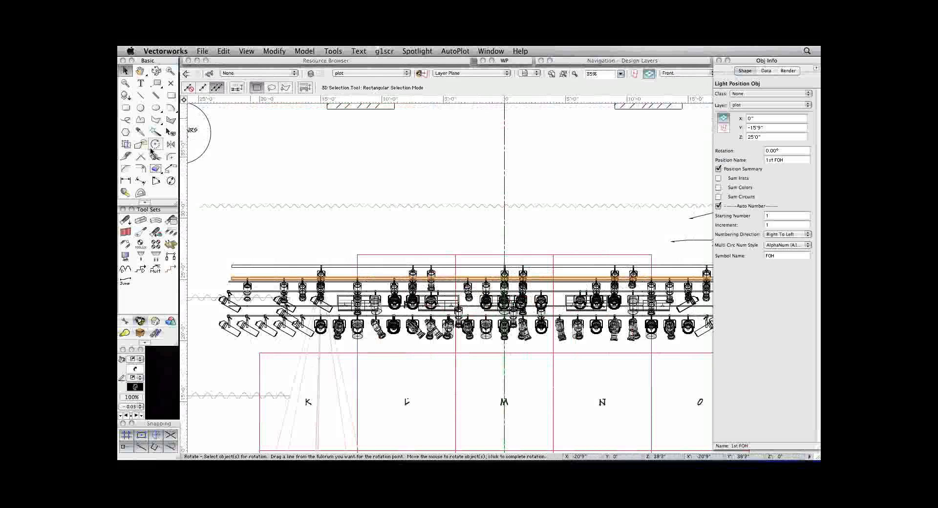
Try to rotate the 1st FOH position in Front view with the Rotate tool.
left_click(154, 147)
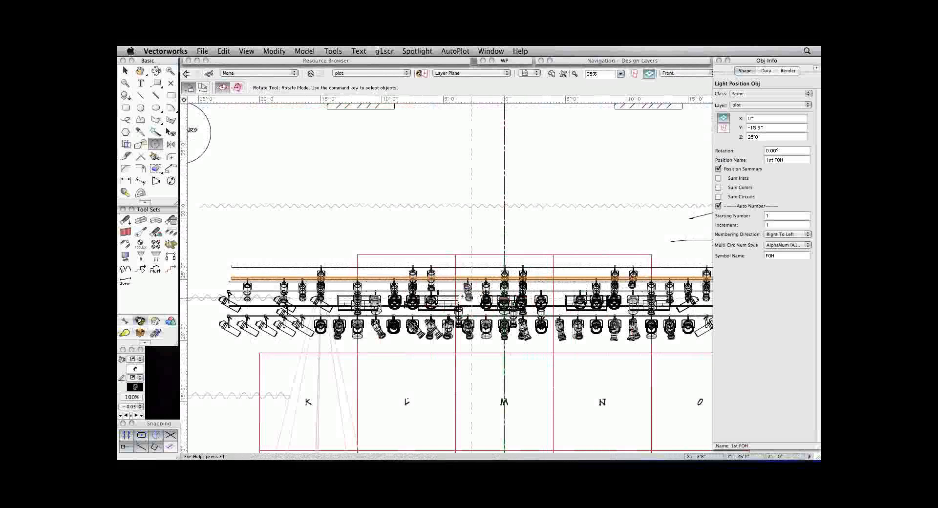
left_click(435, 281)
left_click(565, 222)
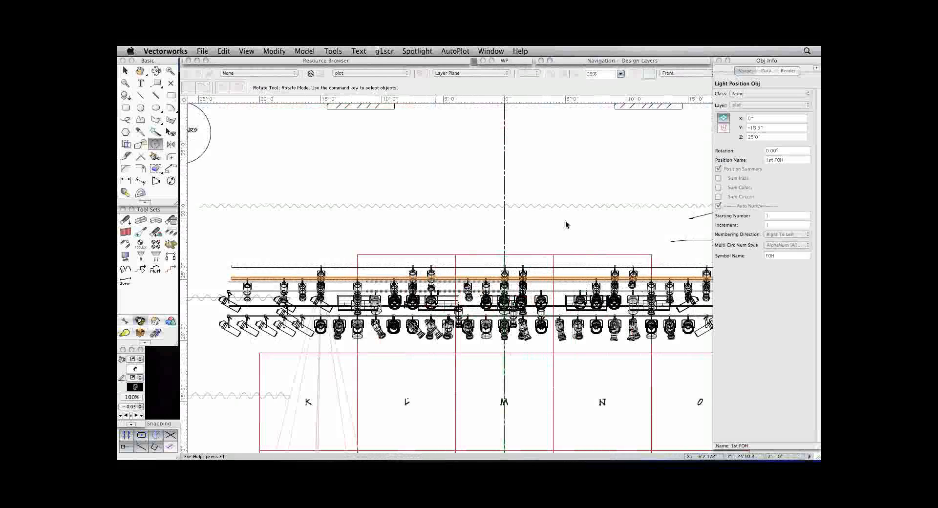
Set the 1st FOH position's rotation to 35°.
left_click(782, 150)
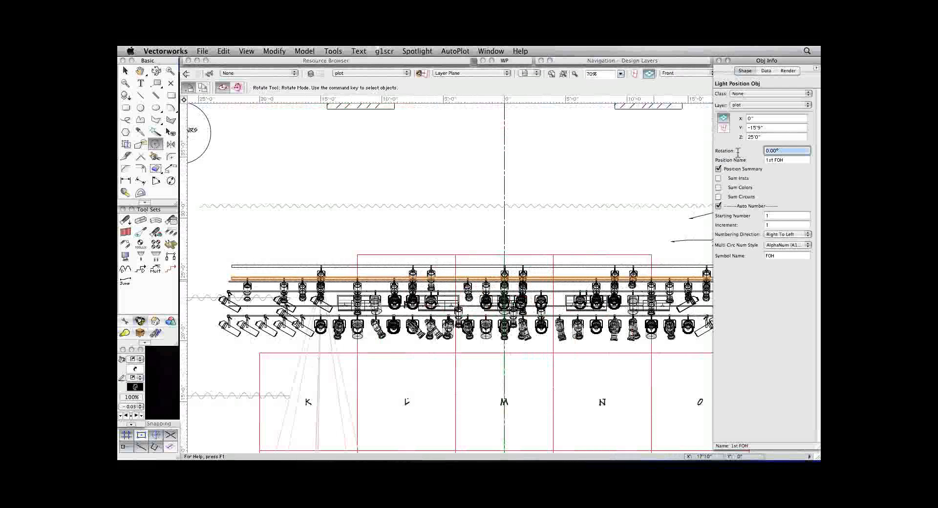
type("35")
key("Return")
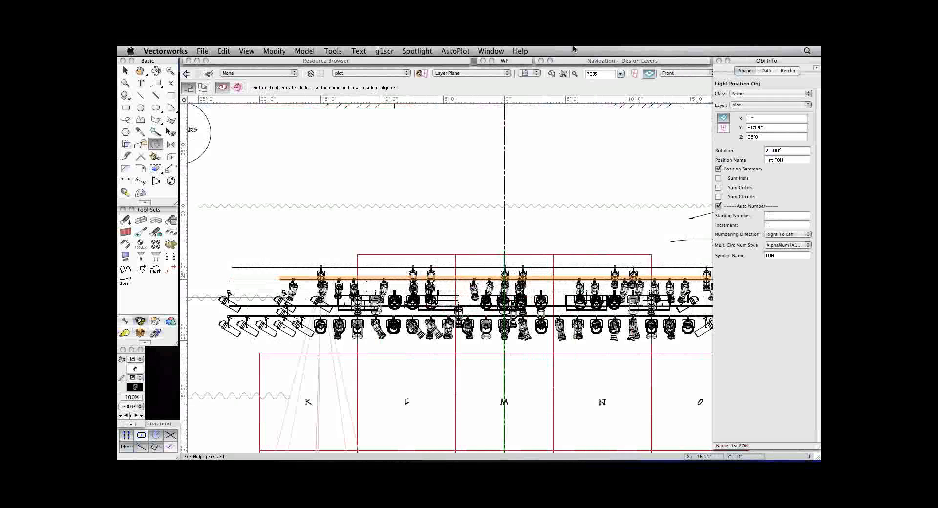
Reset the 1st FOH position's rotation to 0°.
left_click(786, 150)
key("BackSpace")
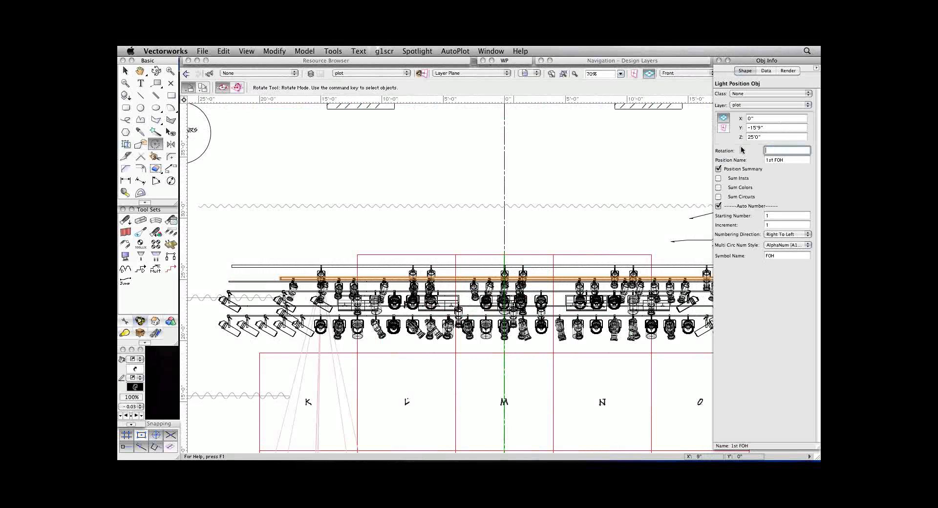
type("0")
key("Tab")
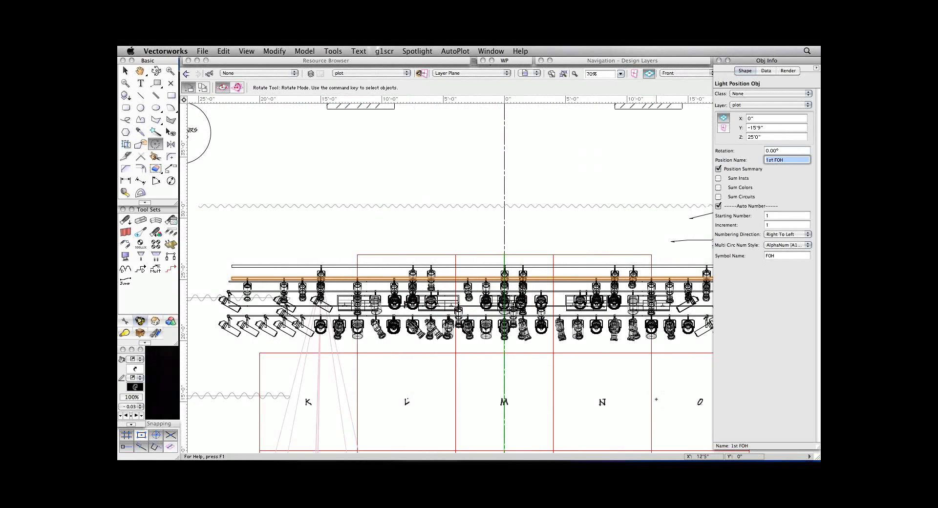
Switch to the GoToWebinar Viewer to check the session.
mouse_move(744, 459)
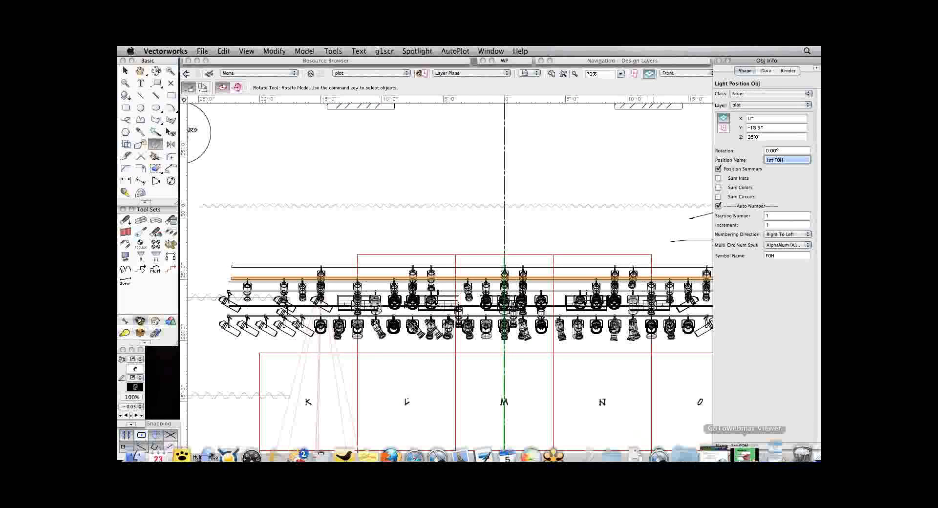
left_click(744, 455)
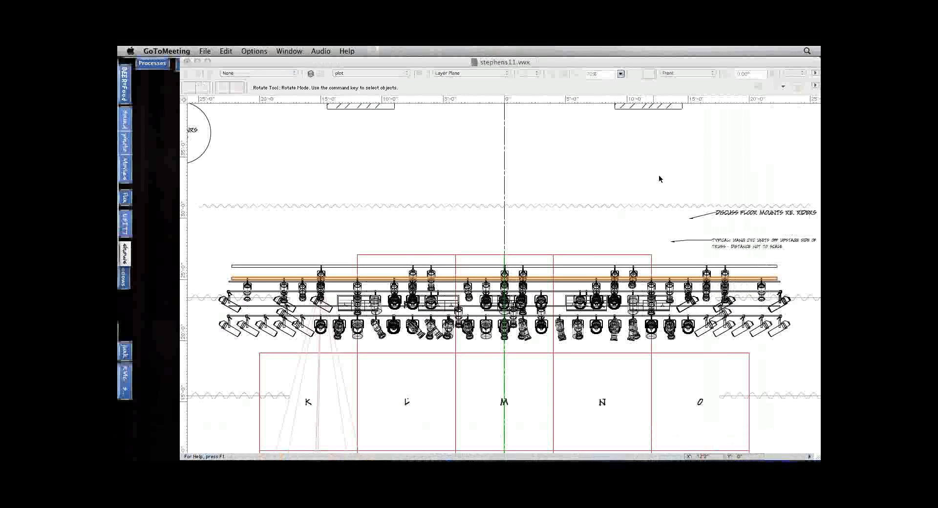
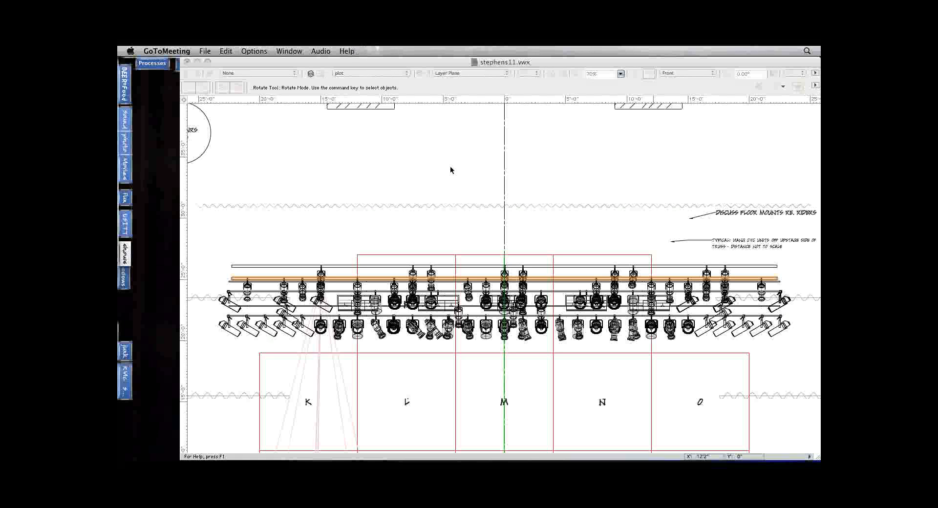
Find the Prac_Sym symbol in the instruments resources and examine the Spotlight commands for converting objects.
left_click(510, 169)
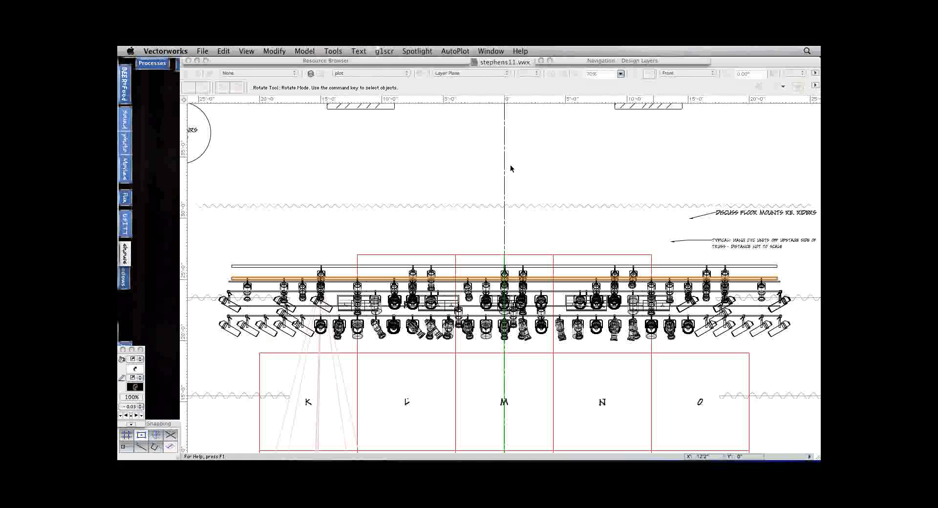
left_click(335, 64)
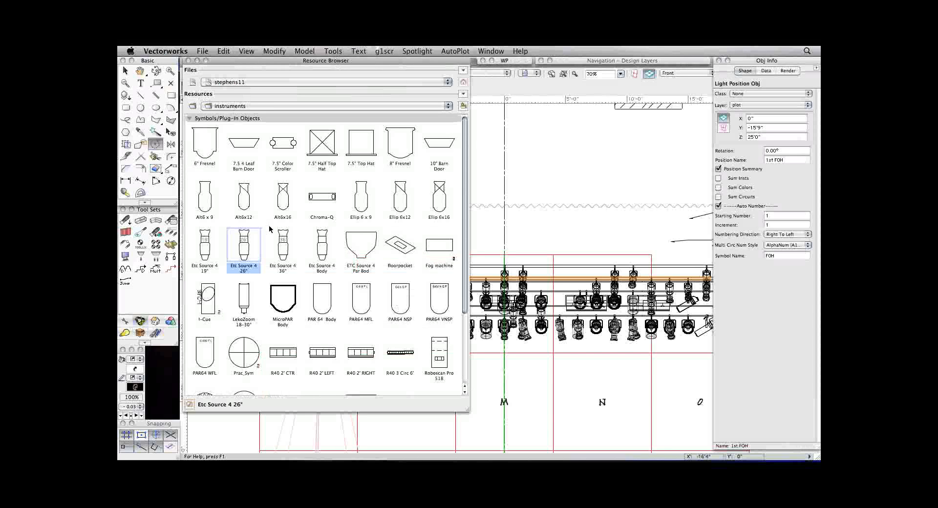
scroll(269, 229, "down", 3)
left_click(244, 292)
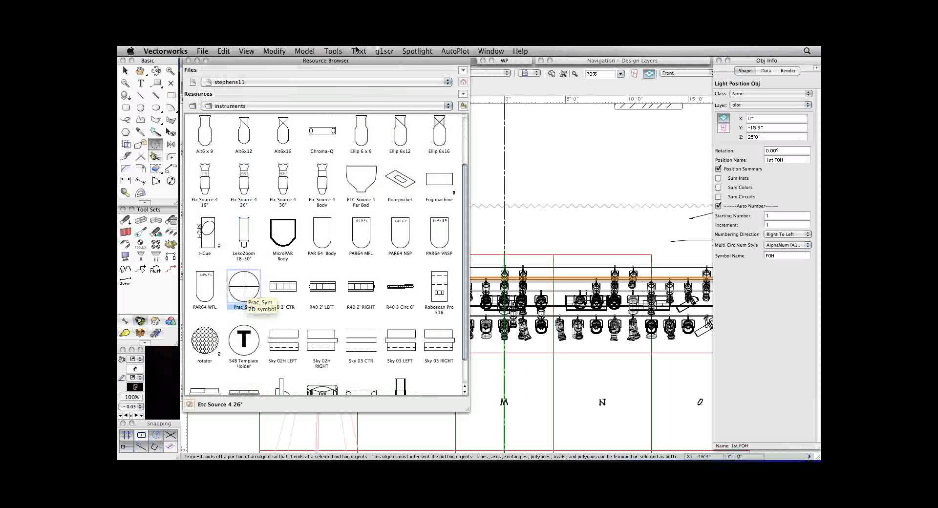
left_click(414, 51)
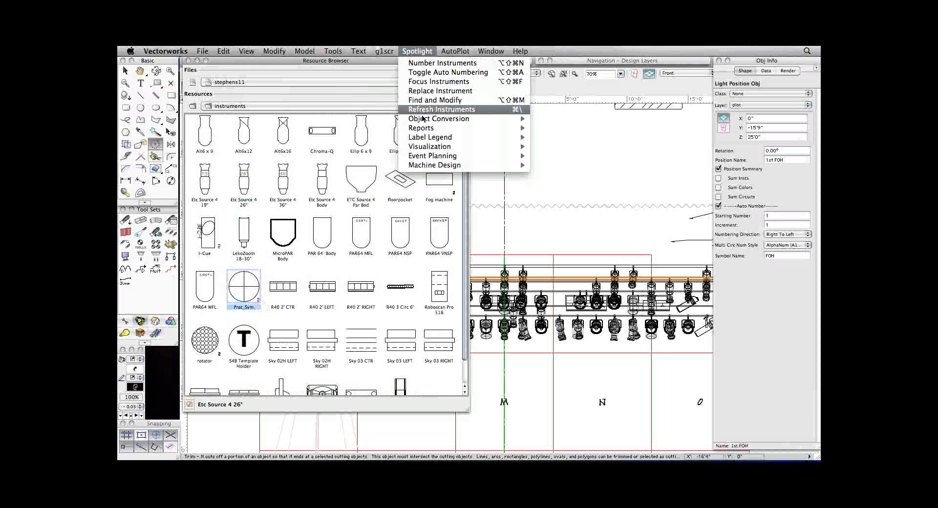
mouse_move(425, 127)
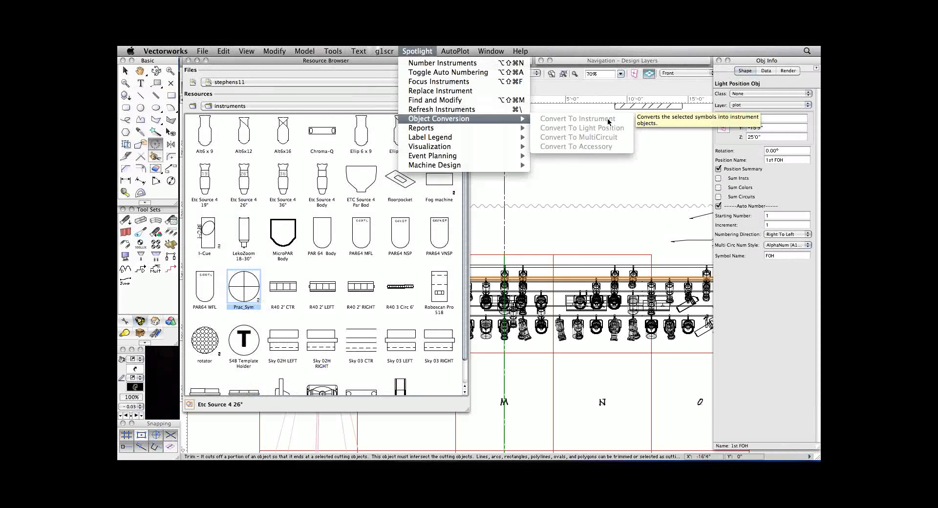
left_click(591, 206)
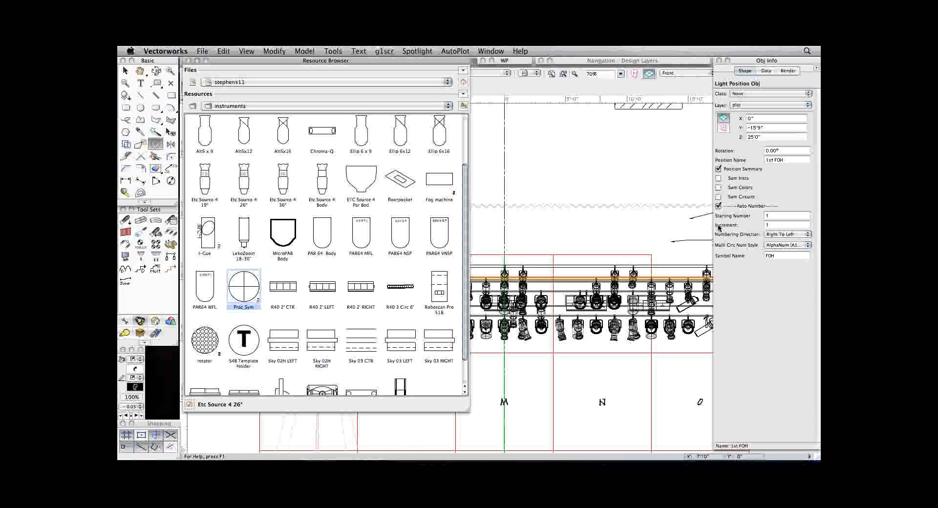
Collapse the Resource Browser and recall the saved view 9_plotToPrint.
left_click(719, 228)
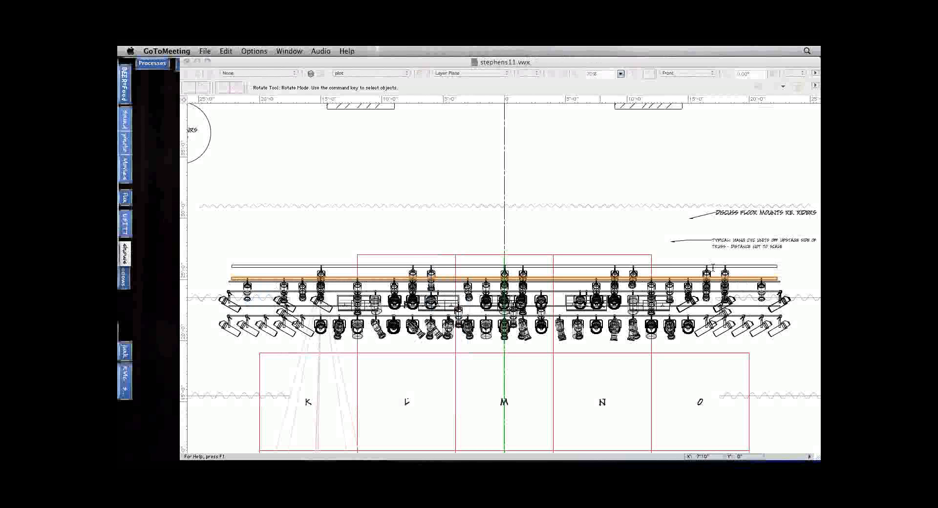
left_click(557, 218)
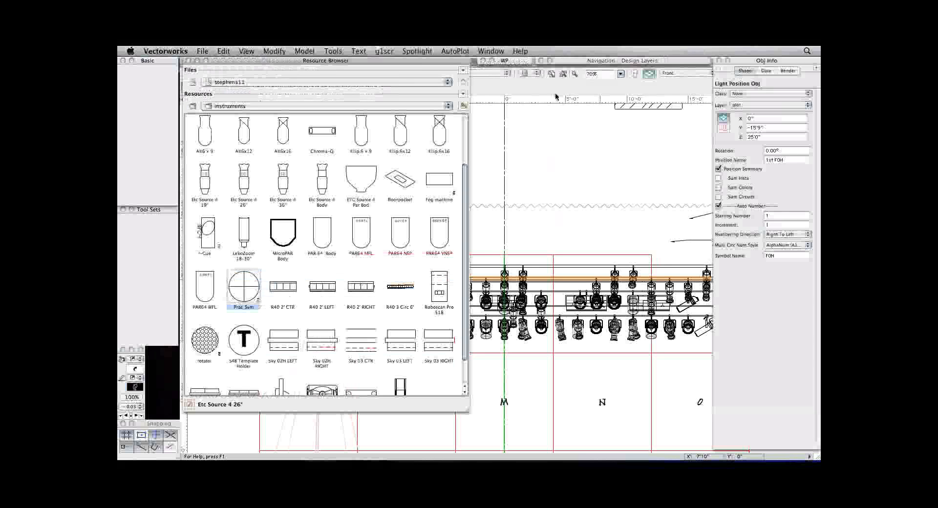
double_click(417, 61)
left_click(536, 73)
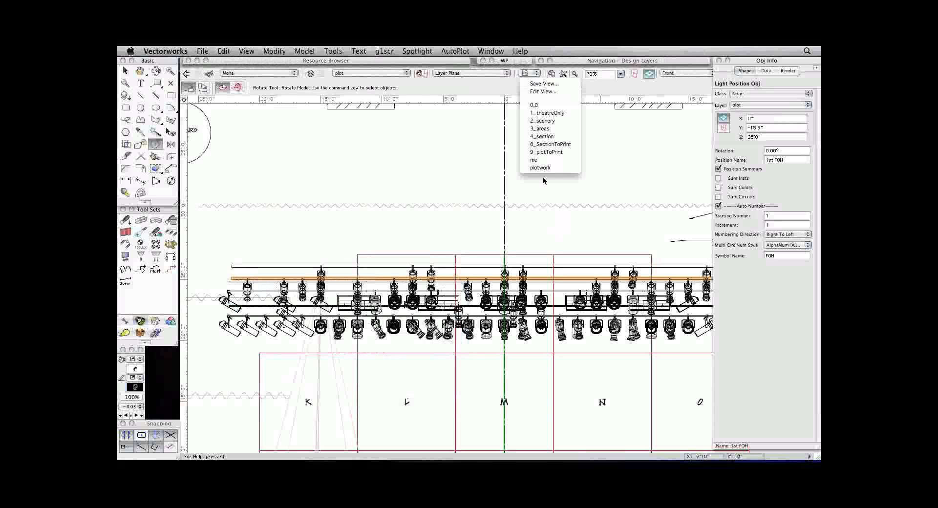
left_click(545, 151)
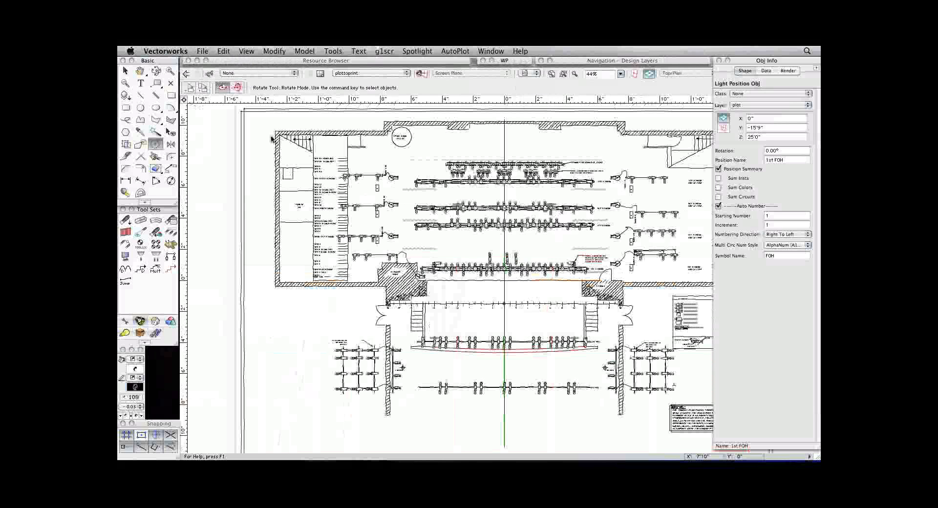
Select the plot viewport on the plottoprint sheet with the Selection tool.
left_click(737, 62)
left_click(616, 177)
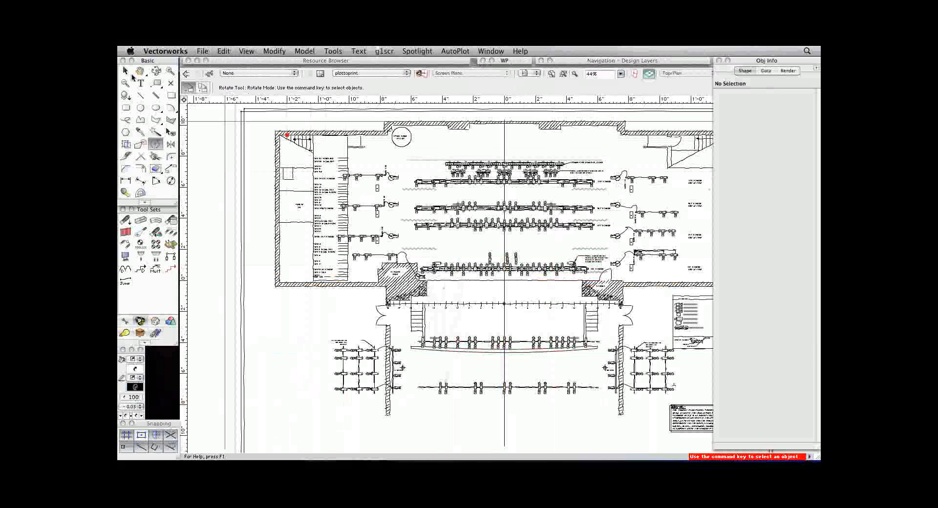
left_click(126, 71)
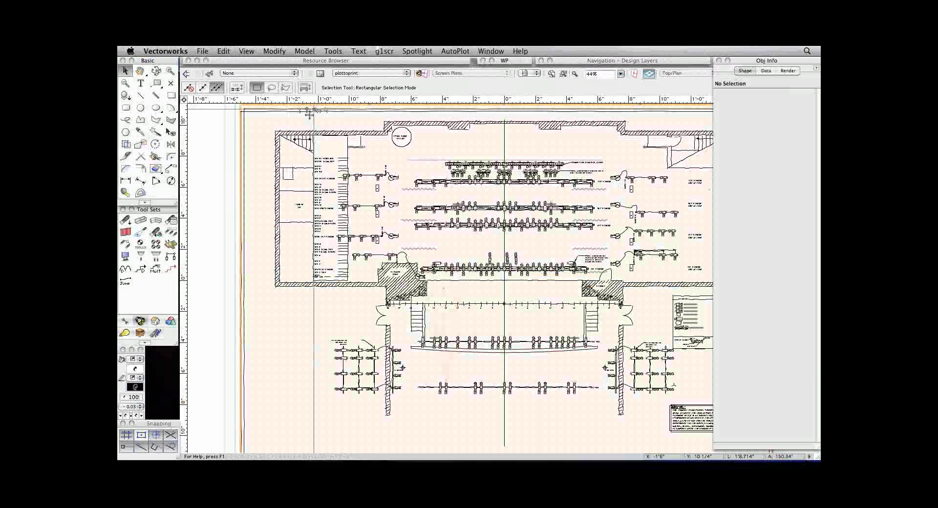
left_click(294, 138)
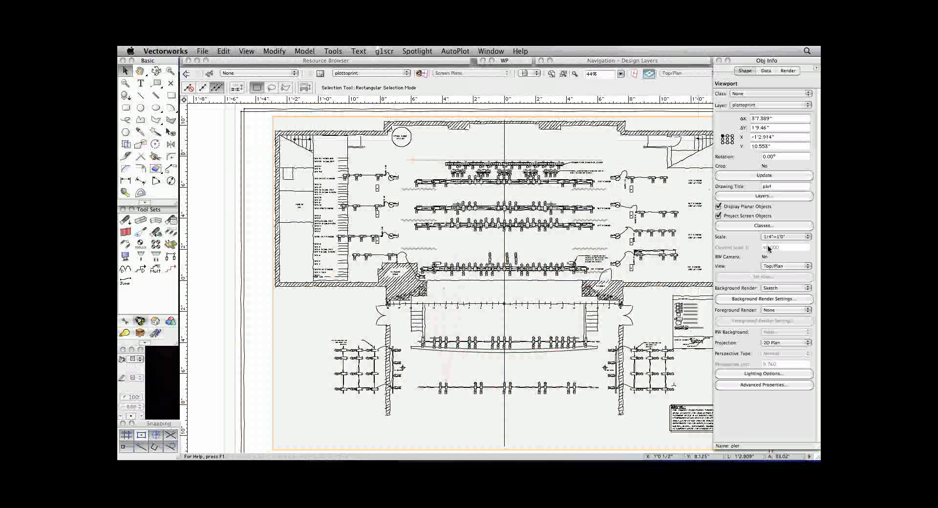
key("super+2")
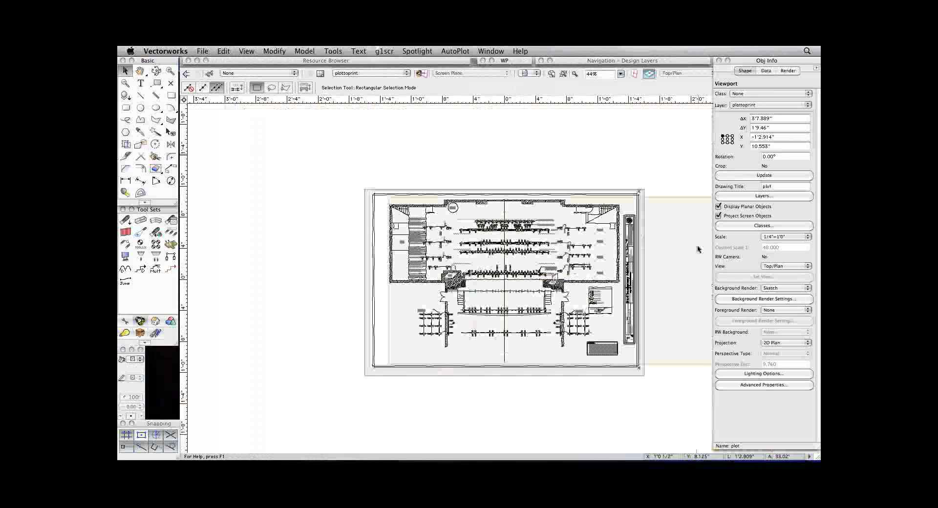
Try the plot viewport at a scale of 1/2"=1'0" and restore it to 1/4"=1'0".
left_click(775, 237)
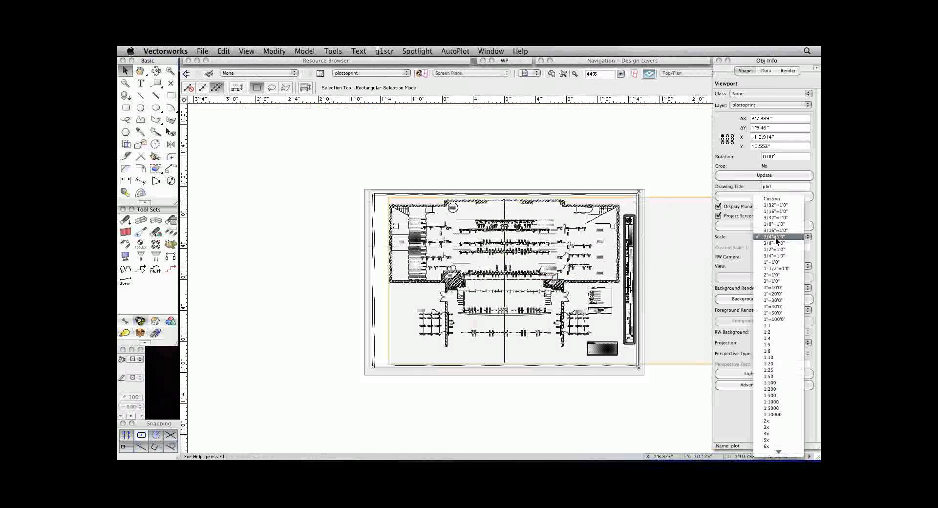
left_click(774, 250)
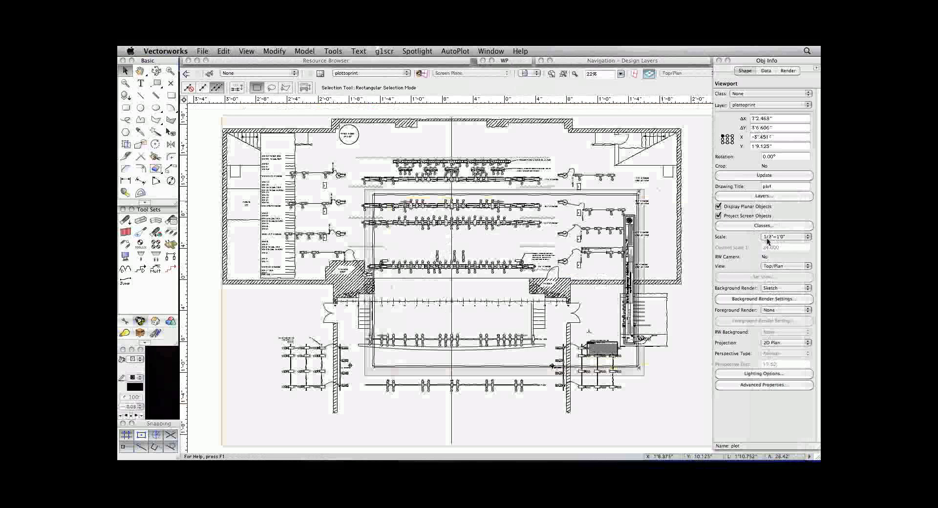
left_click(773, 236)
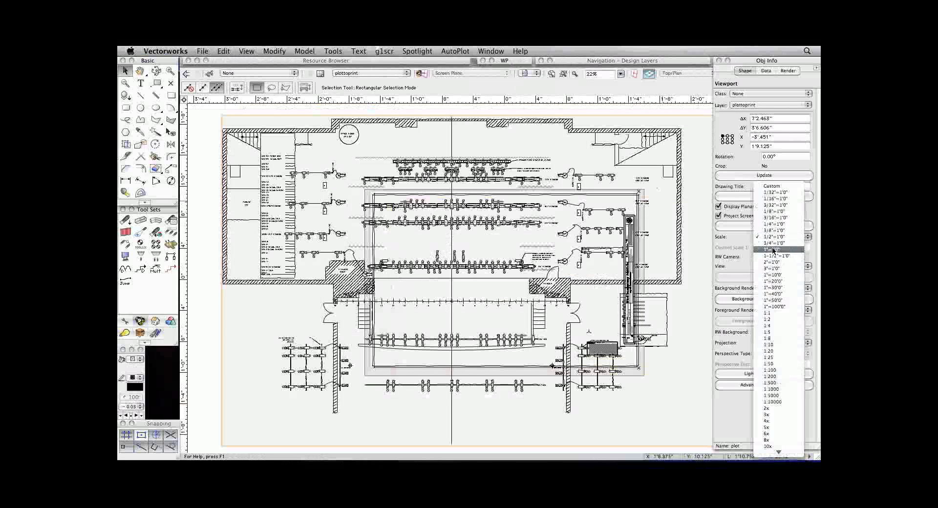
left_click(770, 219)
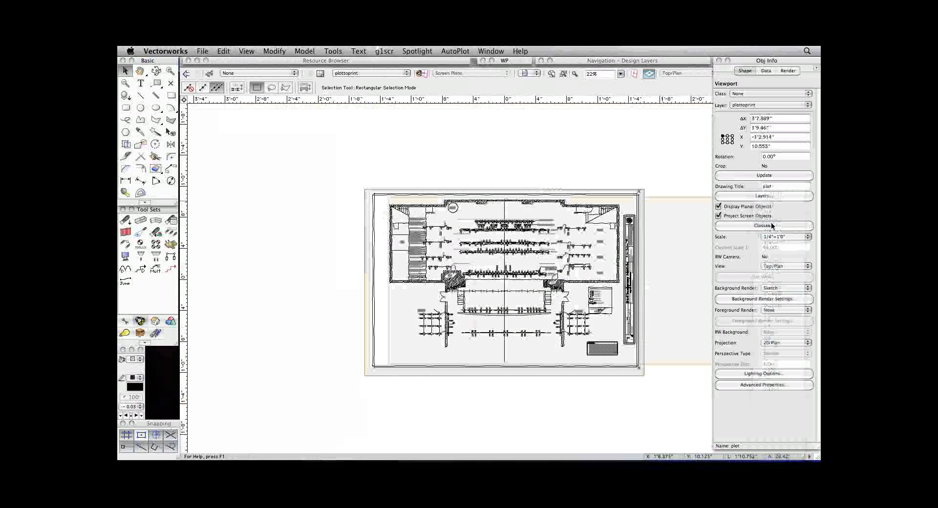
left_click(775, 237)
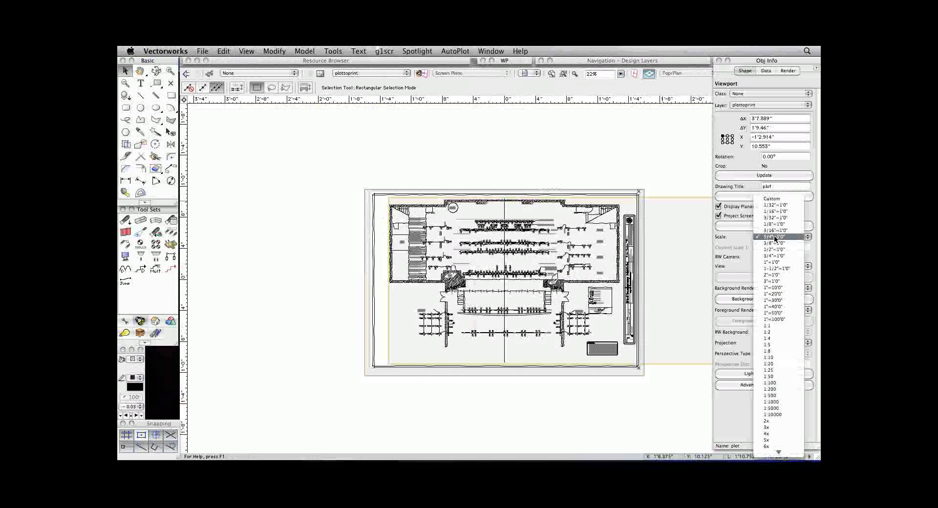
left_click(742, 236)
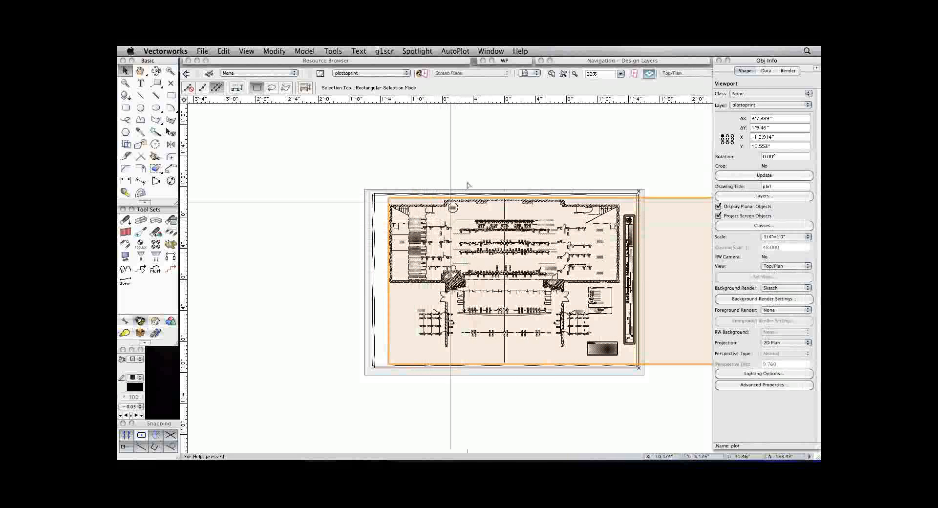
Collapse the Object Info palette and switch to the GoToMeeting session.
double_click(742, 61)
mouse_move(797, 454)
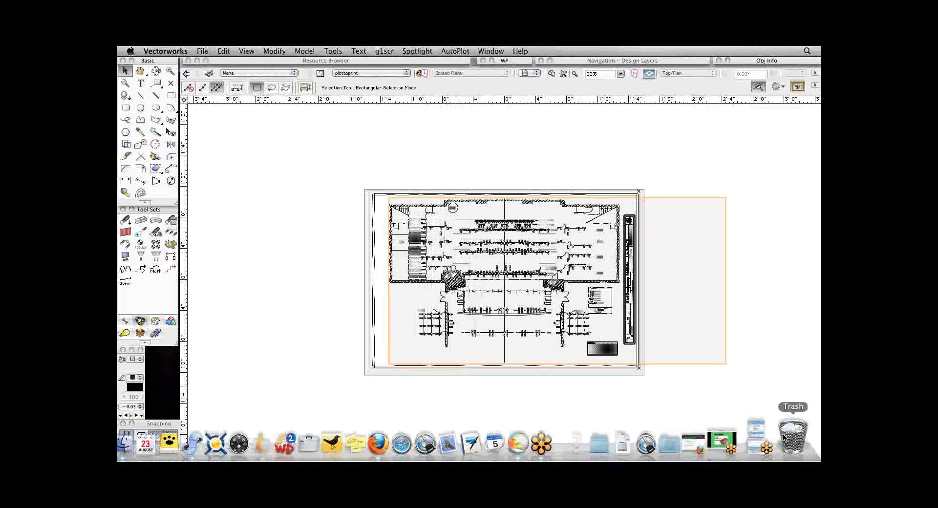
left_click(768, 434)
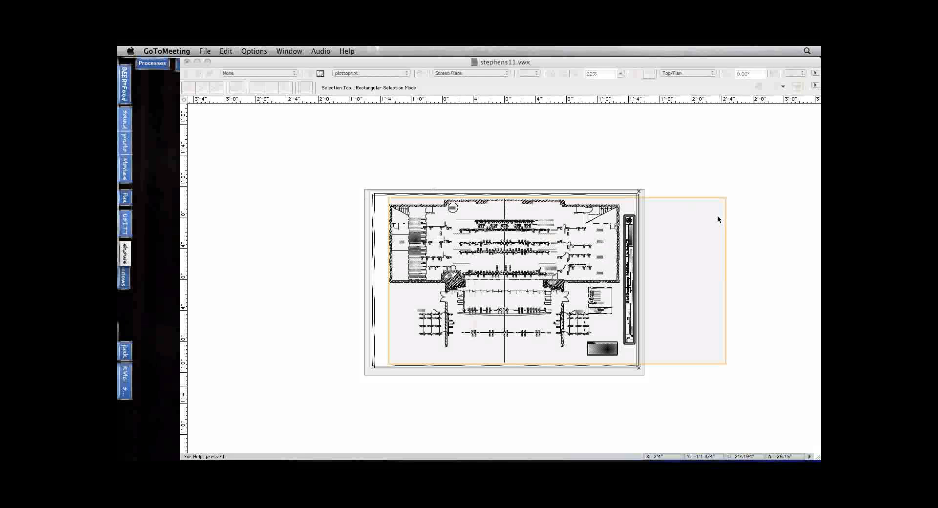
left_click(222, 171)
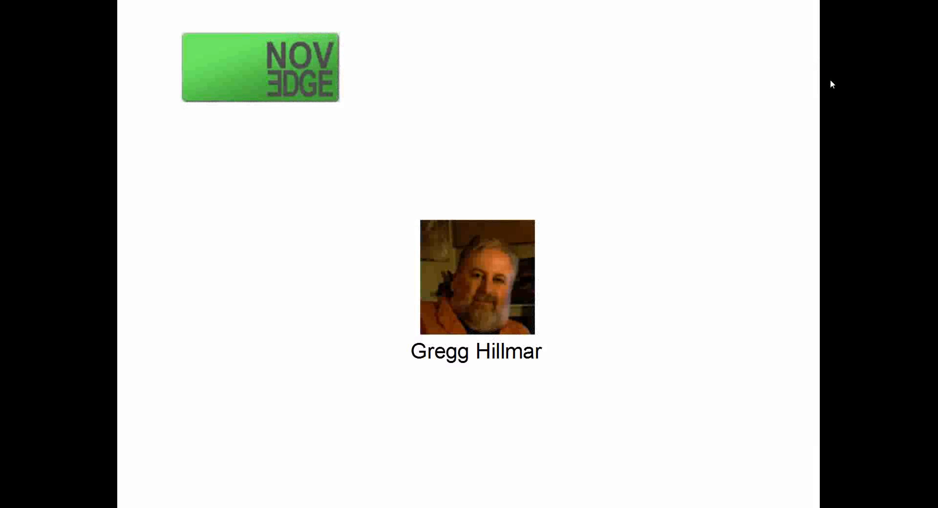
left_click(574, 314)
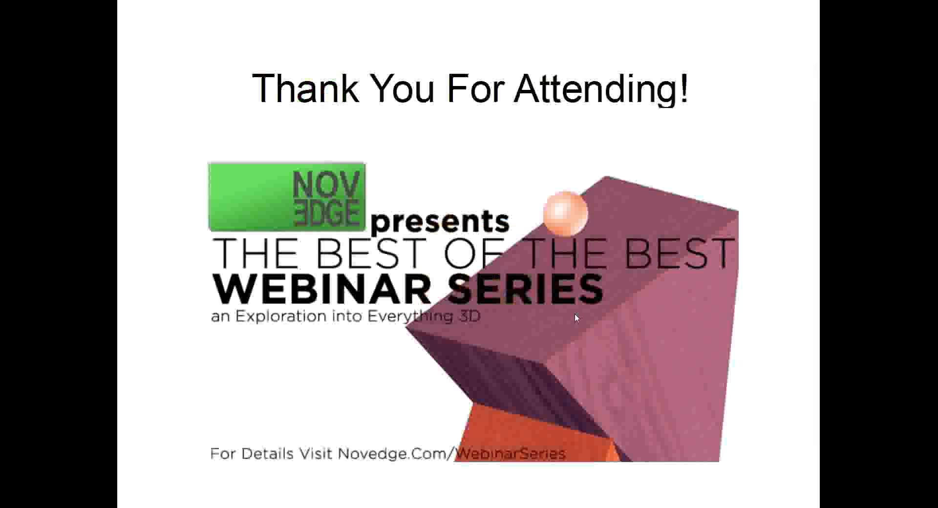